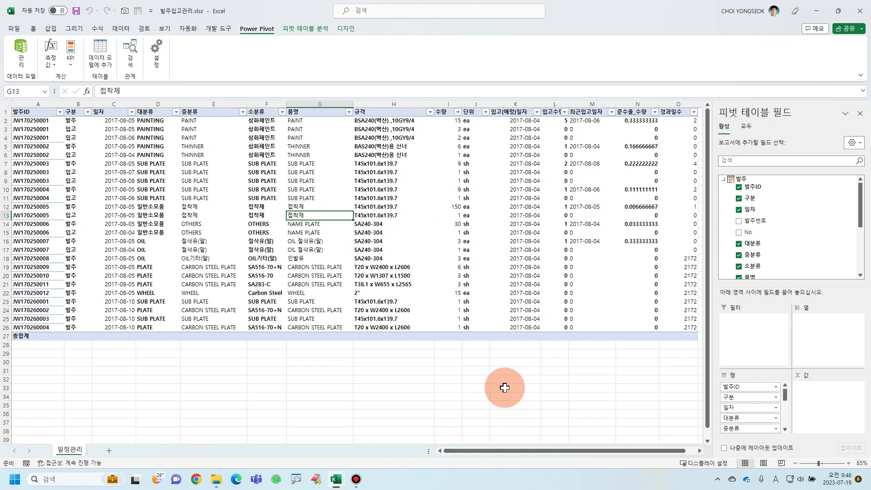
Step: Insert two blank rows above the pivot table's header row
click(504, 388)
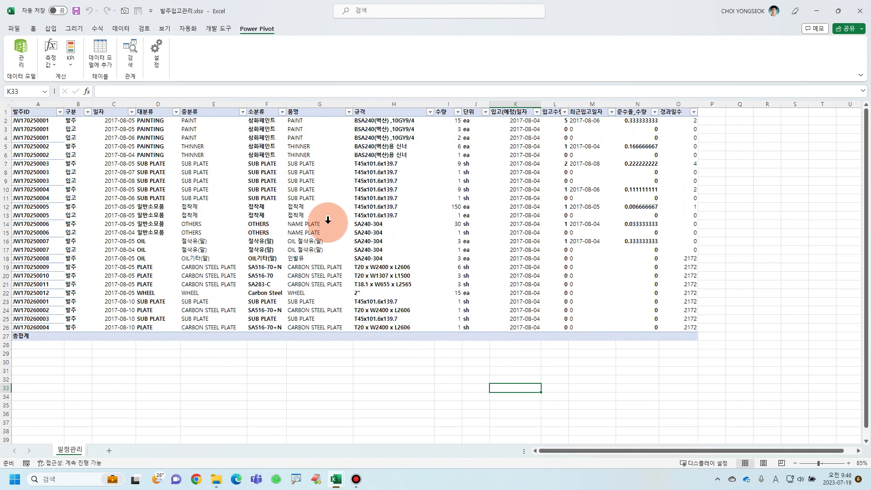
click(9, 112)
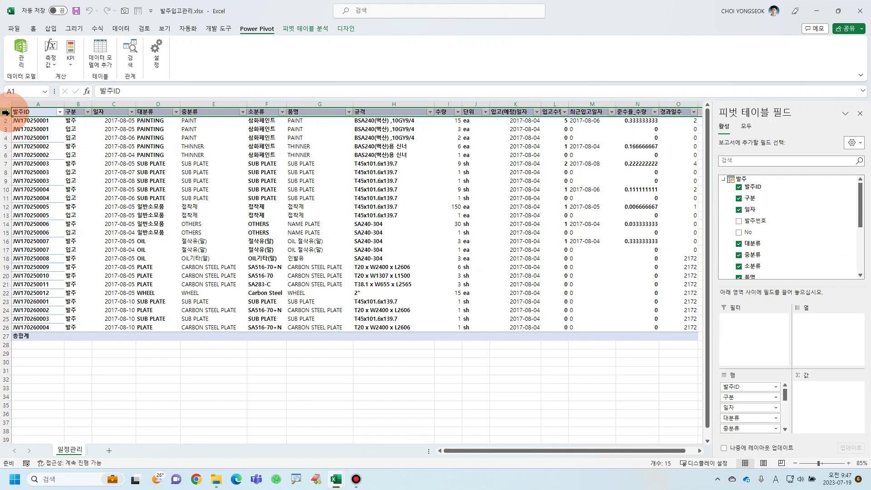
right_click(7, 112)
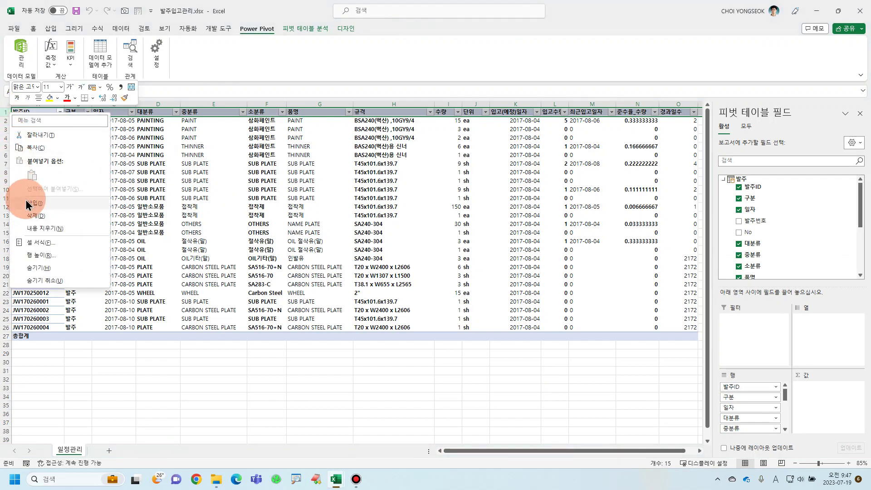
click(27, 204)
right_click(7, 112)
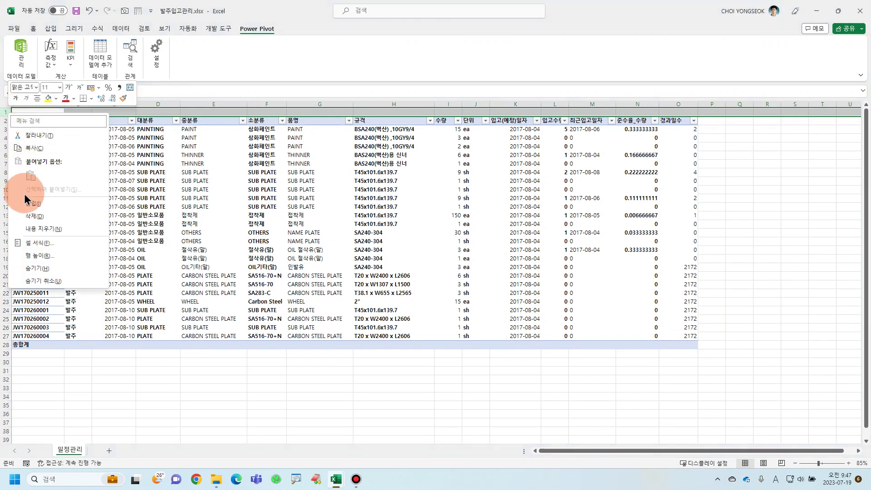
click(29, 203)
Step: Increase the height of row 1 and merge and center cells A1:D1
drag(10, 118, 155, 126)
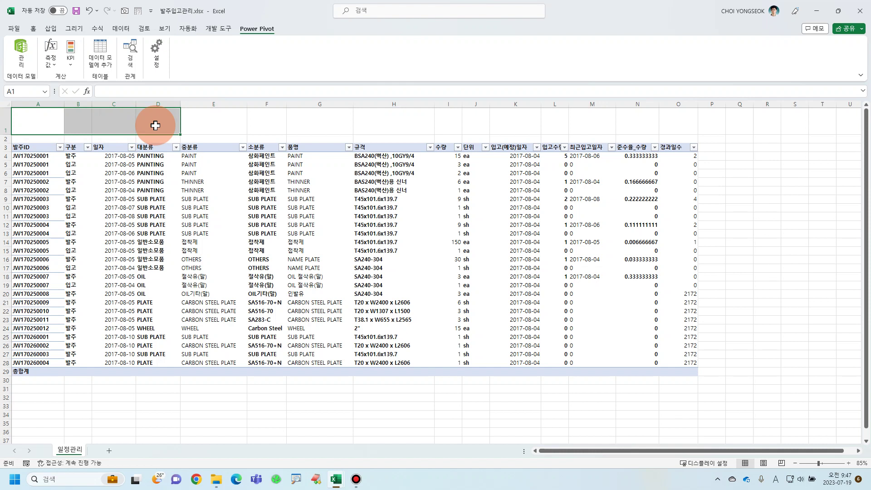
click(33, 28)
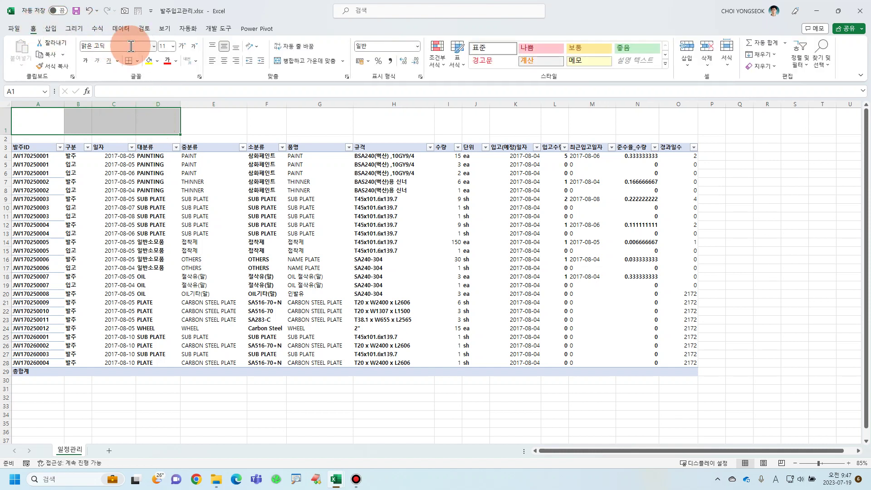
click(306, 61)
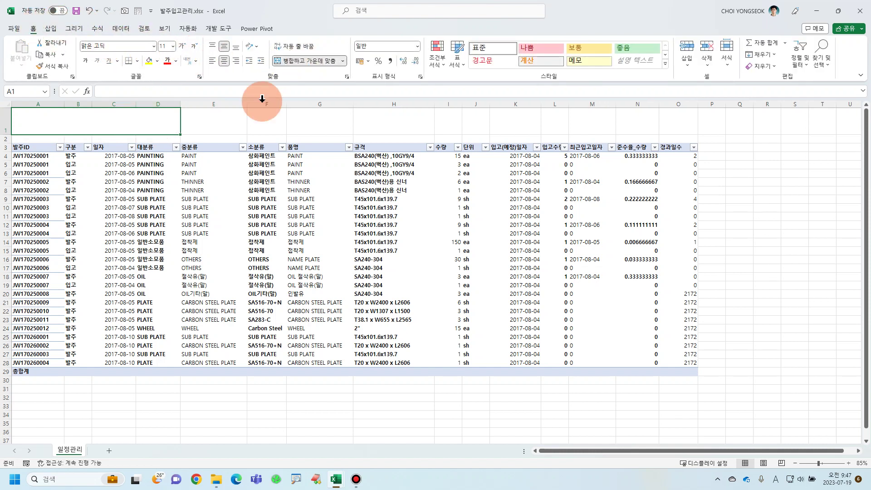
Step: Enter the title "일정관리 현황" in the merged cell above the pivot table
double_click(129, 122)
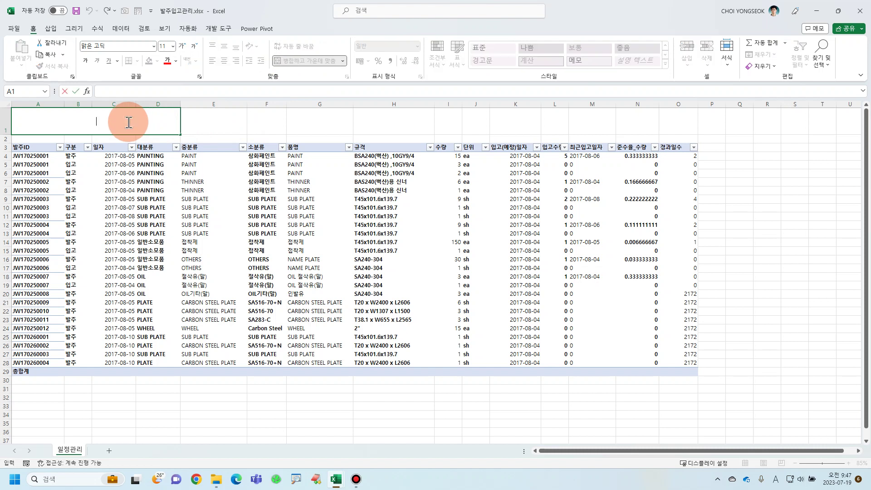
text(일정ㄱ)
text(리 )
text(현황)
key(Return)
Step: Set the title cell's font size to 16 and fill it with a light gold color
click(129, 121)
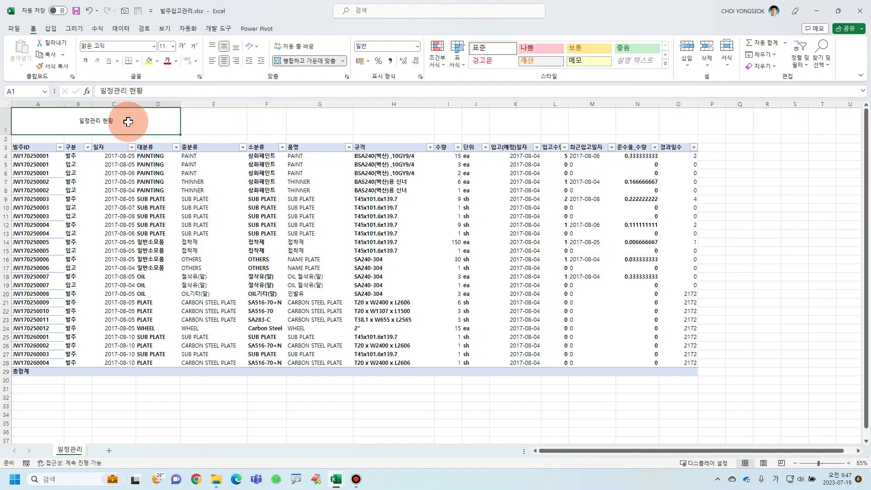
click(174, 47)
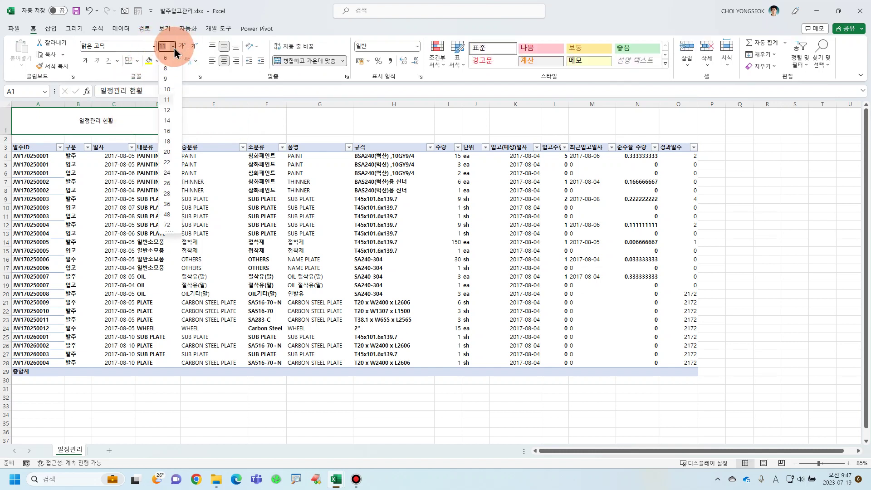
click(167, 129)
click(158, 62)
click(201, 97)
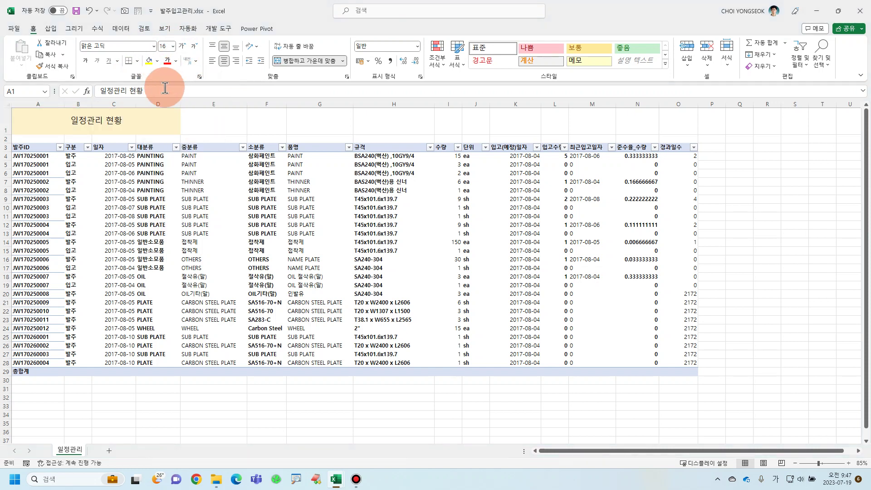
click(343, 128)
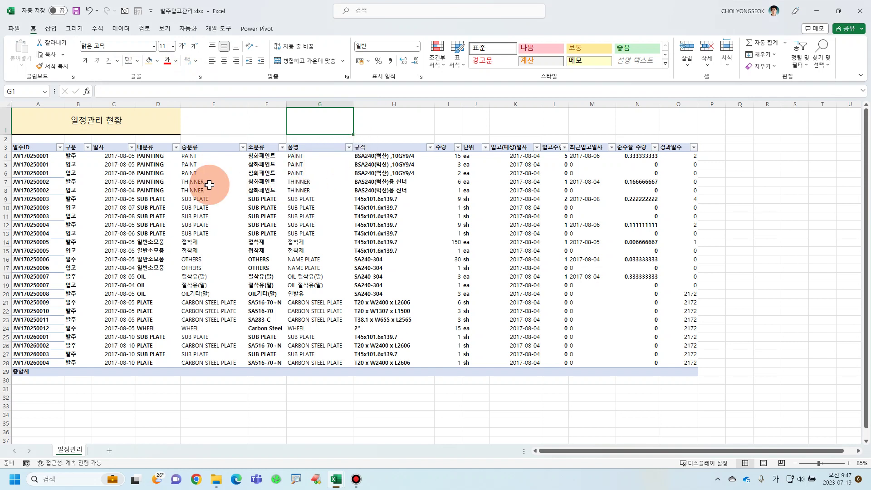
Step: Start a new conditional formatting rule for the range A4:O200 from the rules manager
click(26, 156)
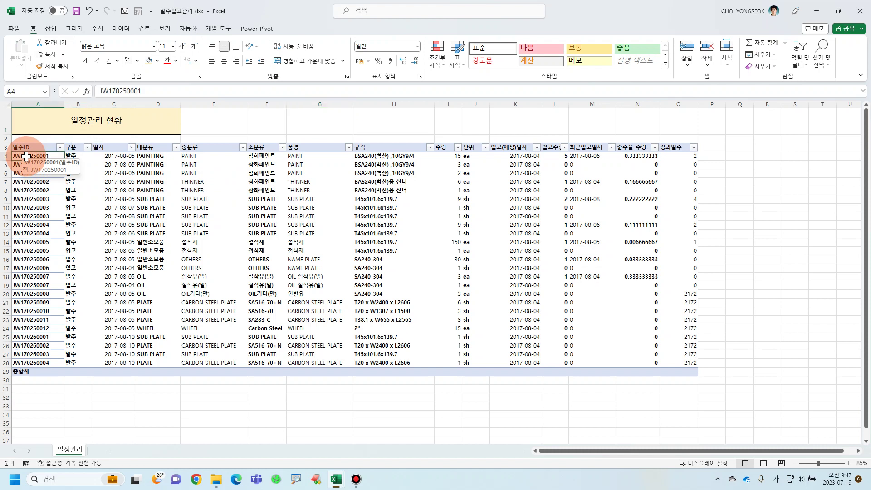
drag(26, 156, 682, 157)
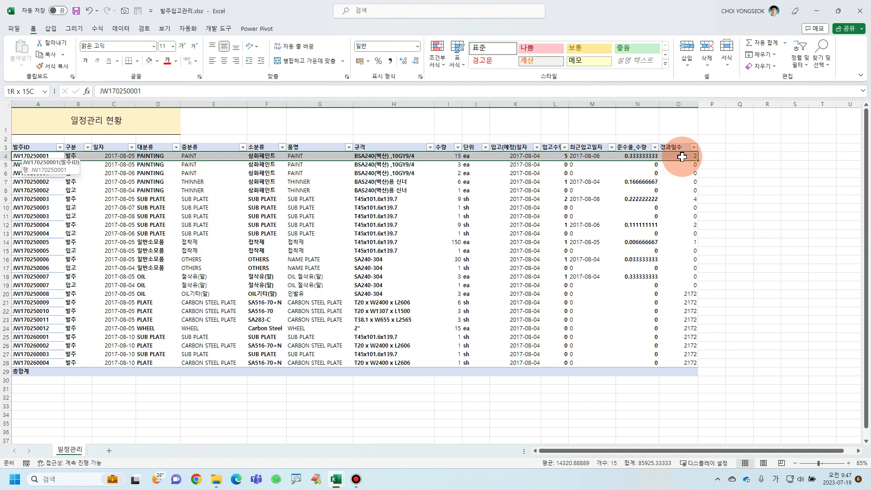
drag(682, 157, 694, 173)
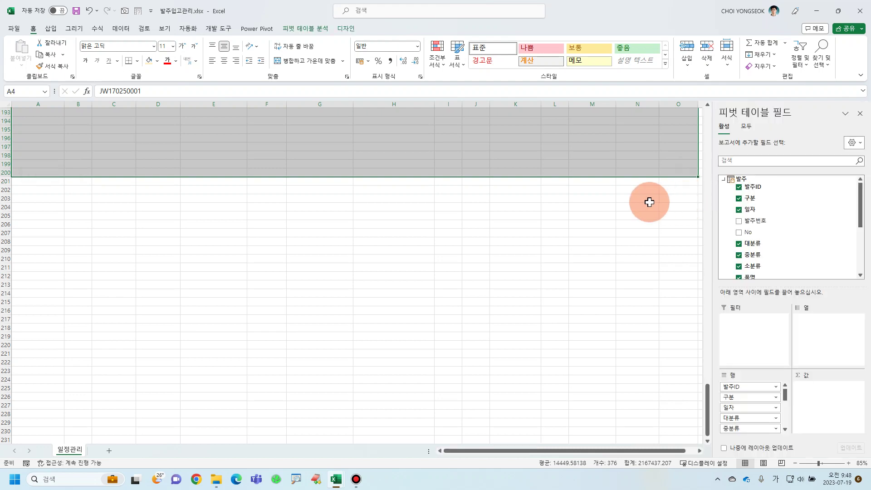
scroll(649, 203, up, 10)
scroll(649, 202, up, 16)
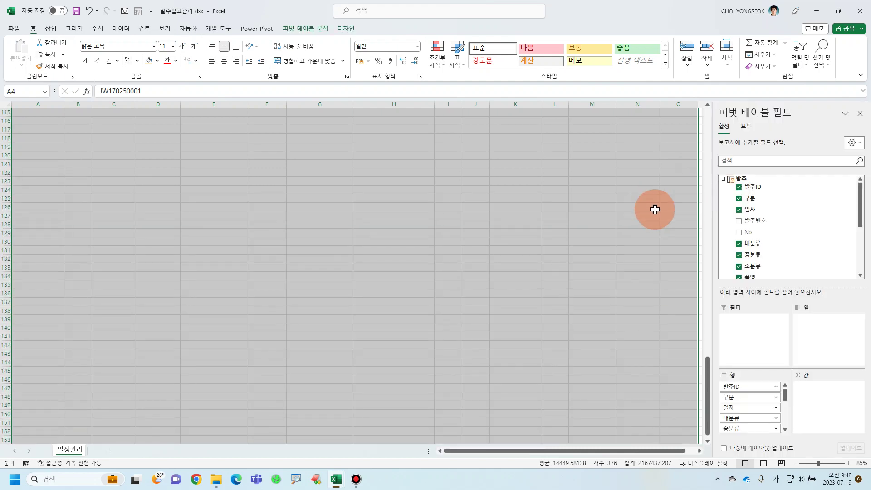
drag(708, 377, 719, 121)
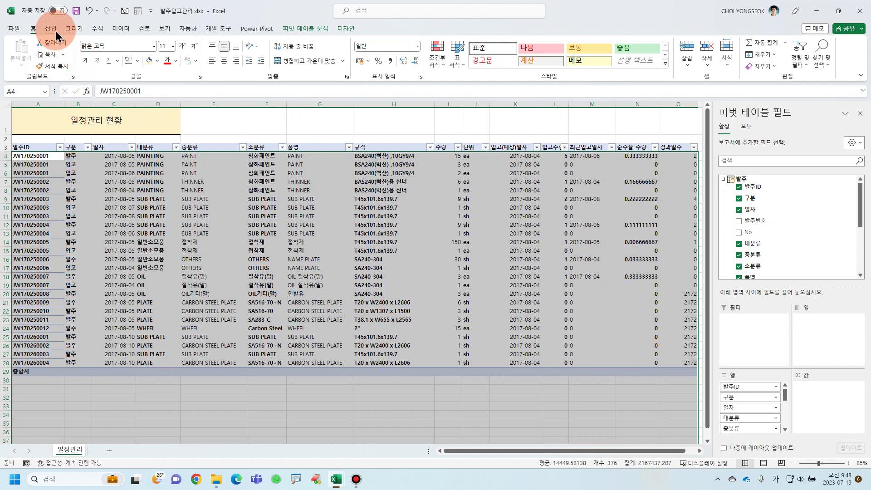
click(436, 58)
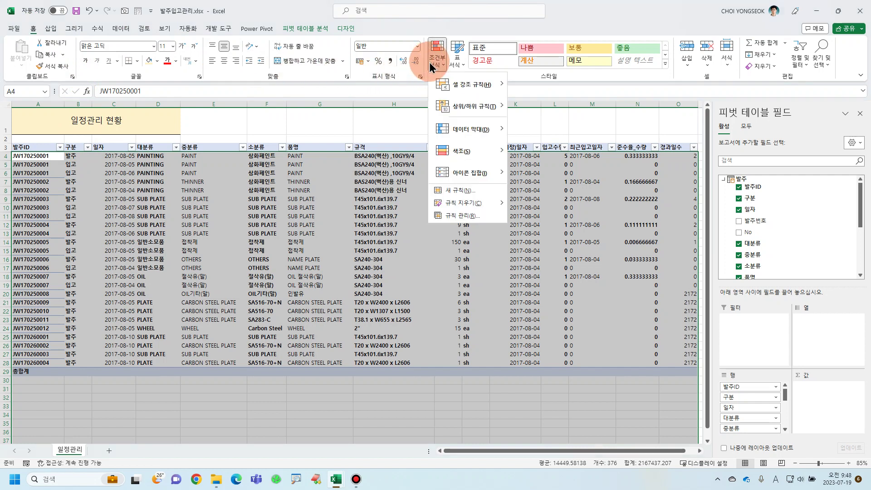
click(469, 220)
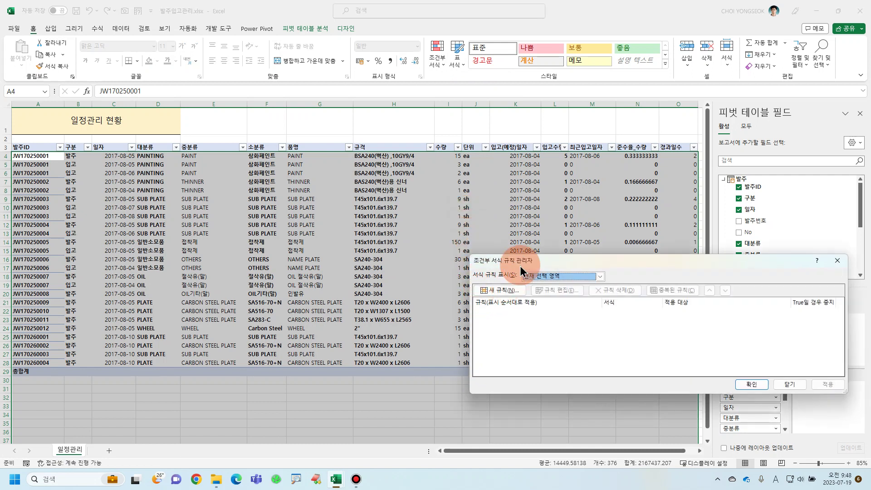
drag(535, 265, 319, 180)
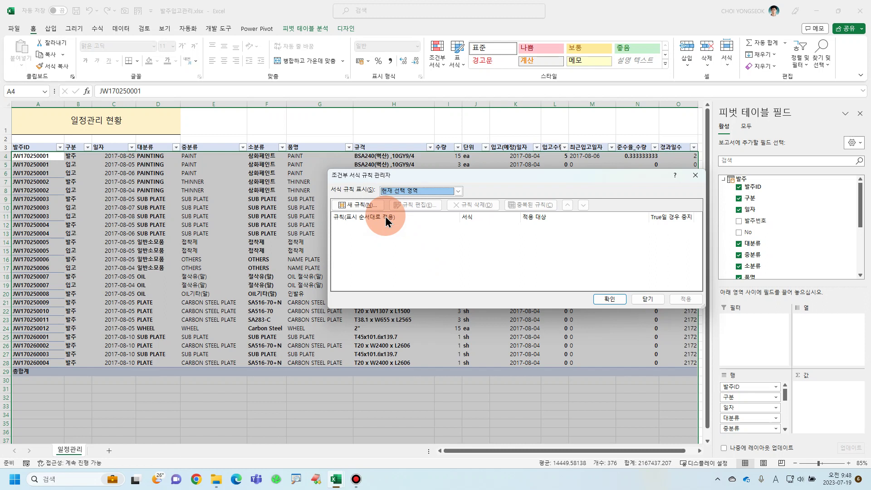
click(365, 207)
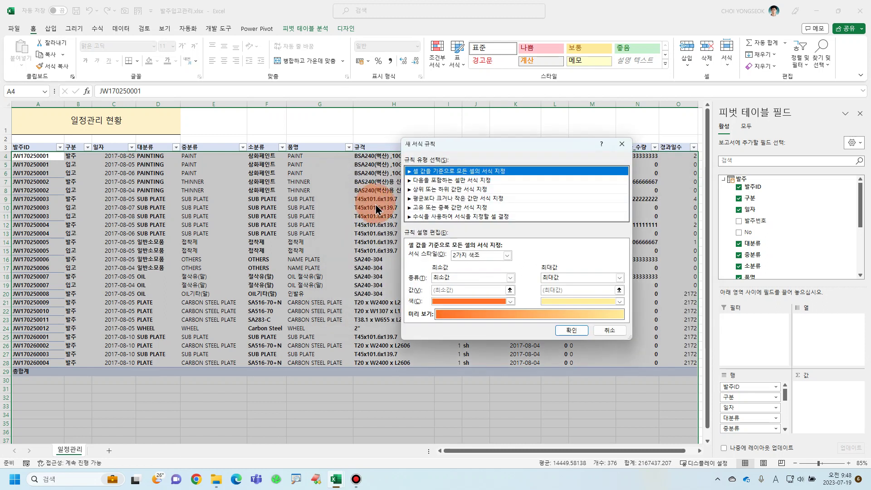
Step: Make the rule determine the cells to format by the formula =$B4="발주"
click(420, 217)
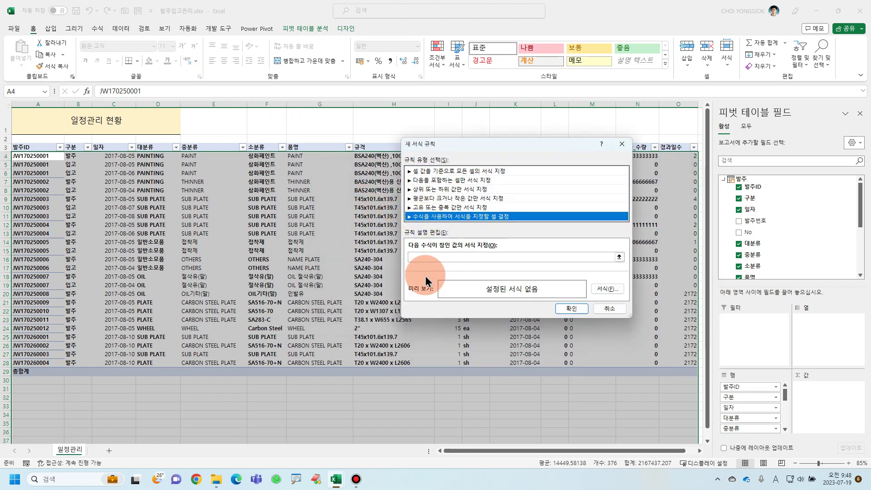
click(431, 257)
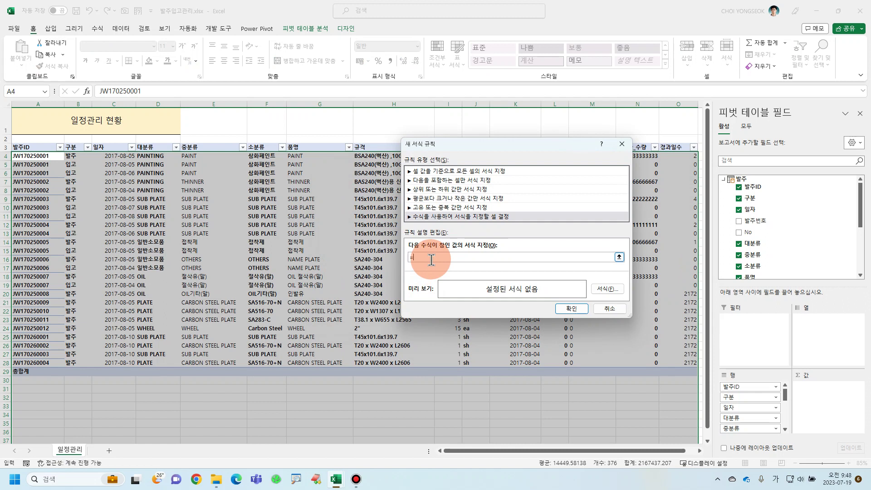
text(="발주)
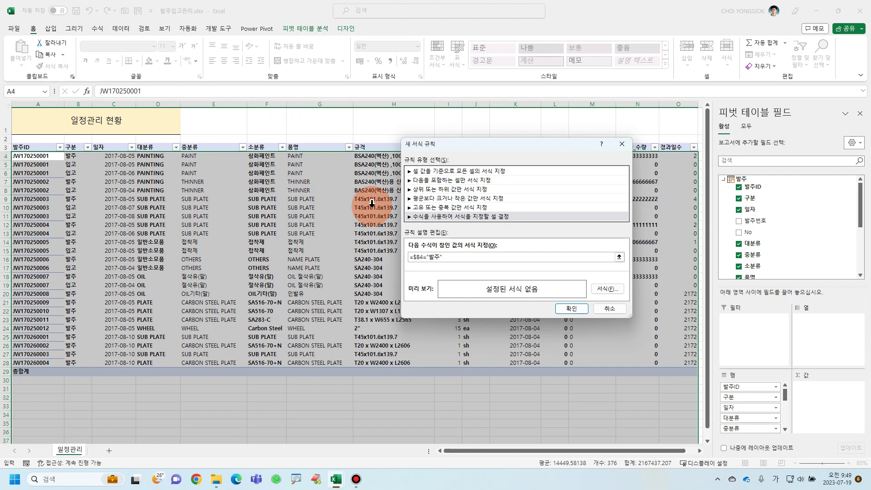
click(15, 479)
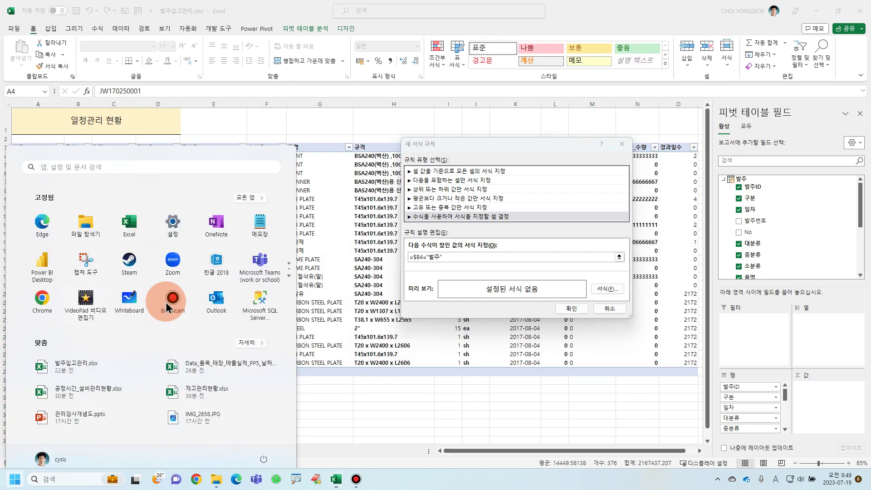
scroll(195, 283, down, 1)
click(83, 213)
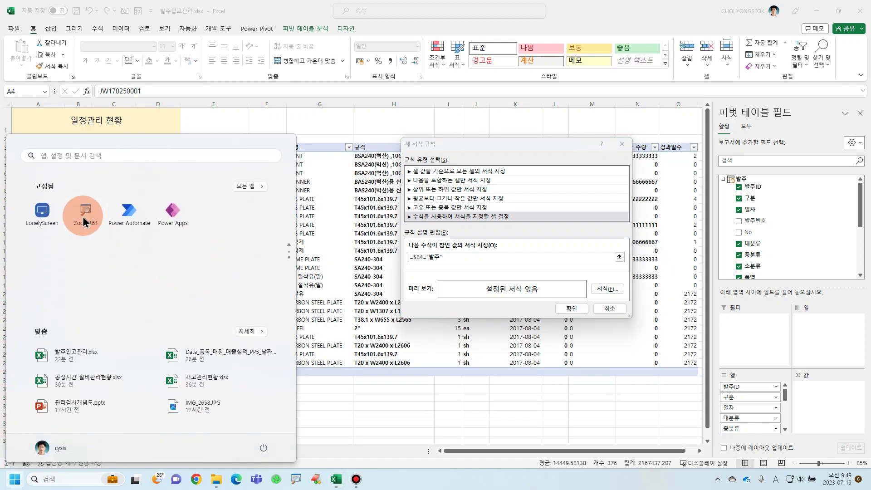
click(459, 326)
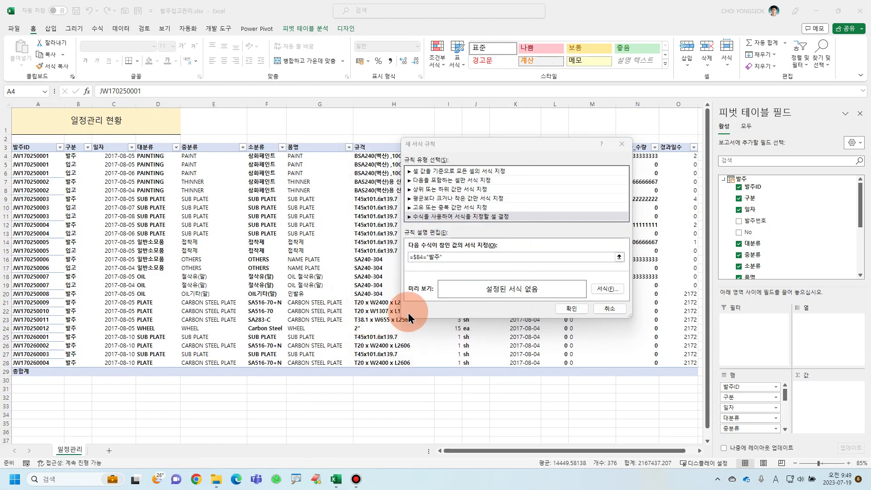
key(ctrl+1)
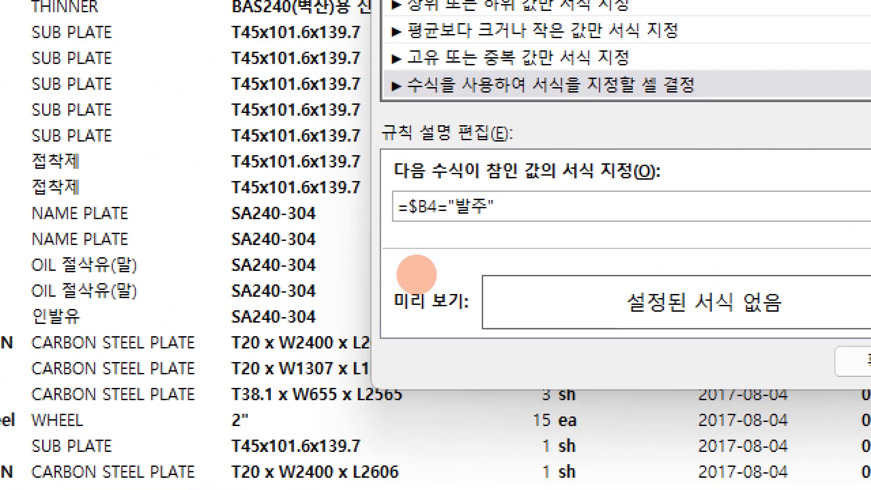
click(417, 271)
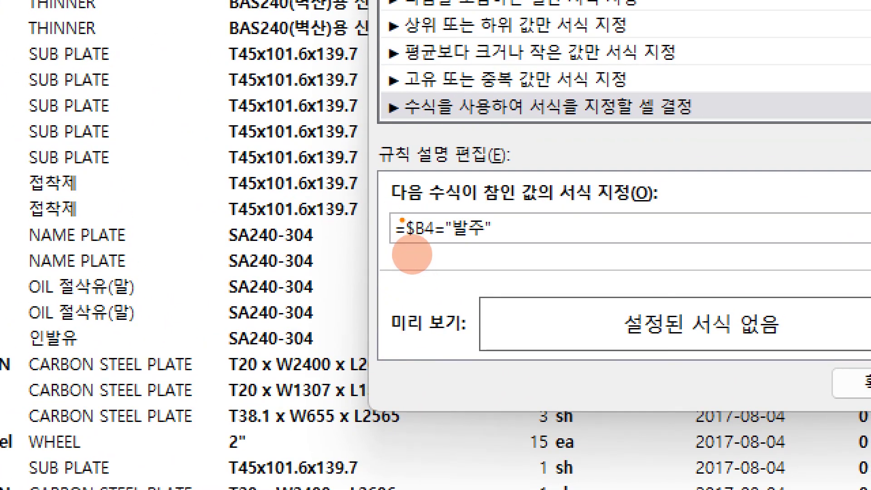
mouse_move(397, 219)
mouse_down()
mouse_move(431, 236)
mouse_move(506, 236)
mouse_up()
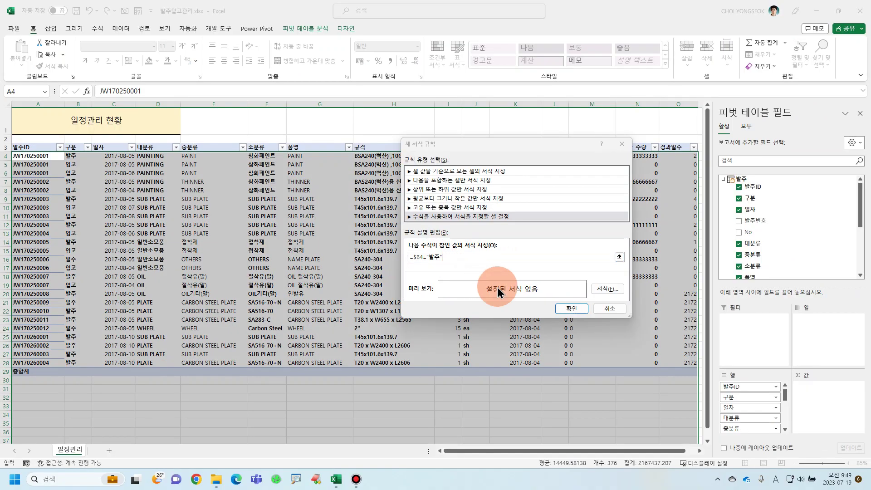
Step: Give the rule a light green fill and apply it to the selected range
click(600, 289)
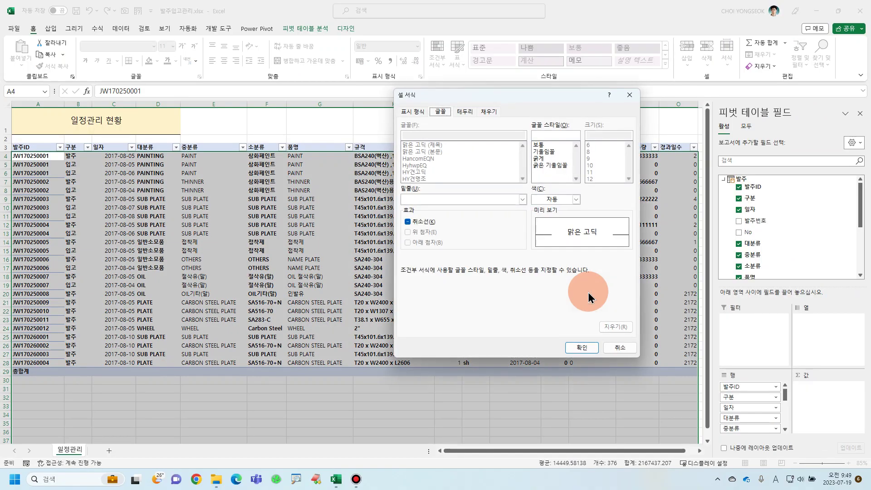
click(490, 112)
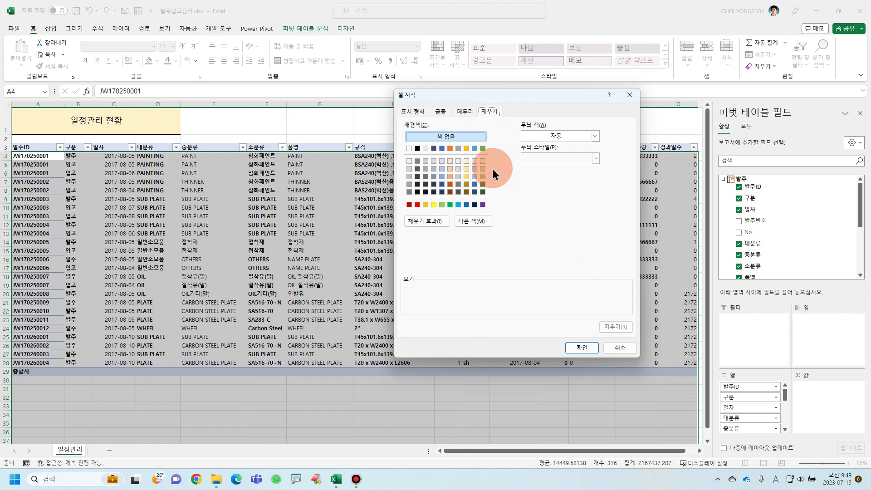
click(481, 169)
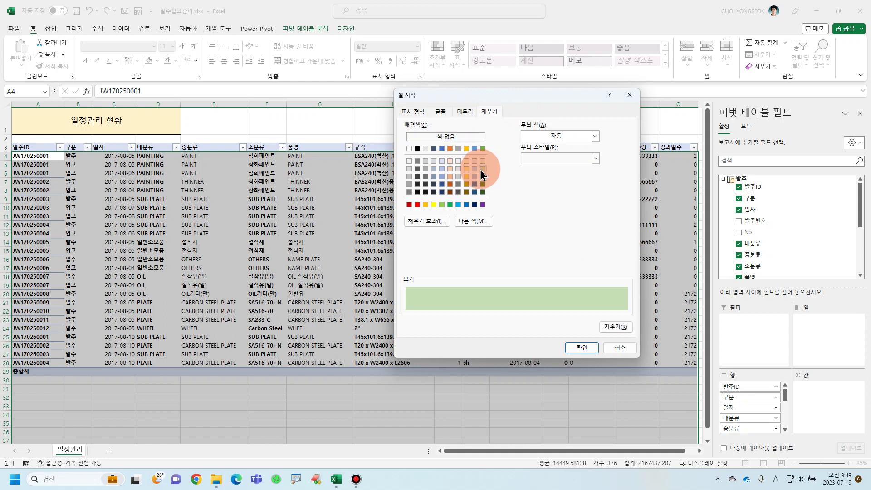
click(580, 347)
click(571, 309)
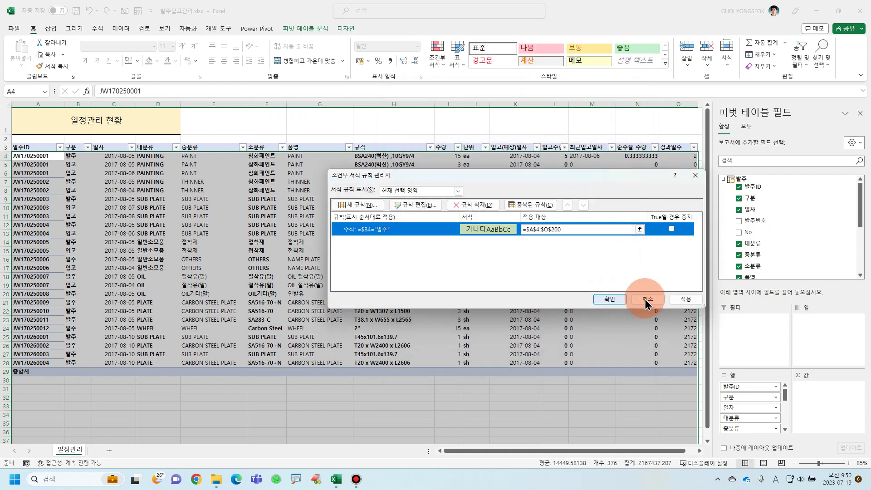
click(676, 298)
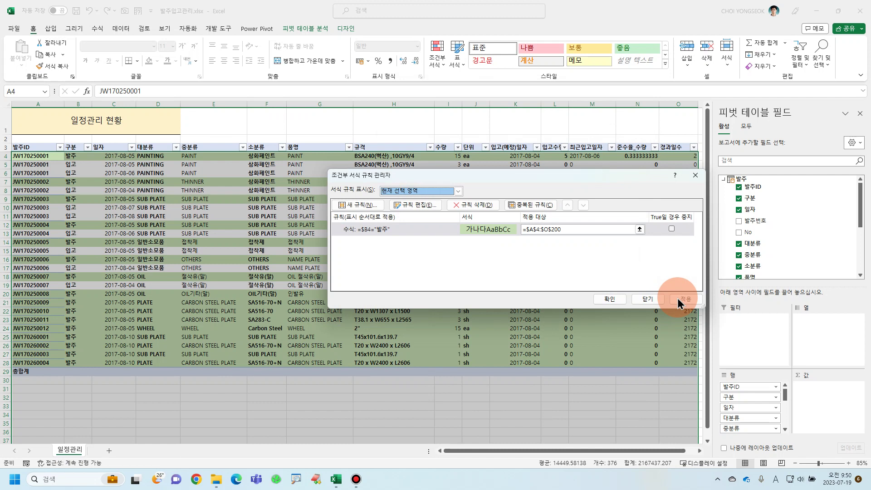
Step: Confirm the conditional formatting rule and deselect the formatted range
click(600, 297)
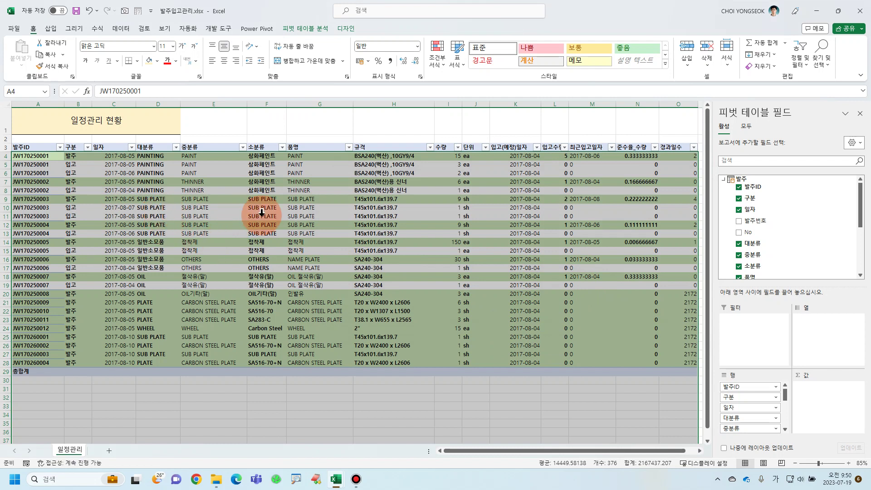
click(272, 201)
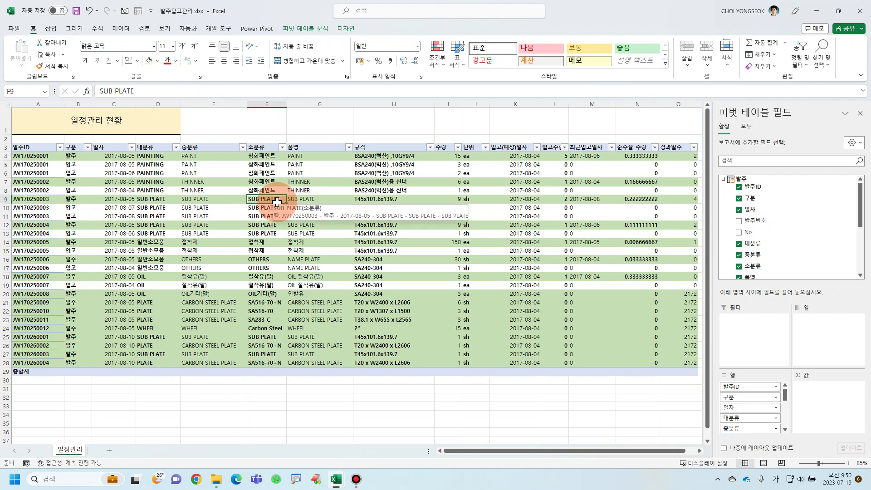
Step: Insert slicers for the 구분 and 품명 fields of the pivot table and move the 품명 slicer clear of the 구분 slicer
click(315, 30)
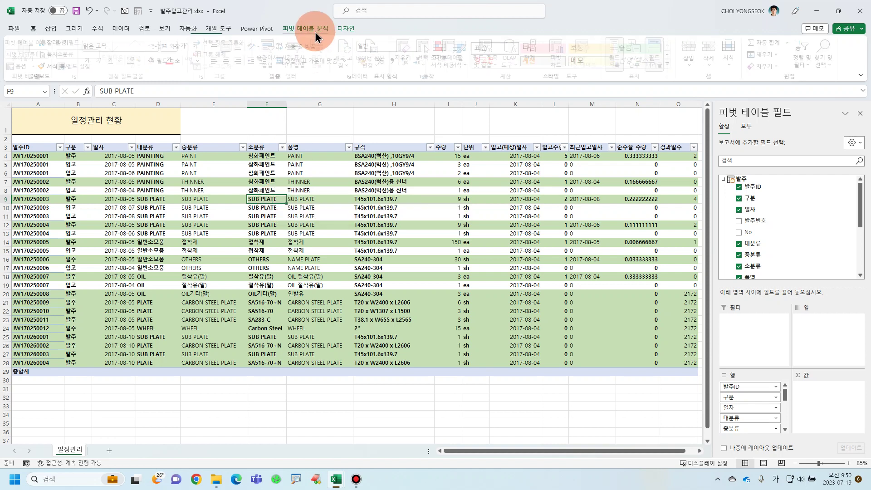
click(279, 56)
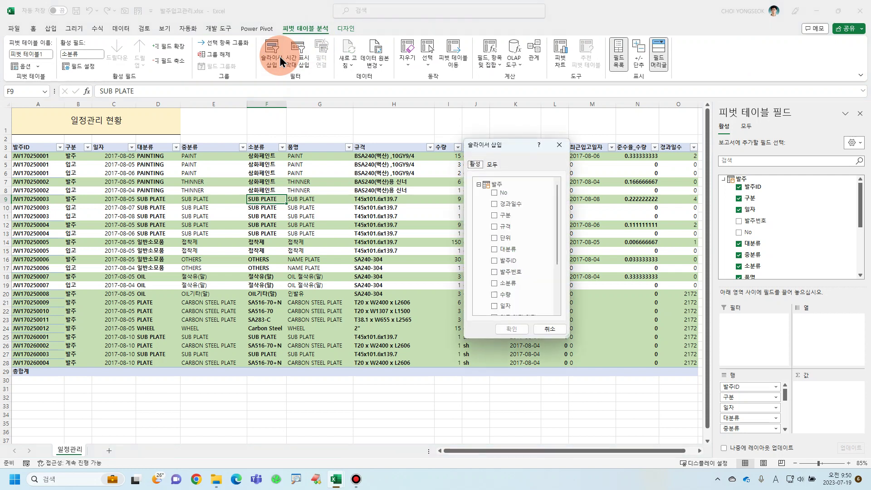
click(496, 214)
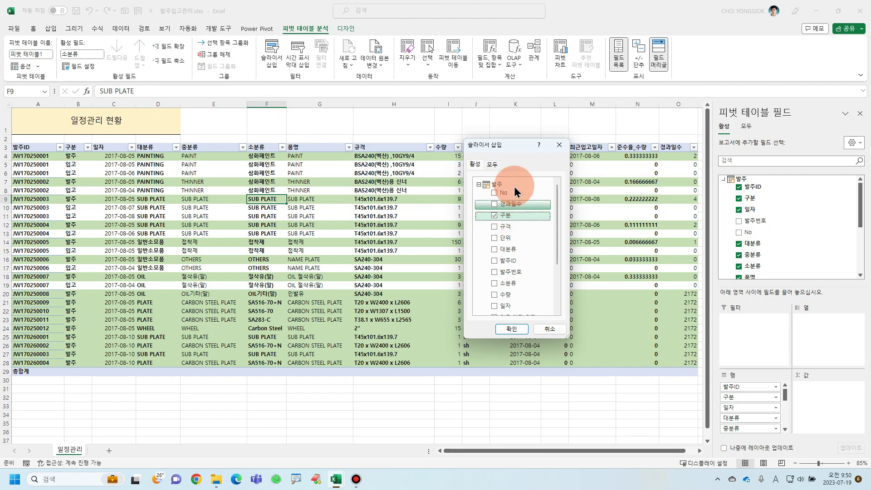
drag(508, 143, 568, 142)
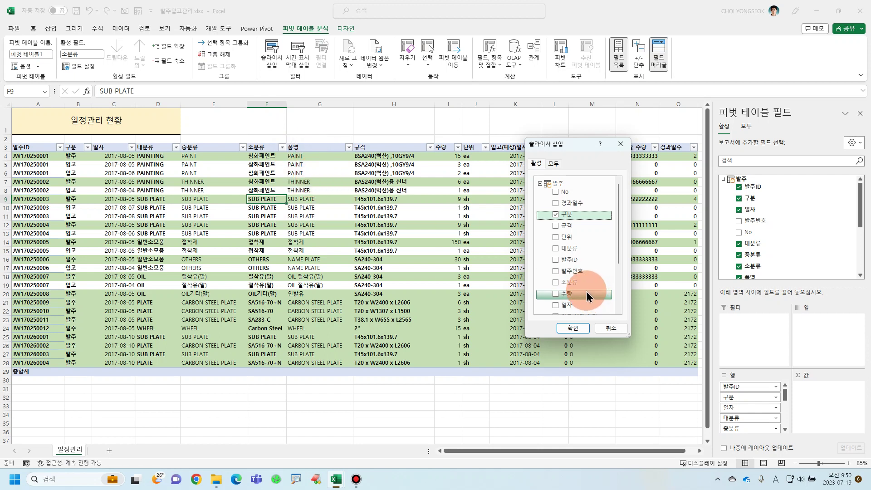
scroll(579, 284, down, 2)
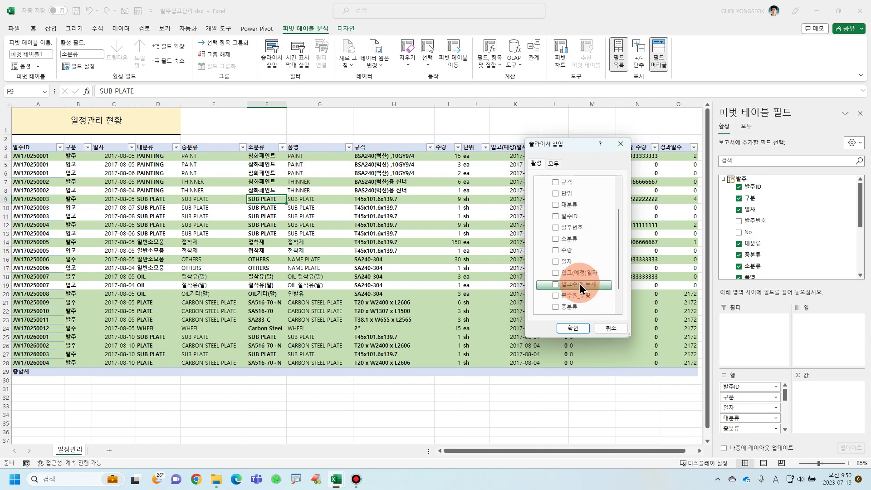
scroll(578, 284, down, 2)
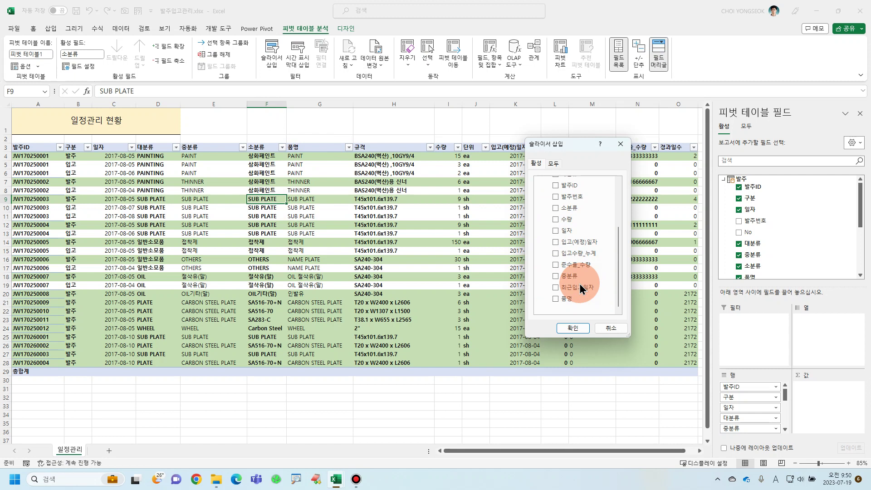
click(557, 297)
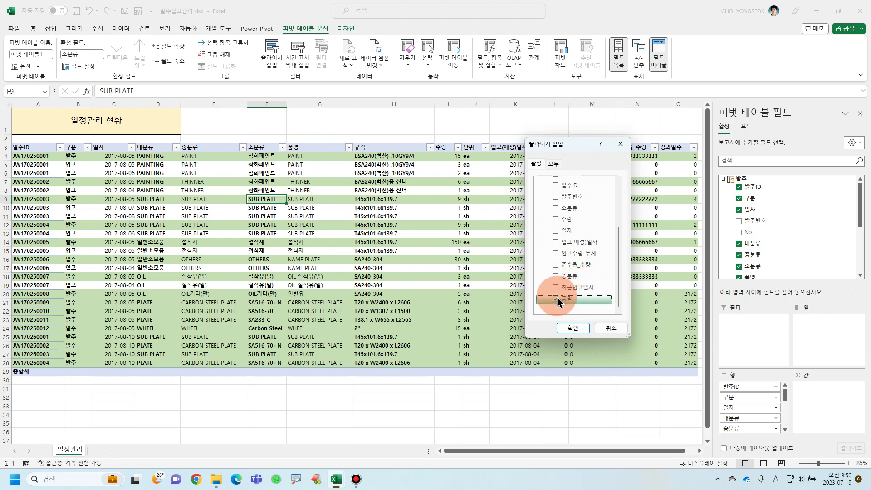
drag(559, 146, 449, 151)
click(484, 335)
click(475, 333)
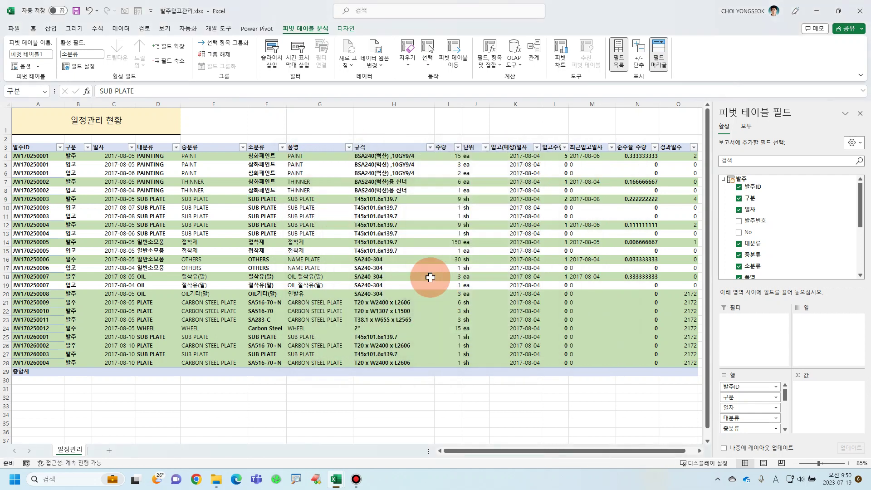
drag(357, 245, 535, 204)
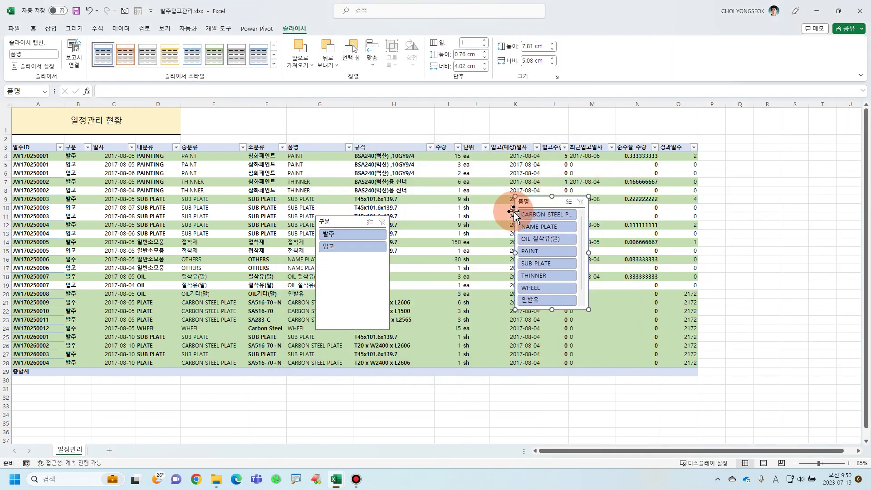
Step: Try the 구분 slicer by filtering on 발주 and on 입고, and clear its filter
click(369, 236)
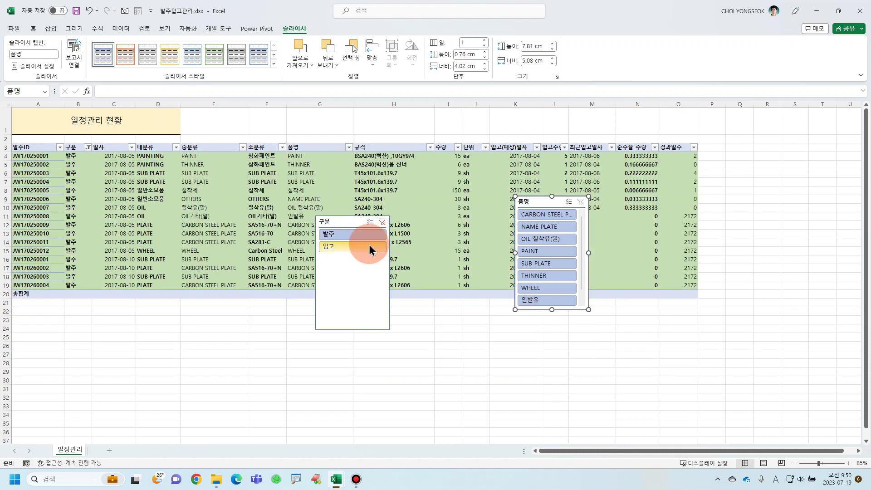
click(369, 249)
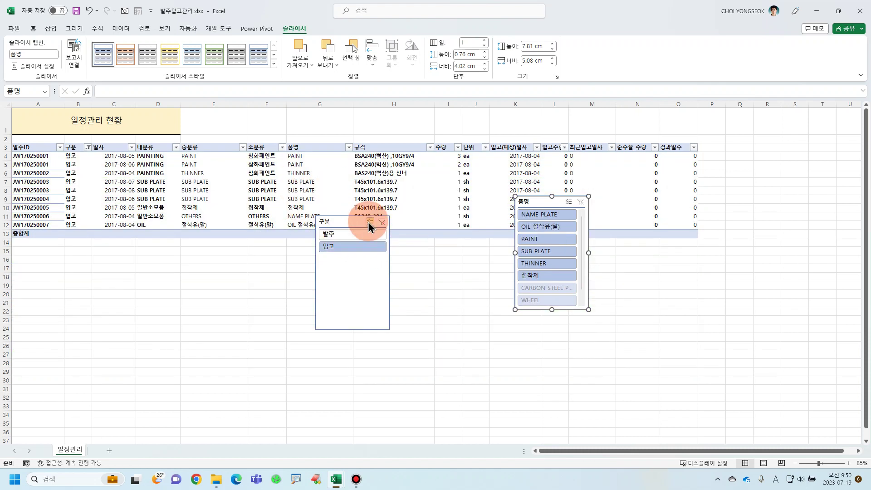
click(382, 222)
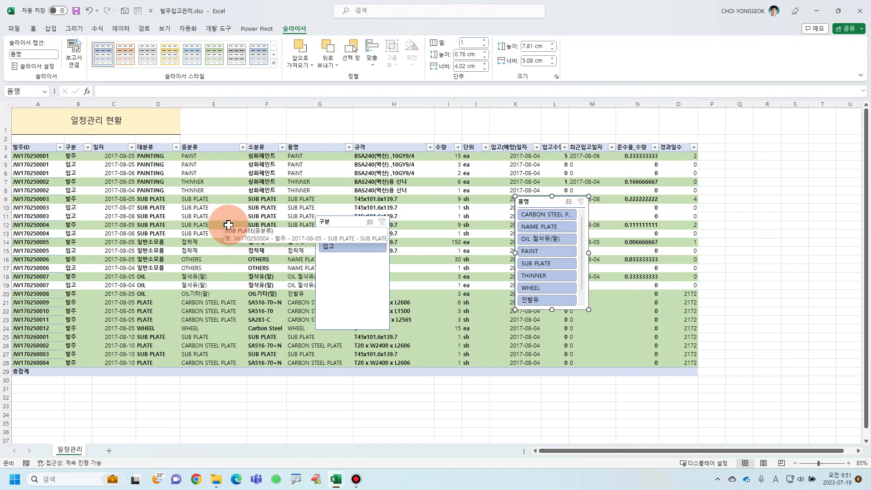
Step: Move the 구분 slicer beside the report title and make row 1 slightly taller
drag(342, 226, 213, 118)
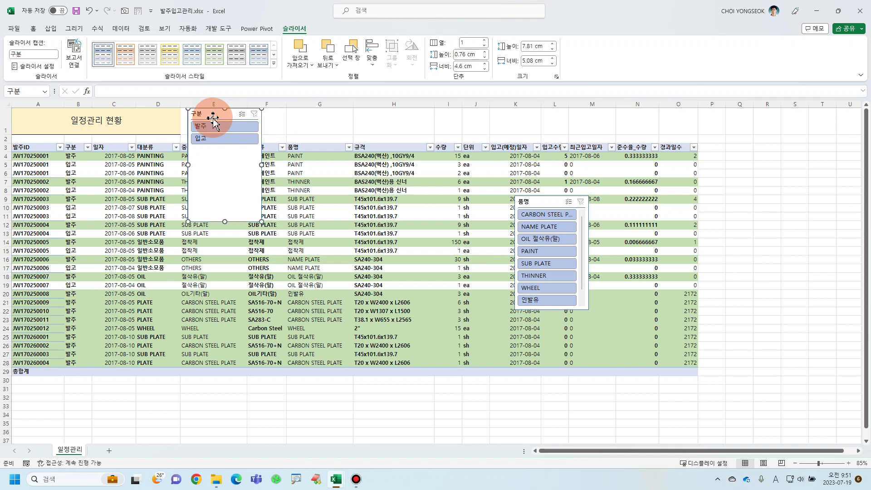
click(7, 117)
drag(7, 133, 7, 135)
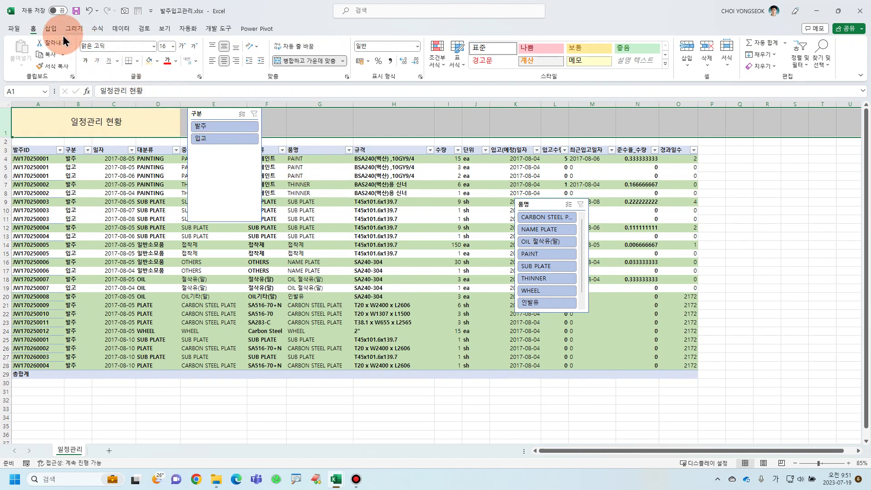
Step: Arrange the 구분 slicer in 2 columns, shrink it to about 2.37 cm high and give it the light green style
click(251, 113)
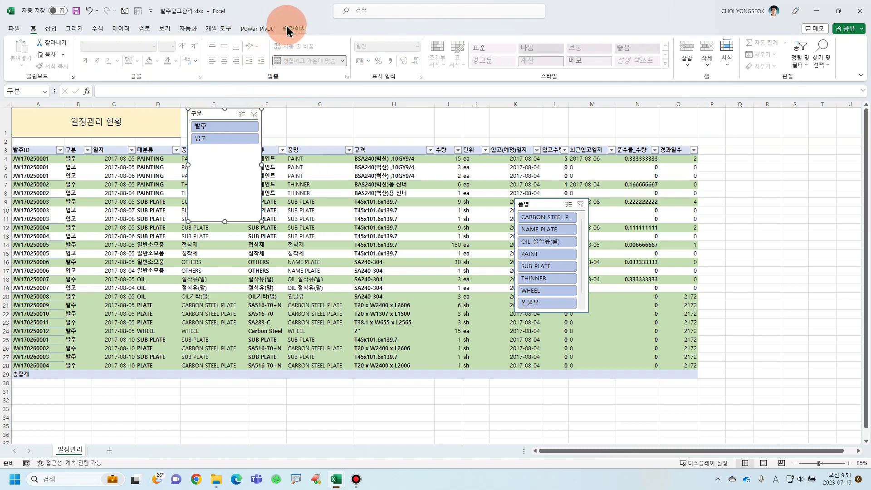
click(287, 27)
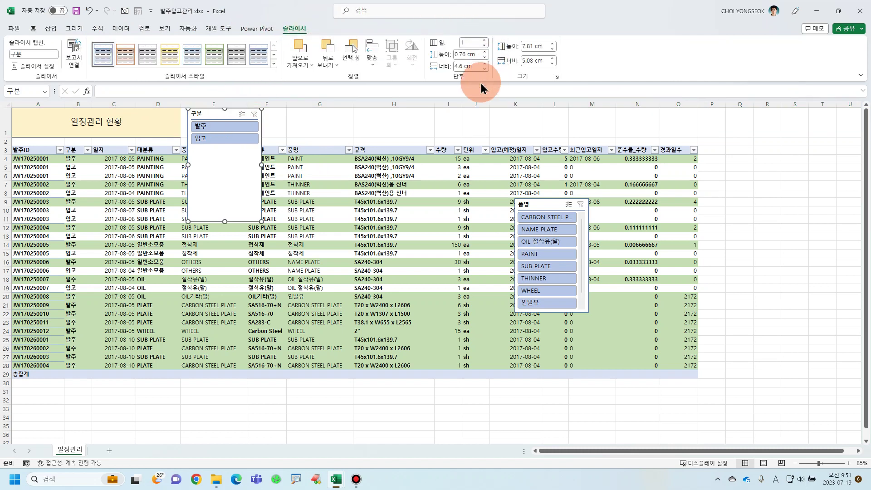
click(484, 41)
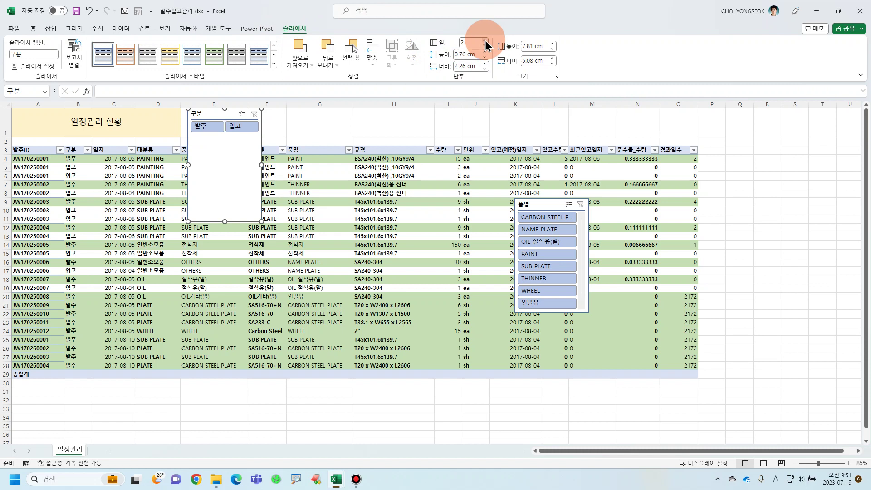
drag(226, 222, 217, 114)
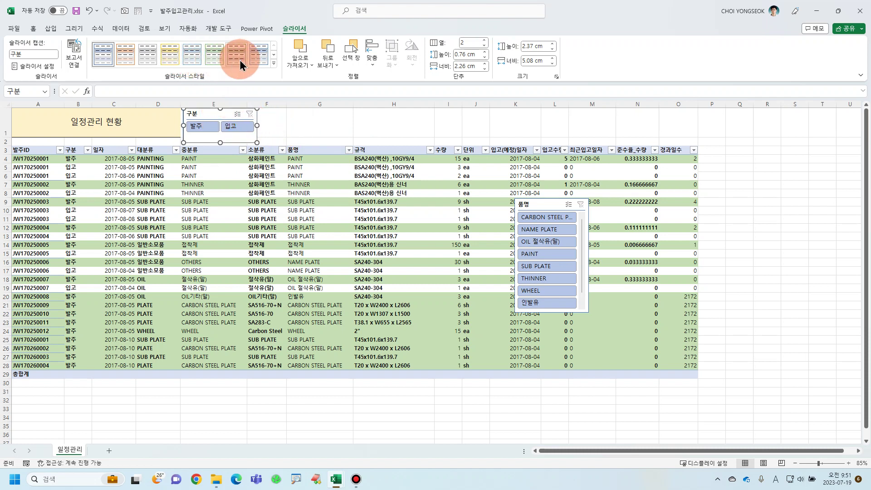
click(220, 59)
Step: Move the 품명 slicer next to the 구분 slicer and arrange its buttons in 5 columns
click(499, 194)
drag(499, 194, 274, 114)
click(481, 42)
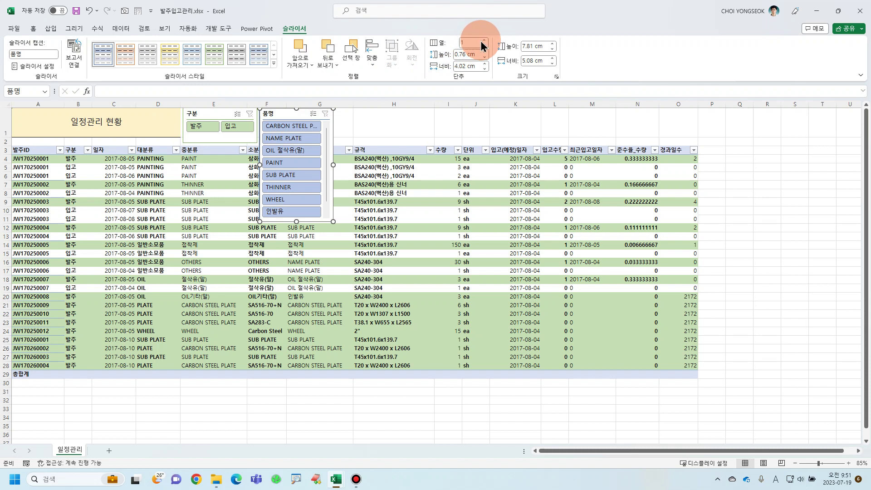
click(484, 40)
click(484, 40)
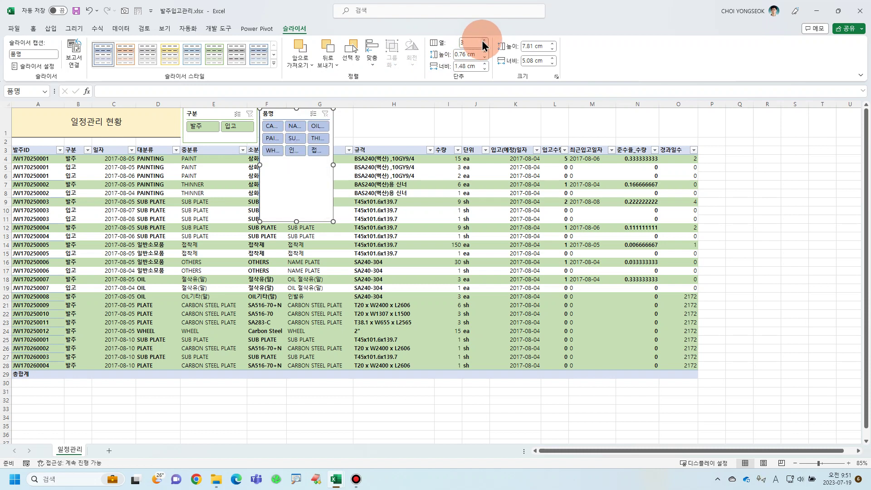
click(484, 40)
click(484, 40)
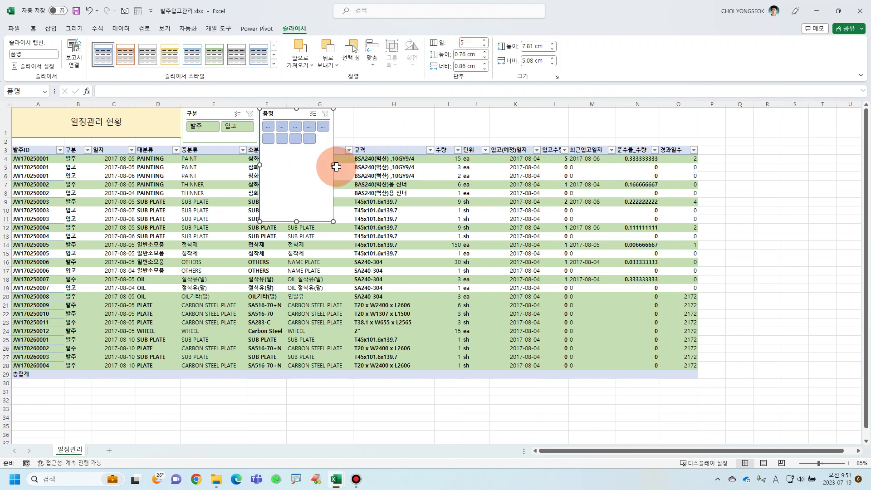
Step: Resize the 품명 slicer to about 11.92 cm wide and 2.64 cm high
drag(335, 166, 433, 162)
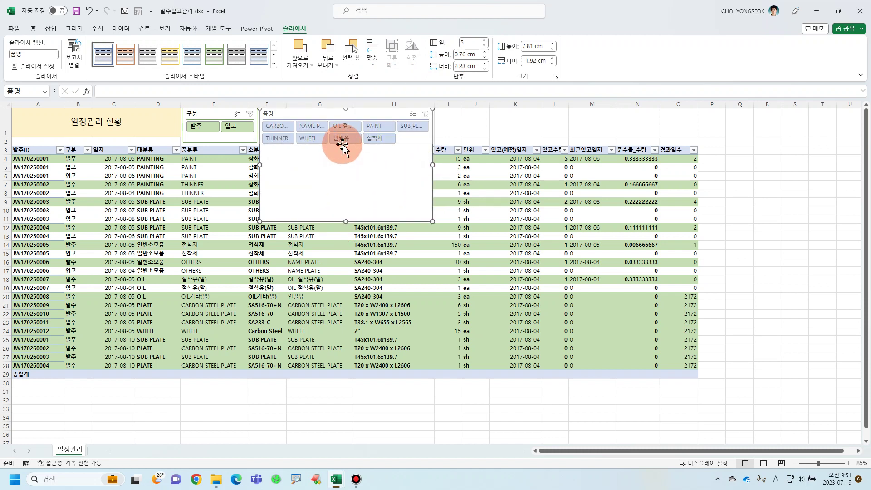
drag(343, 145, 344, 145)
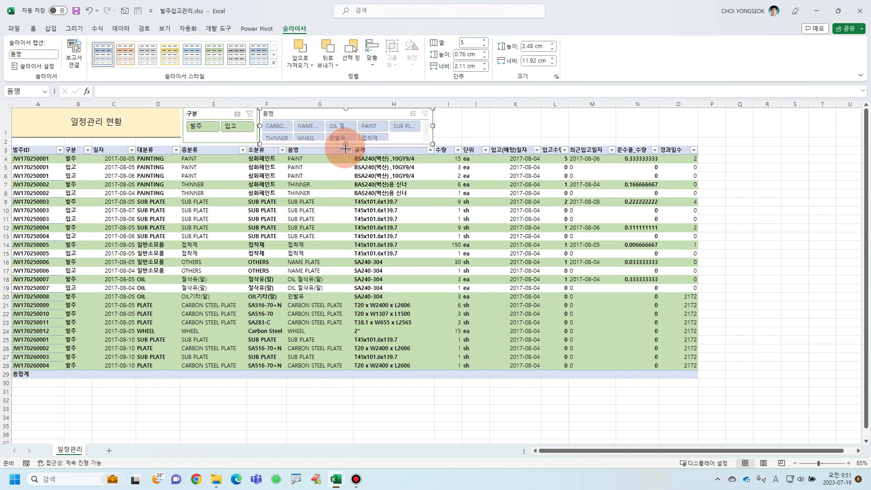
drag(345, 146, 345, 149)
click(466, 132)
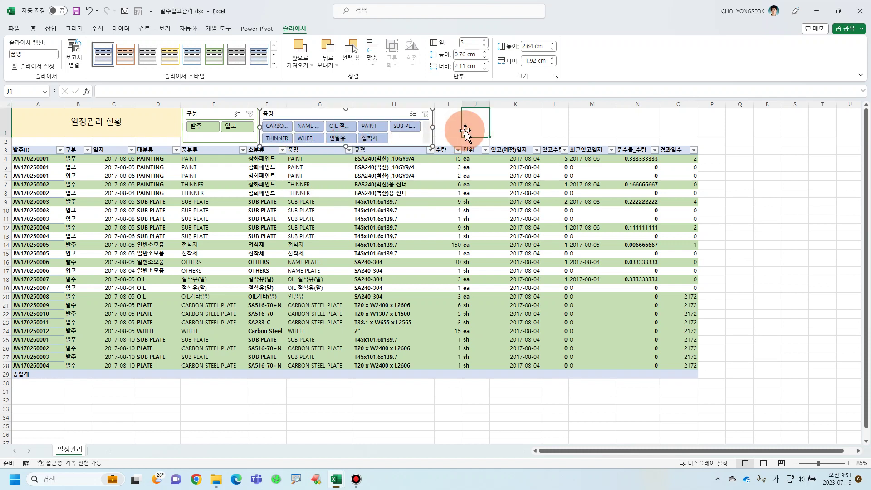
Step: Increase the 구분 slicer's height to about 2.59 cm and the height of row 2 to about 19.50
click(213, 143)
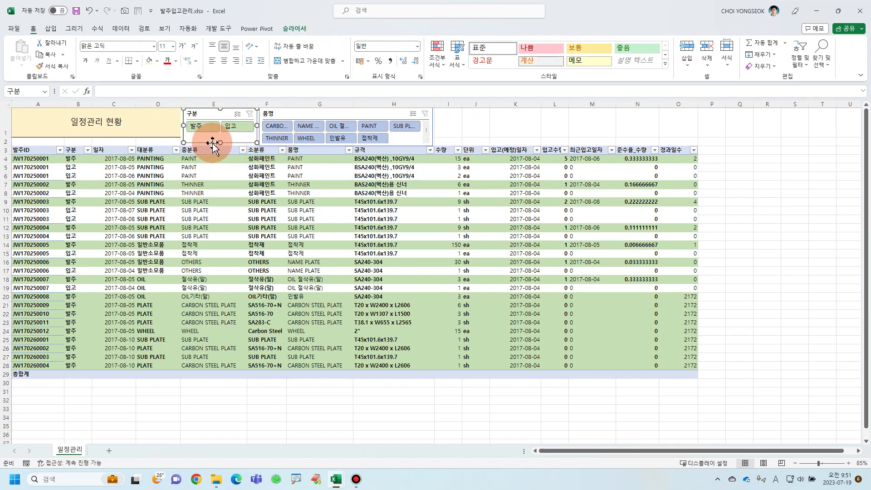
click(556, 123)
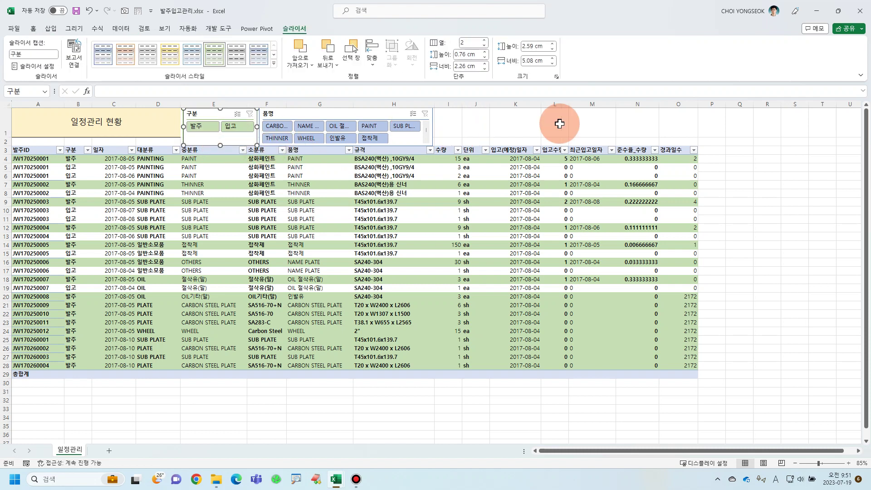
click(5, 144)
drag(10, 144, 9, 146)
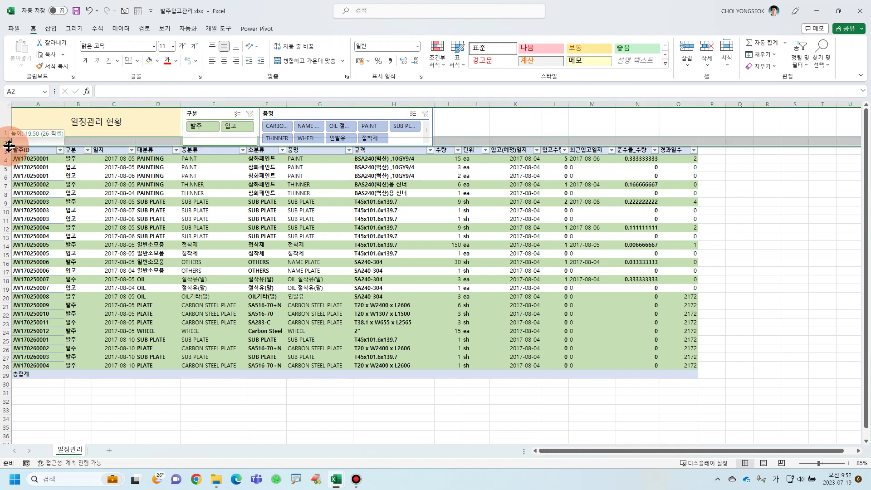
click(544, 129)
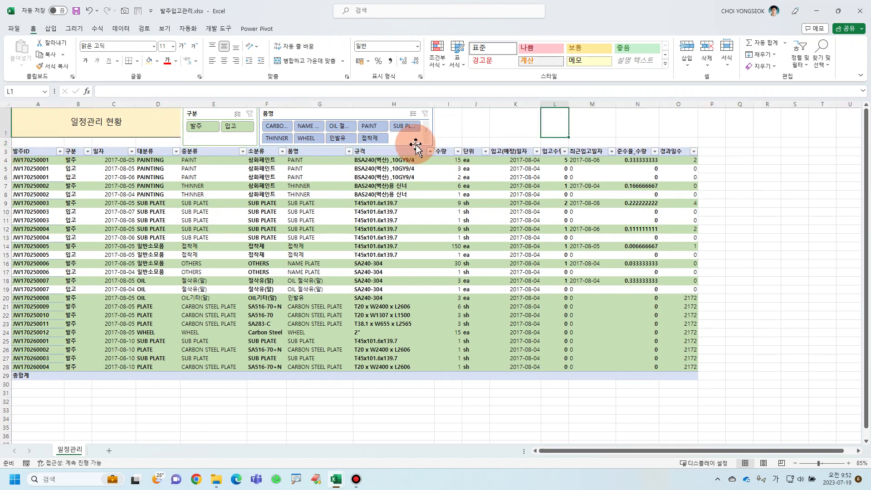
Step: Fine-tune the 구분 slicer's lower edge to line up with the 품명 slicer, and select the 품명 slicer
click(372, 117)
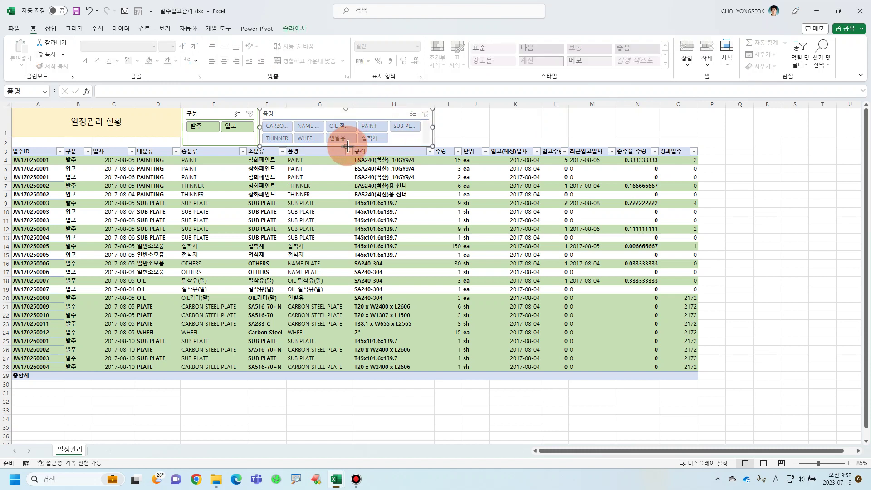
click(233, 144)
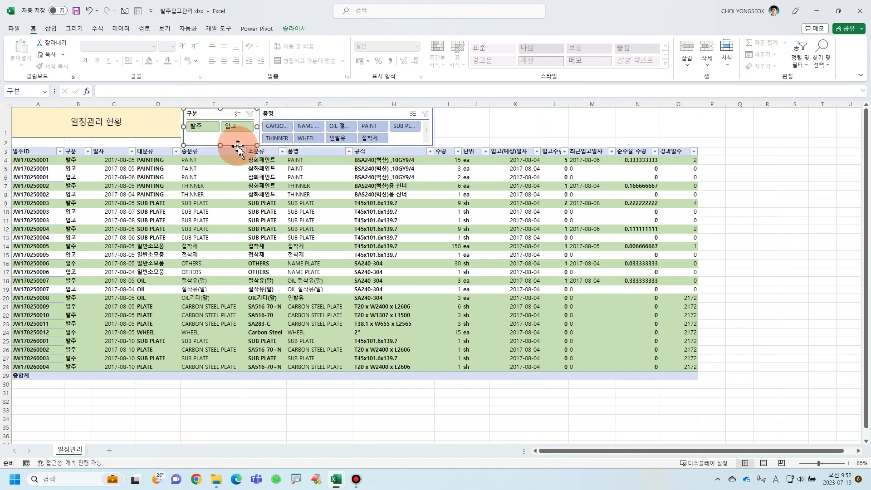
drag(220, 147, 221, 148)
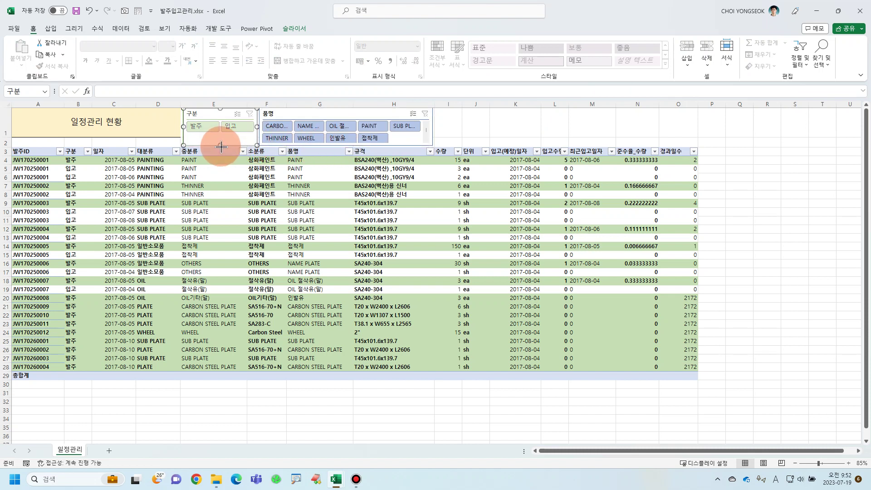
drag(221, 146, 221, 147)
click(517, 144)
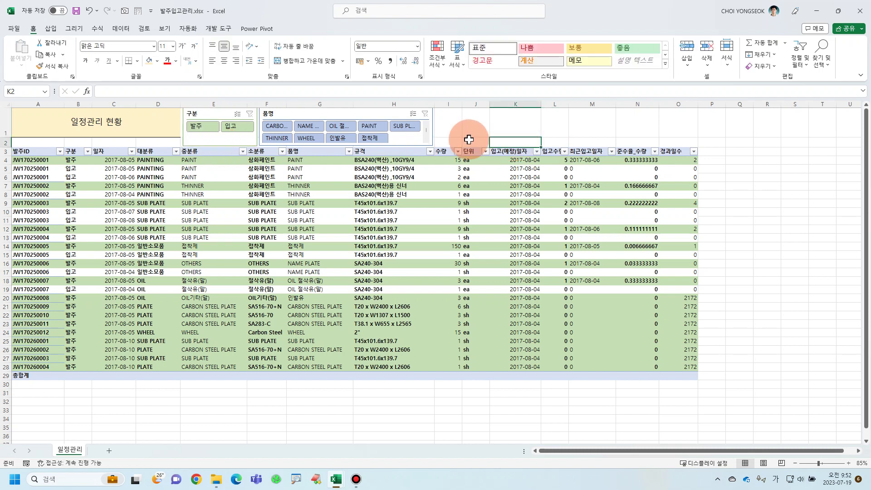
click(346, 113)
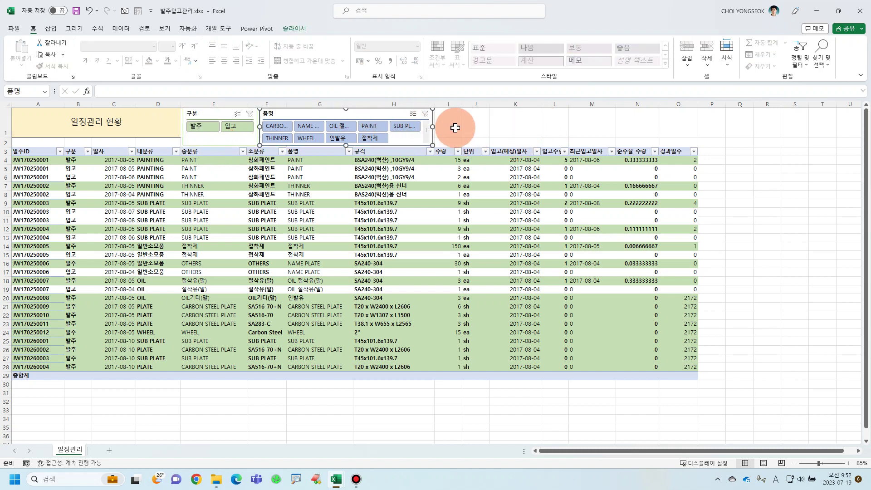
Step: Widen the 품명 slicer to about 13.85 cm
drag(439, 128, 462, 133)
click(524, 130)
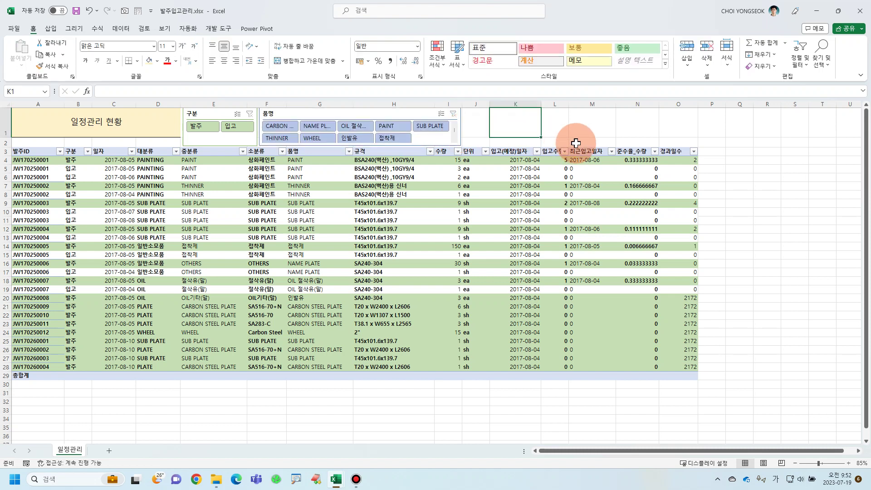
Step: Disable resizing and moving for the 구분 slicer in its position and layout settings
click(219, 117)
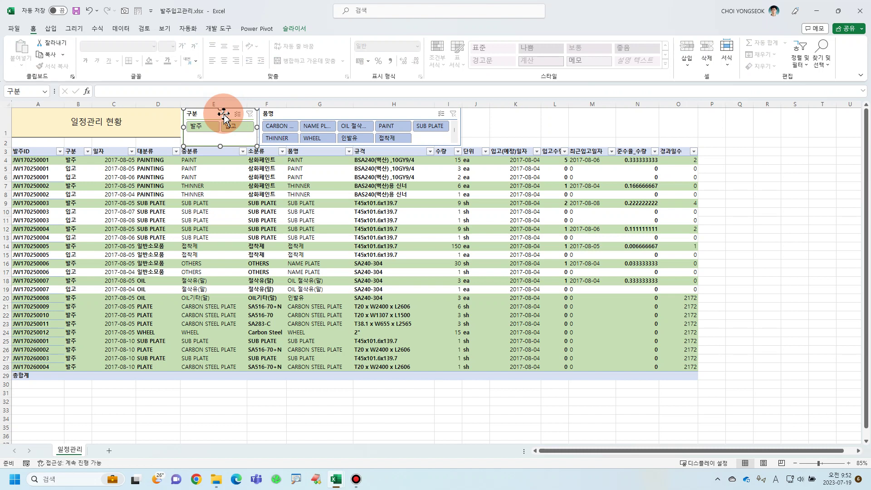
right_click(224, 116)
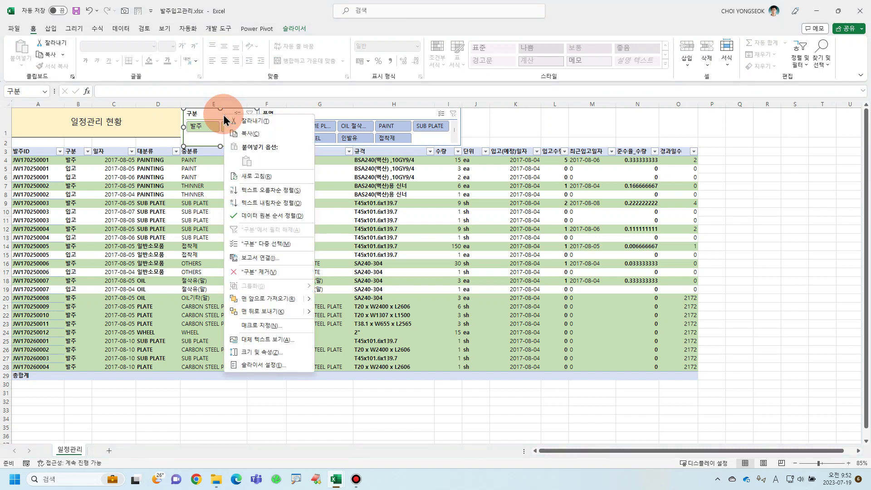
click(272, 352)
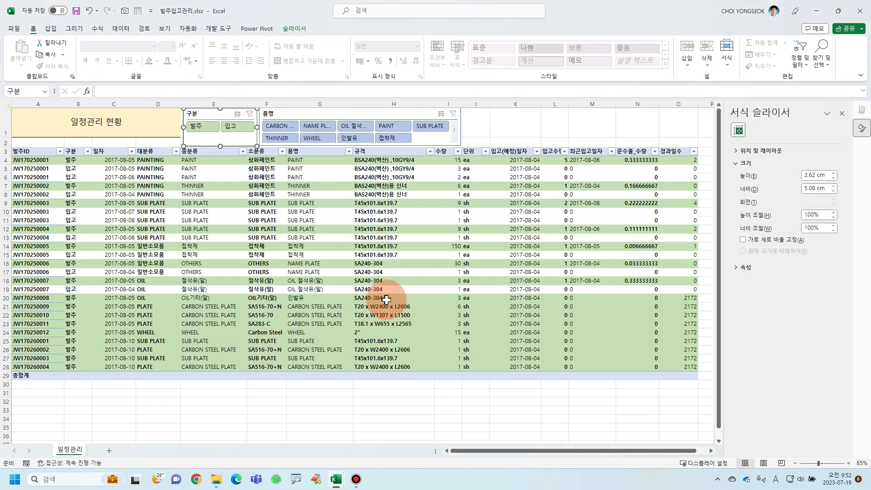
click(745, 151)
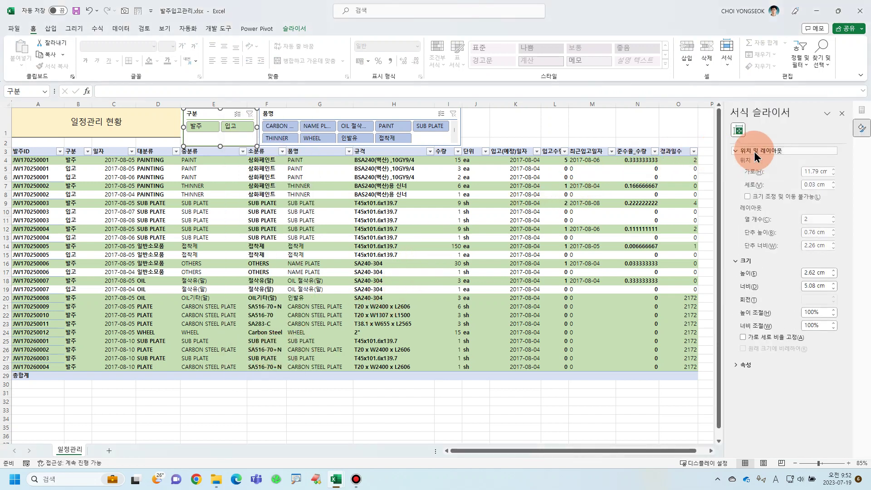
click(761, 200)
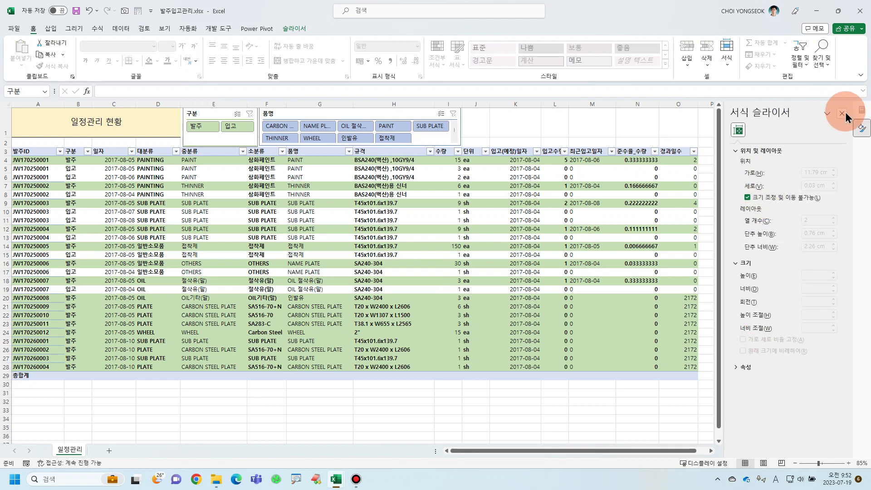
Step: Disable resizing and moving for the 품명 slicer and close the slicer format settings
click(399, 111)
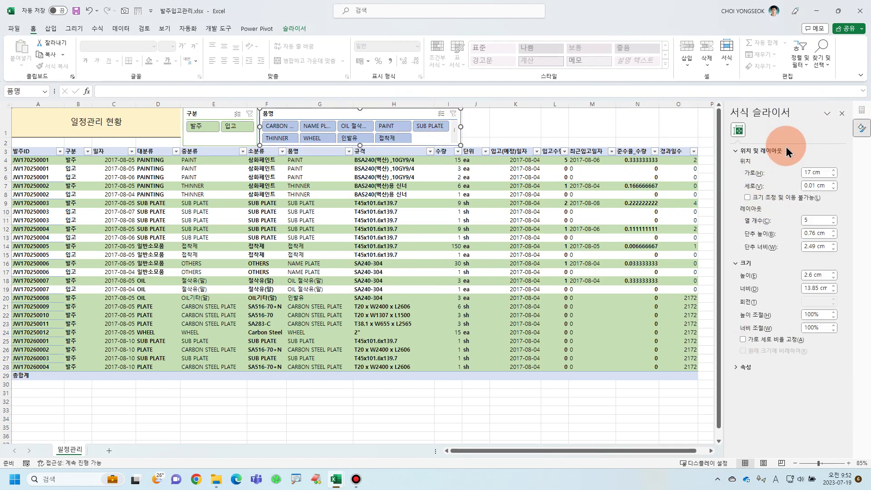
click(748, 198)
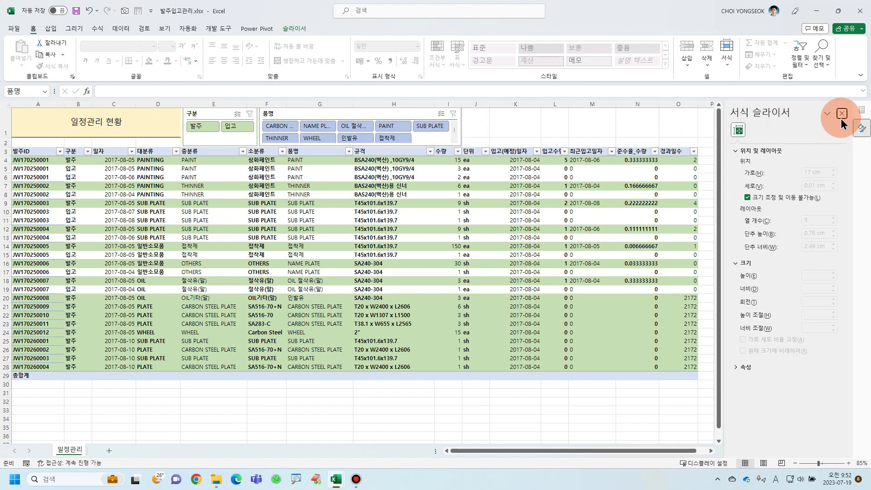
click(842, 114)
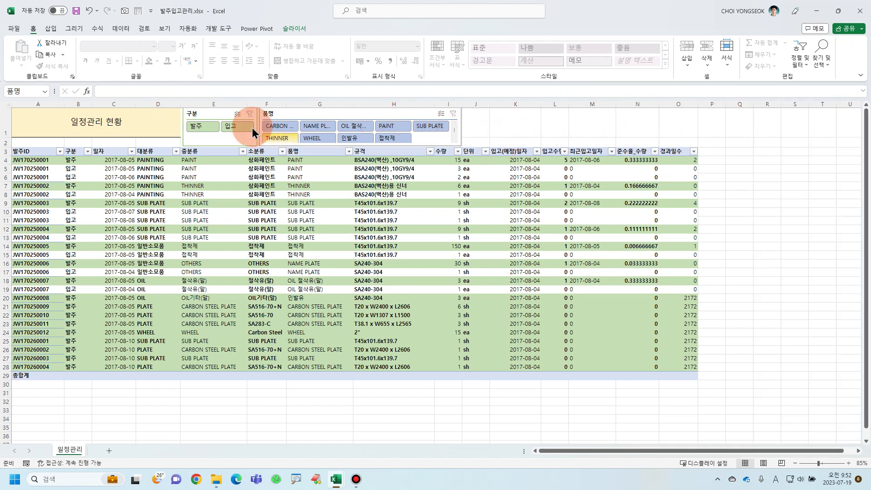
click(225, 114)
click(550, 121)
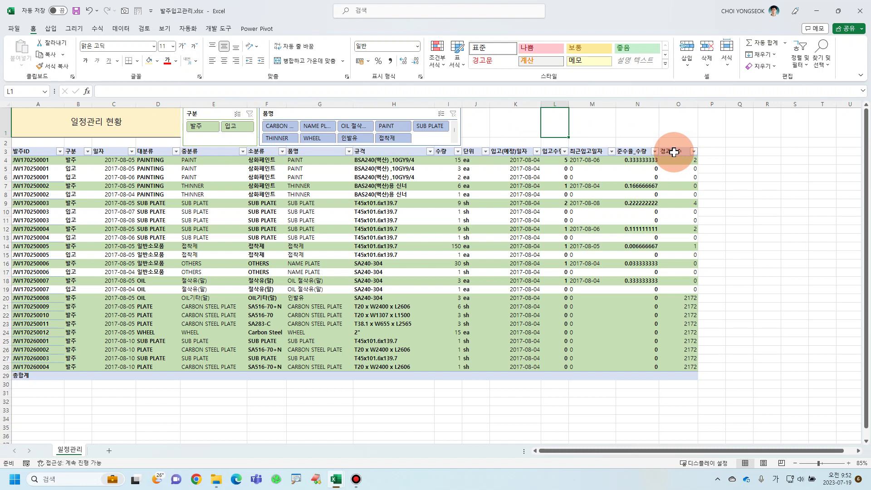
Step: Hide the gridlines on the 일정관리 sheet
click(606, 121)
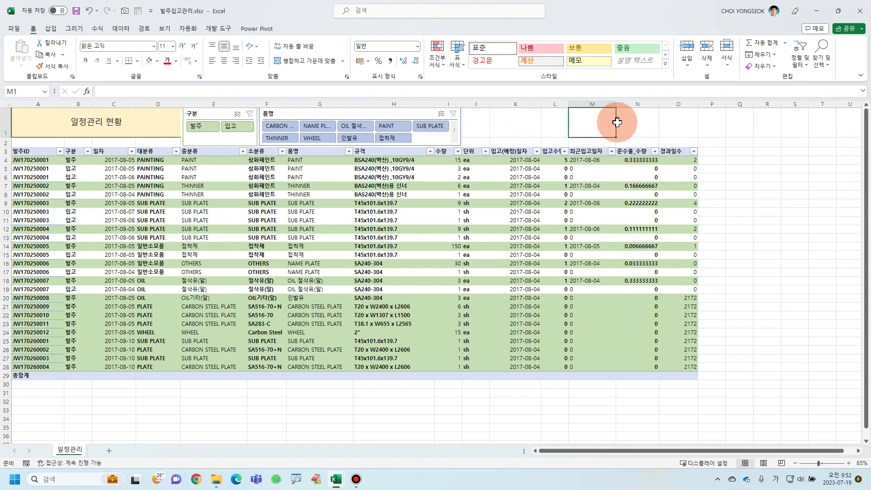
click(172, 31)
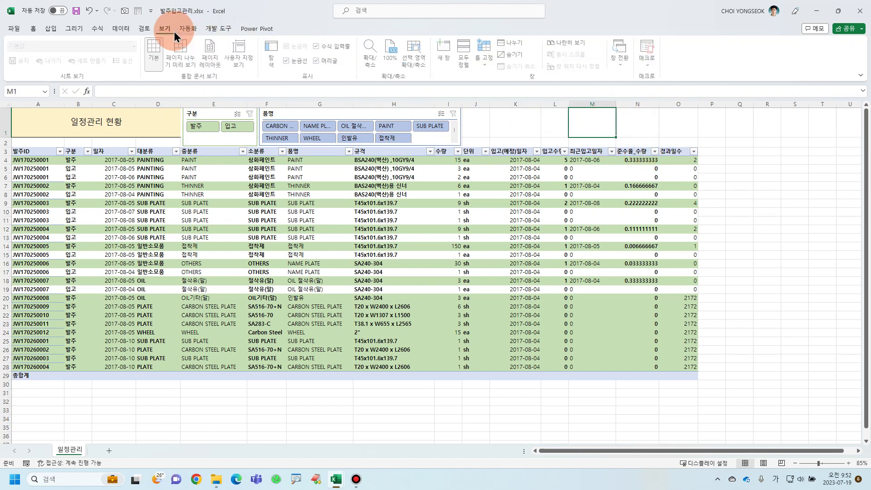
click(294, 66)
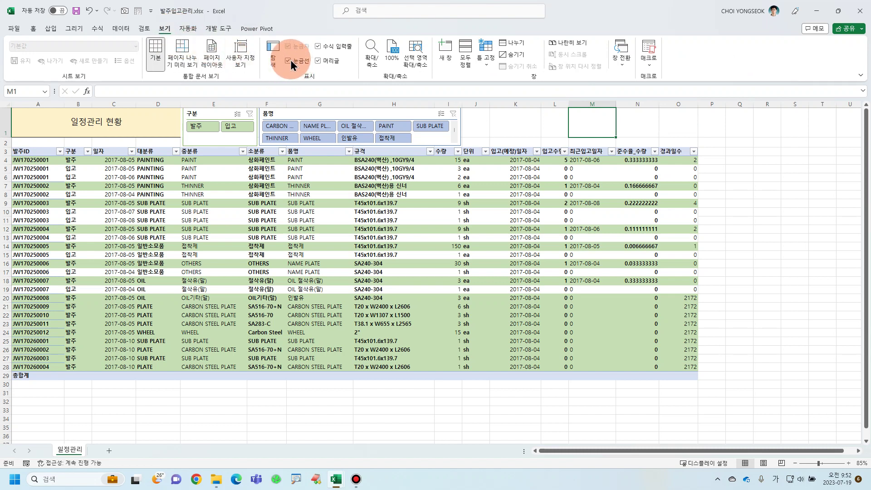
click(768, 151)
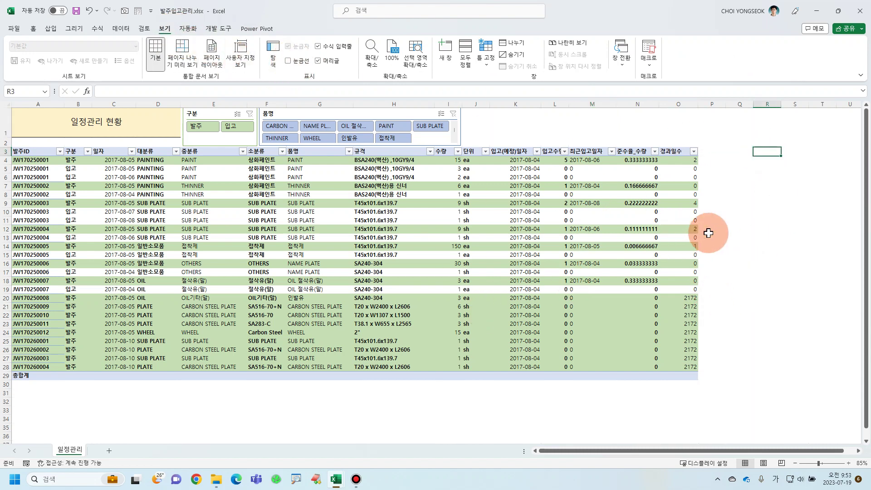
click(728, 152)
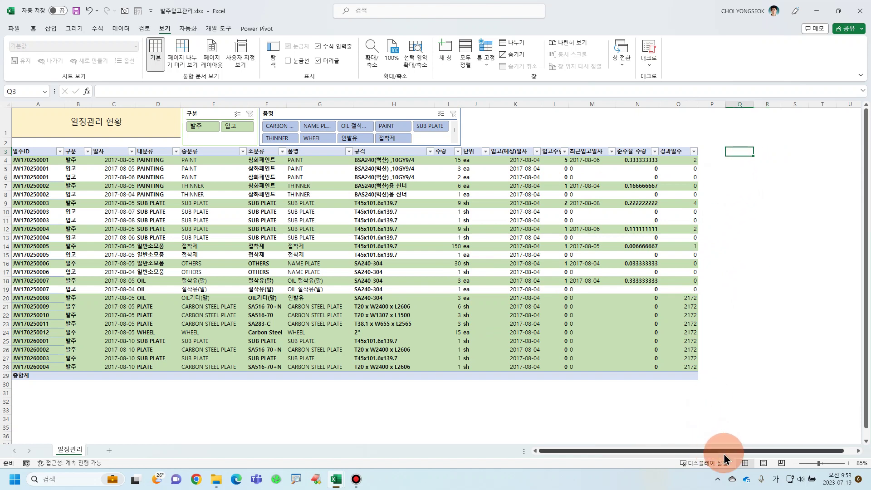
Step: Format the 준수율_수량 column N as a percentage with 1 decimal place
drag(724, 453, 859, 455)
click(858, 452)
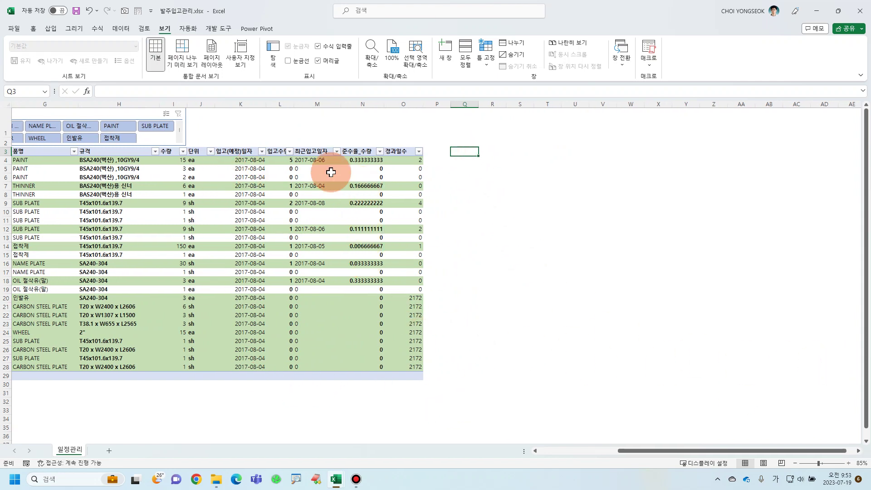
click(369, 104)
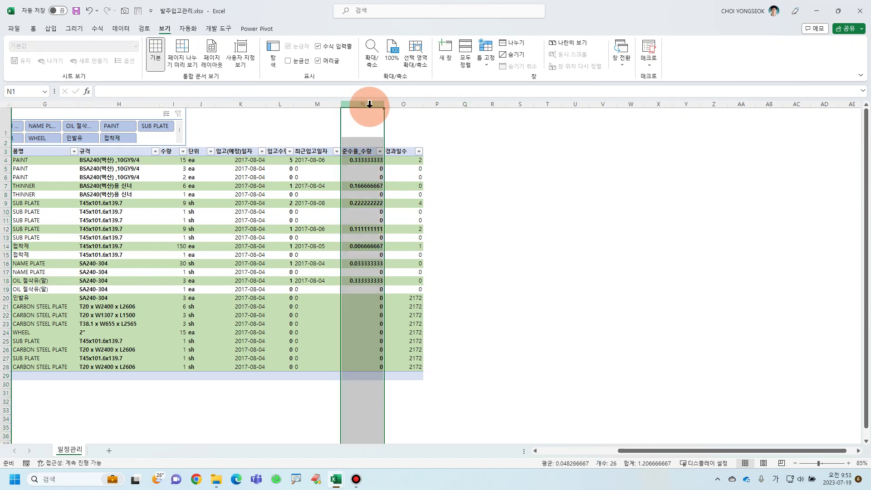
right_click(370, 108)
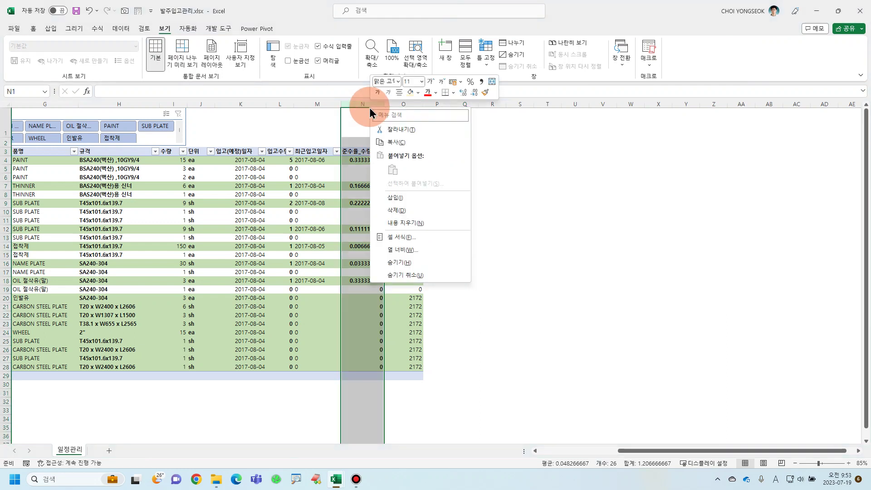
click(401, 236)
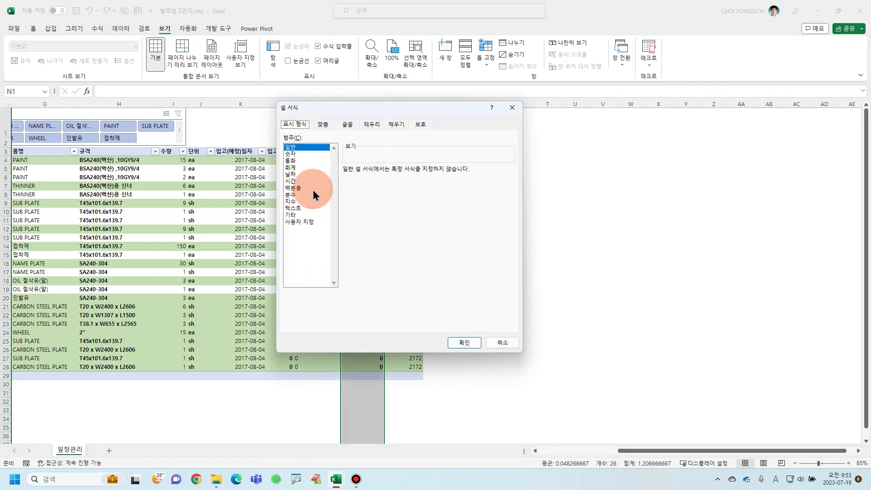
click(293, 188)
click(410, 169)
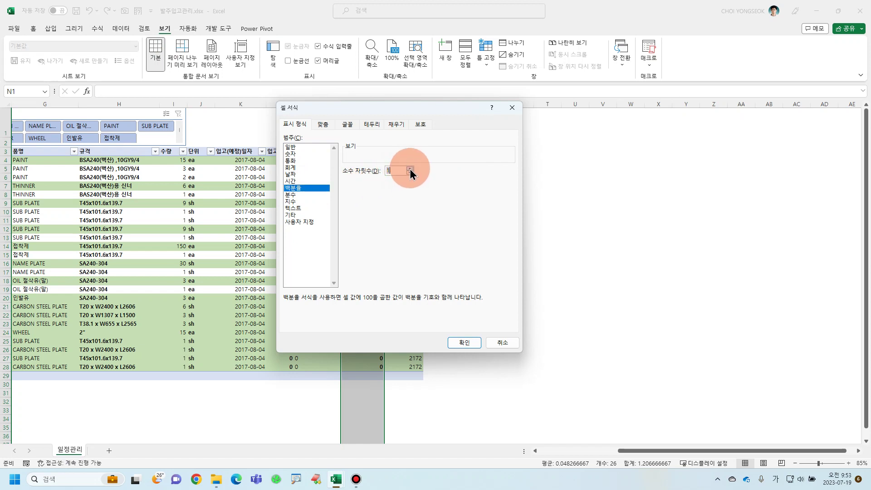
click(465, 341)
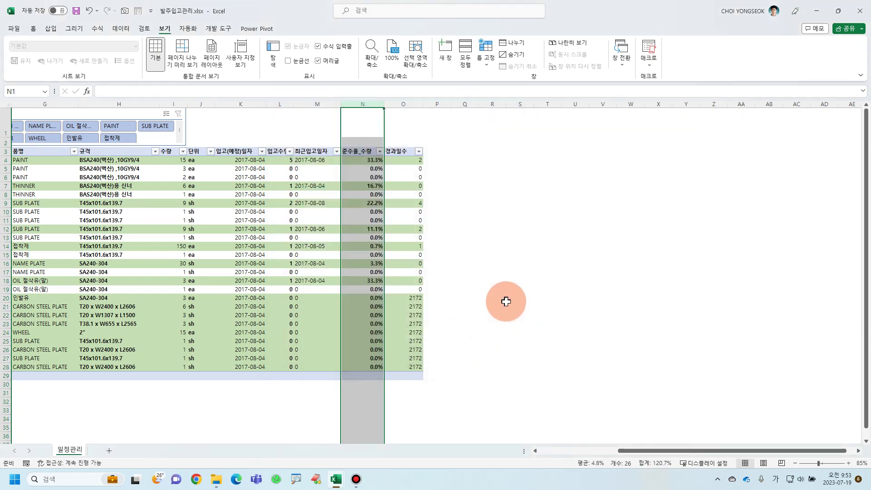
click(504, 300)
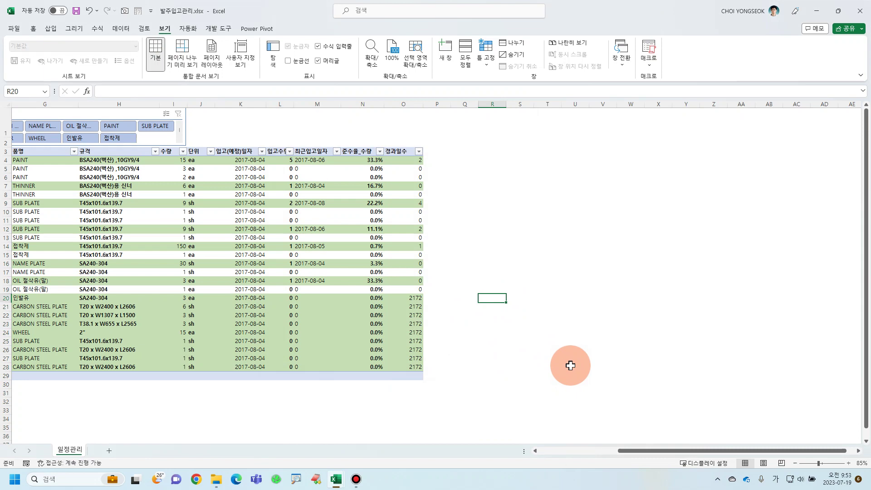
Step: Start a new formula-based conditional formatting rule for the 준수율_수량 values in N4:N28
mouse_move(649, 450)
mouse_down()
mouse_move(608, 451)
mouse_move(636, 450)
mouse_up()
drag(427, 161, 422, 363)
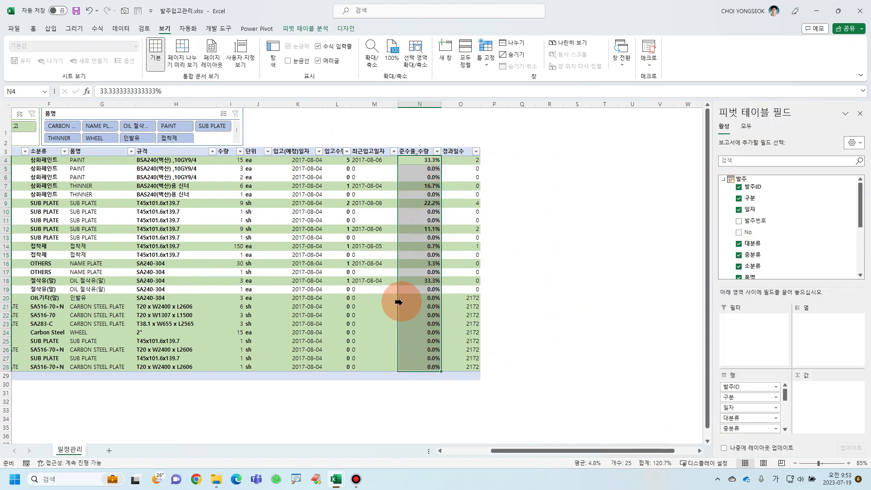
click(422, 103)
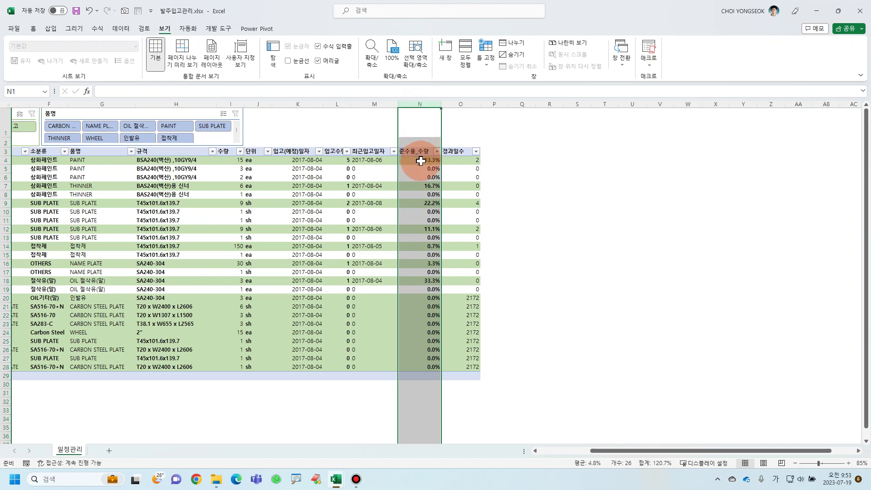
drag(420, 161, 421, 365)
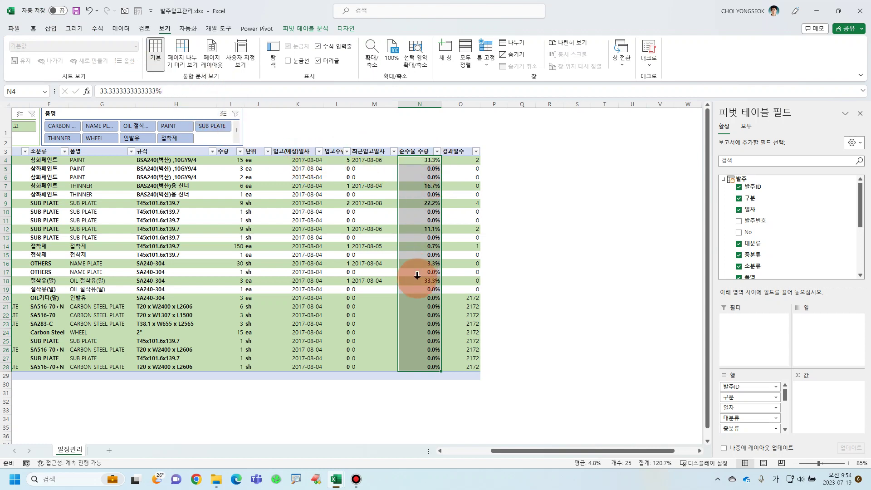
click(33, 29)
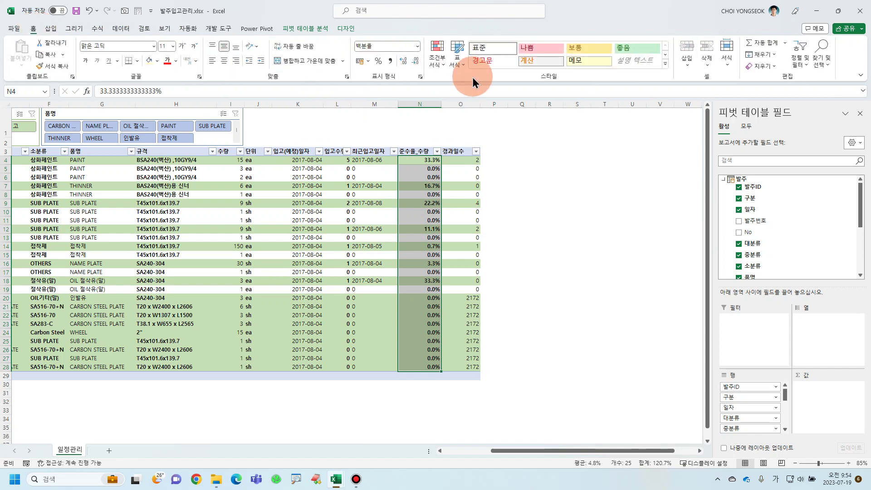
click(446, 68)
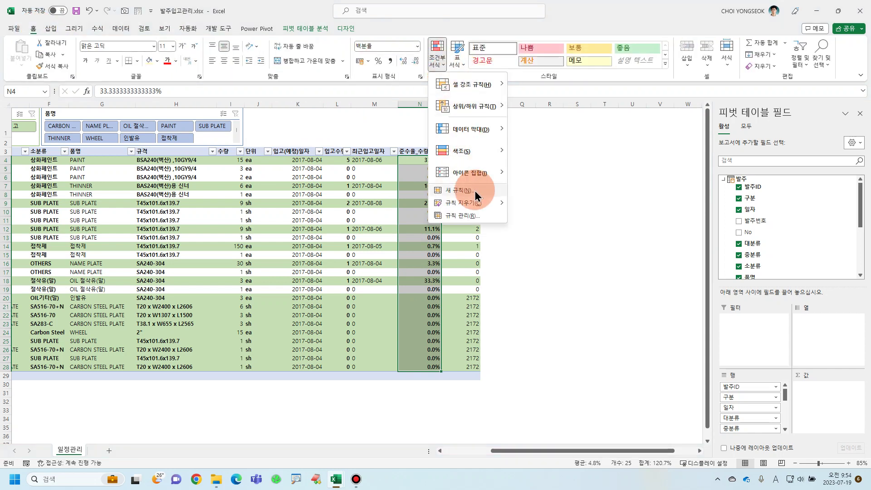
click(462, 216)
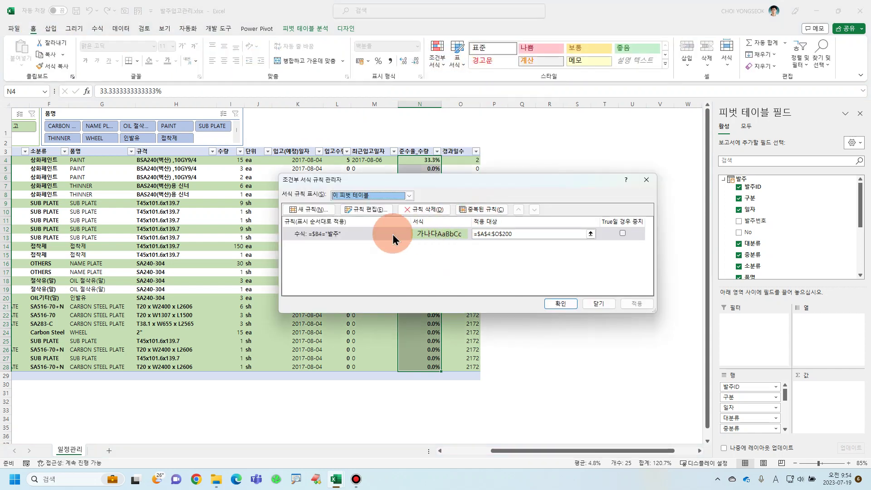
click(319, 211)
click(389, 219)
click(456, 150)
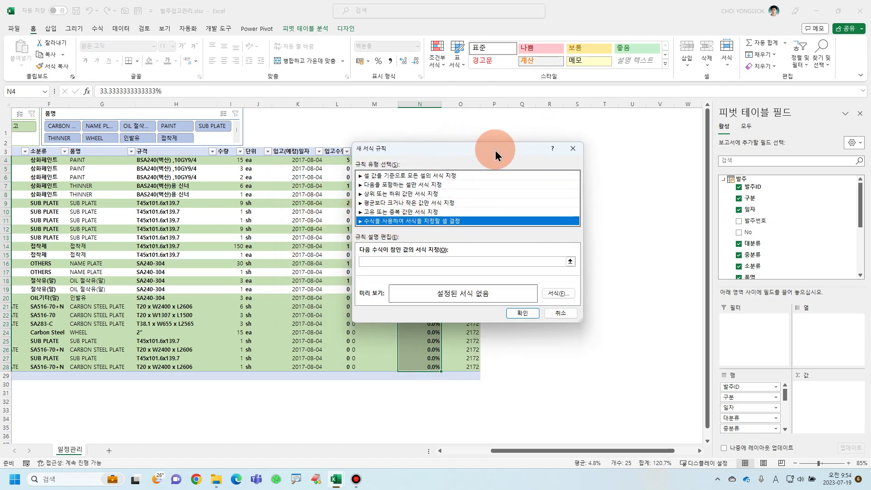
drag(494, 151, 594, 125)
Step: Enter =and(n4>4,n4<1) as the formula of the new formatting rule
click(545, 236)
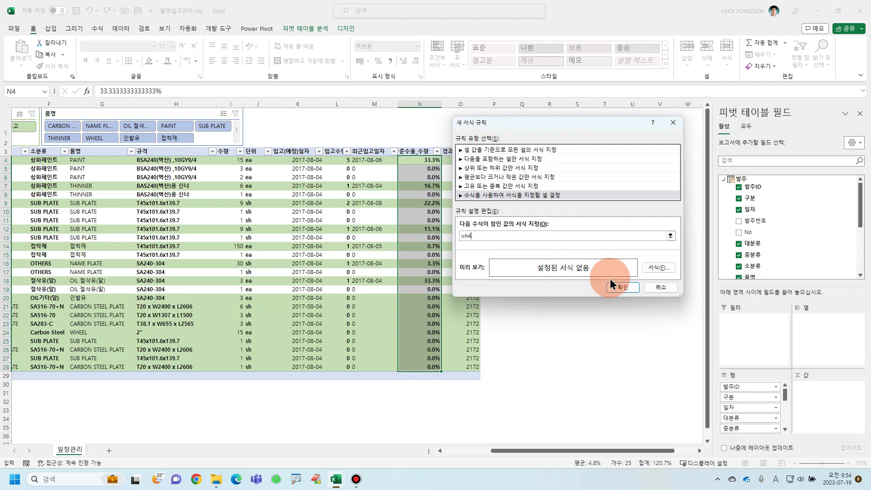
text(0+$M$4)
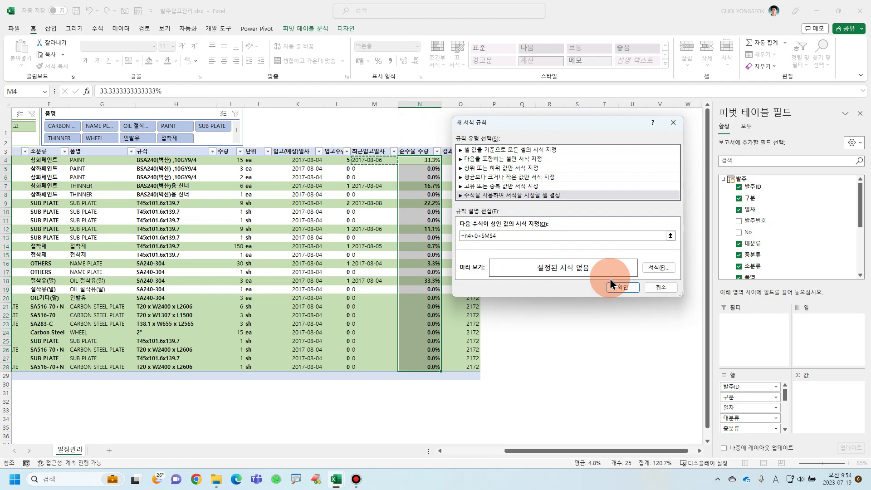
key(BackSpace)
key(BackSpace)
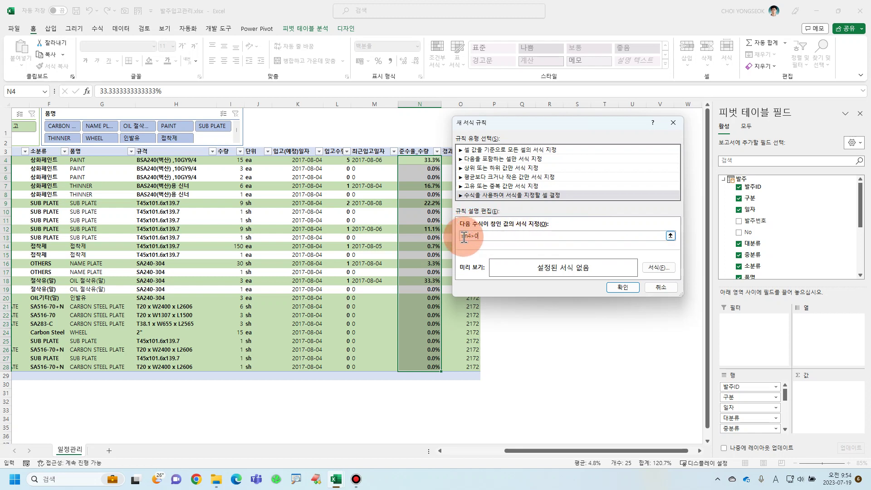
click(493, 237)
key(BackSpace)
key(BackSpace)
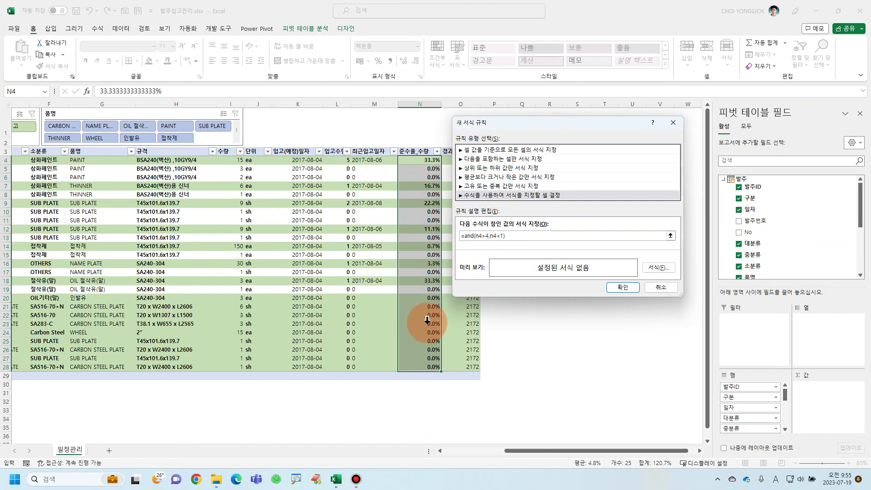
Step: Give the new rule a bold red font and add it to the 준수율_수량 values in N4:N28
click(649, 268)
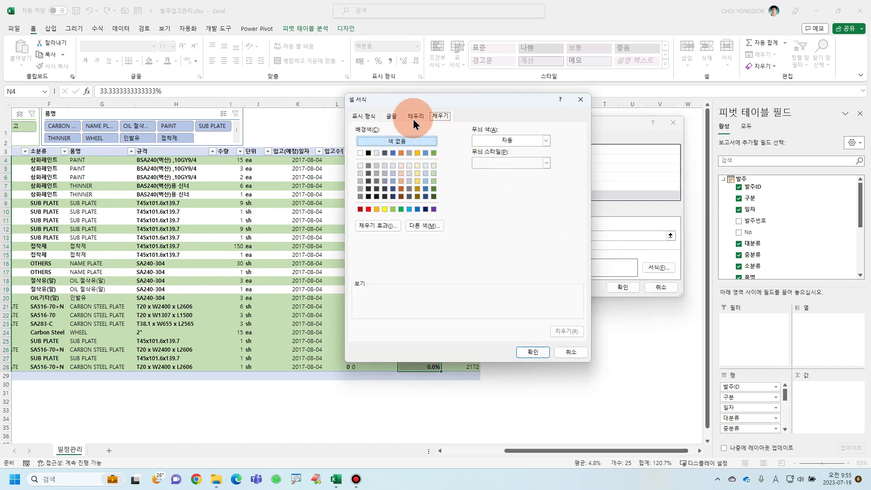
click(398, 117)
click(515, 205)
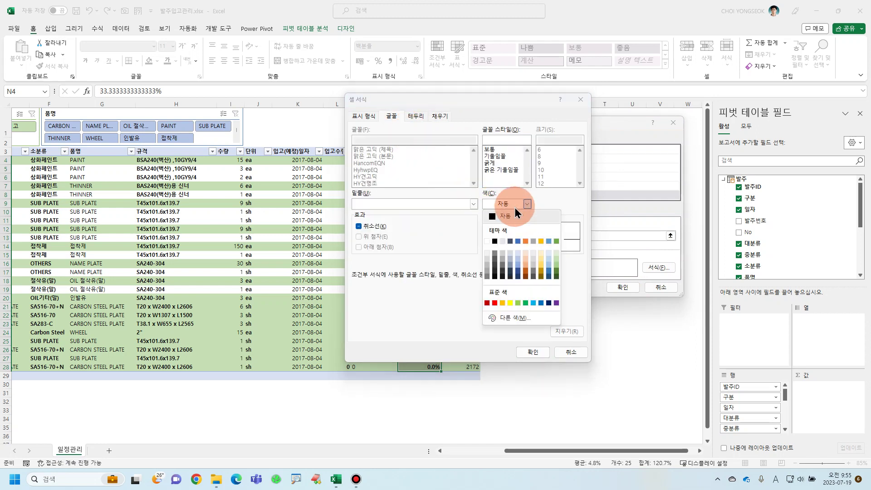
click(495, 303)
click(490, 163)
click(532, 352)
click(623, 287)
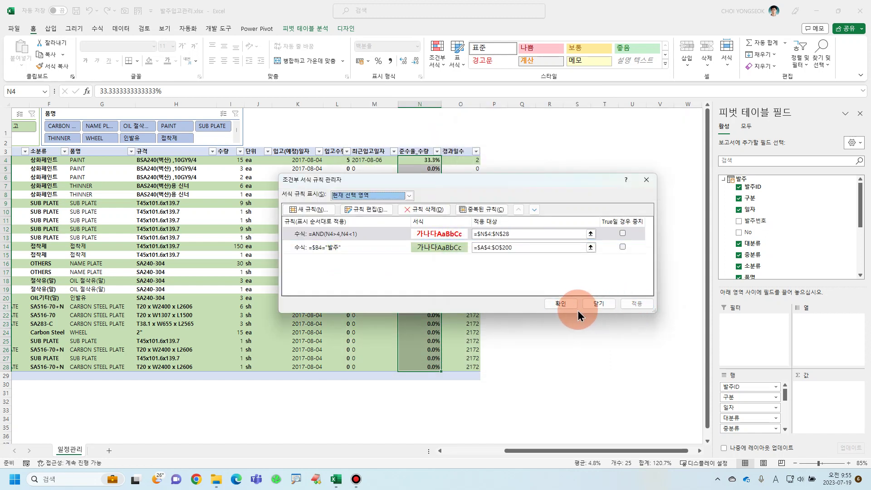
click(576, 309)
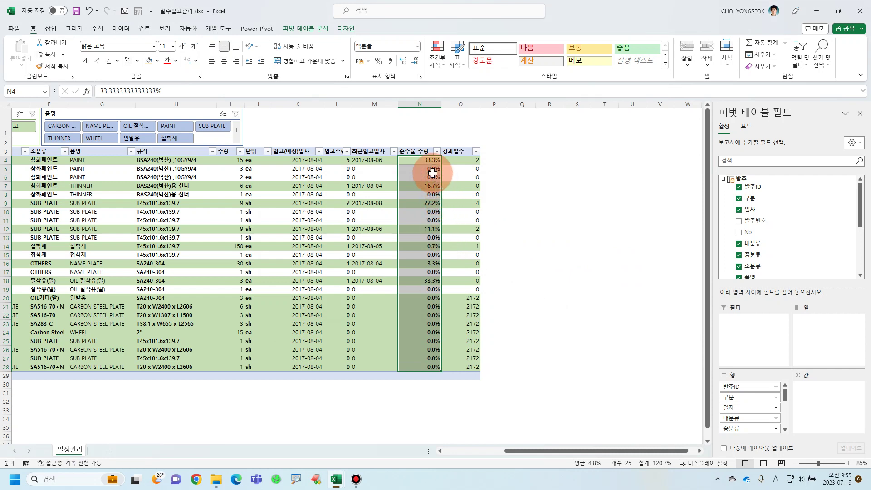
Step: Change the formula of the N4:N28 conditional formatting rule to =AND(N4>0,N4<1) and apply it
mouse_move(433, 173)
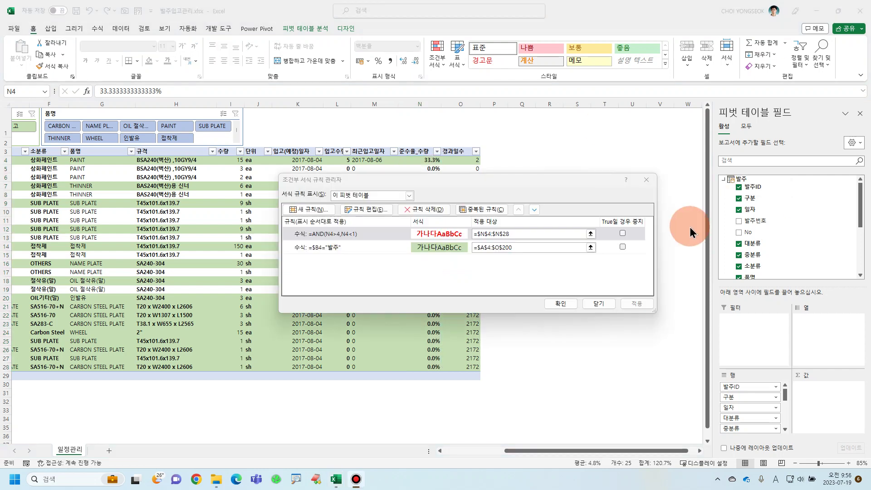
click(374, 236)
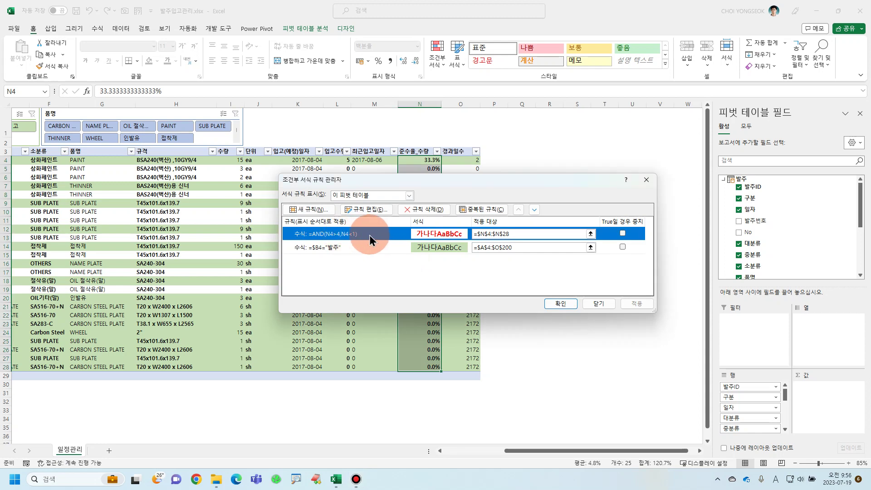
click(370, 215)
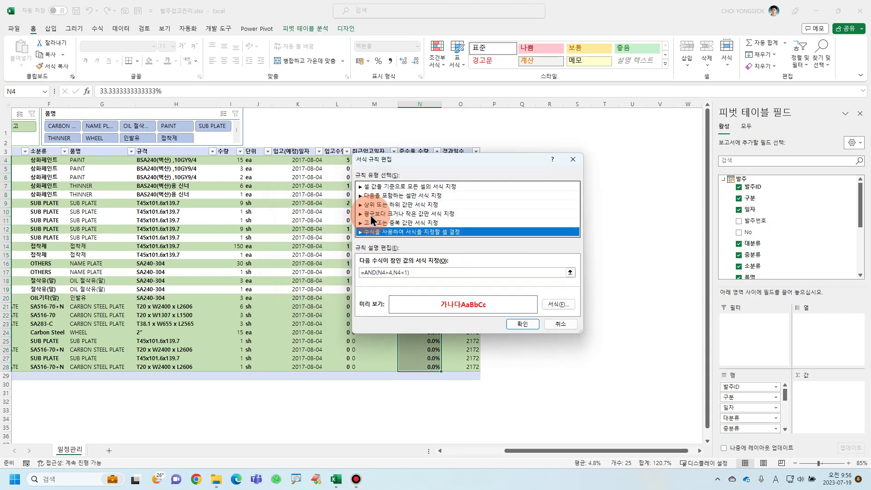
click(388, 278)
click(393, 272)
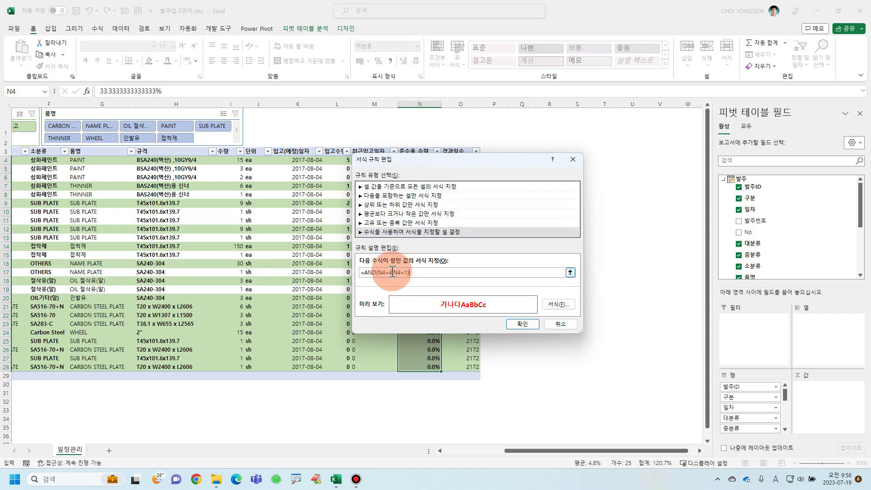
click(461, 271)
text(+)
key(Left)
key(BackSpace)
key(BackSpace)
key(BackSpace)
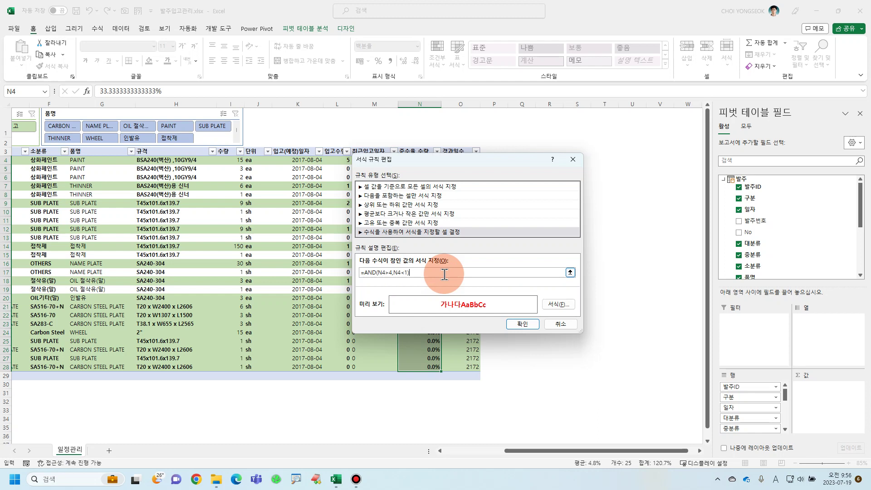
key(BackSpace)
key(BackSpace)
key(BackSpace)
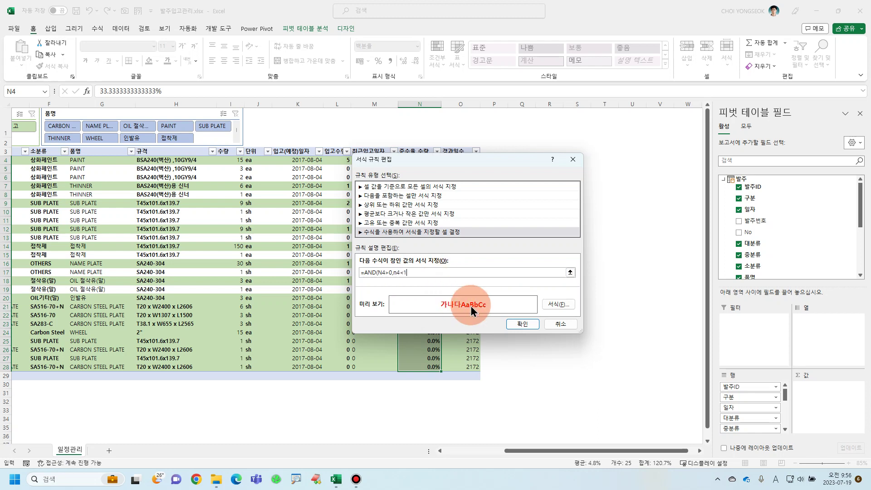
click(524, 324)
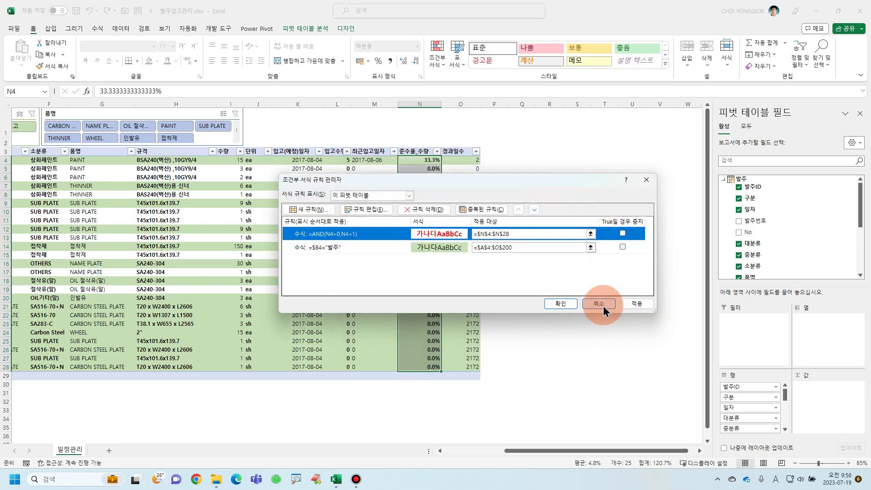
click(634, 304)
click(567, 303)
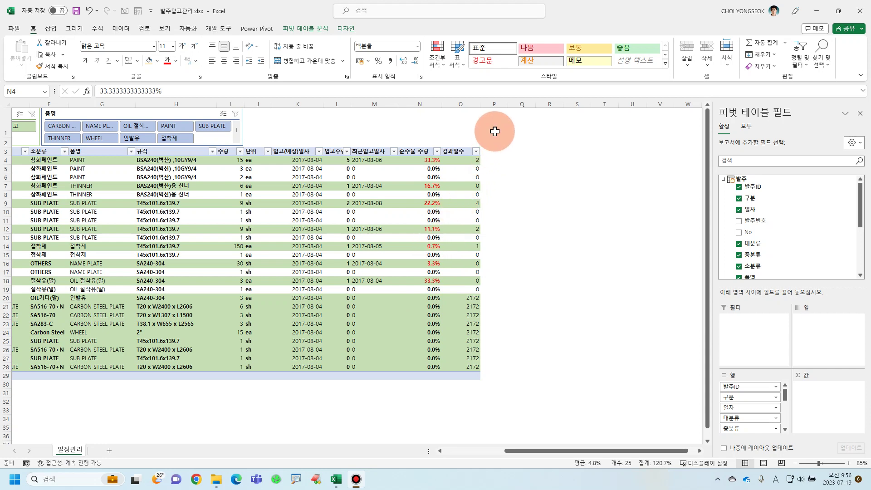
Step: Examine the 일자, 입고(예정)일자 and 최근입고일자 date columns across the 일정관리 report
click(502, 151)
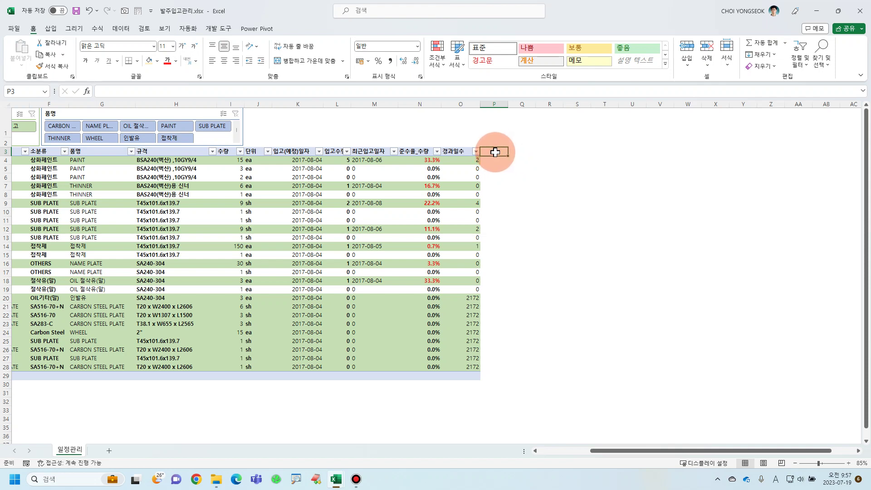
click(307, 162)
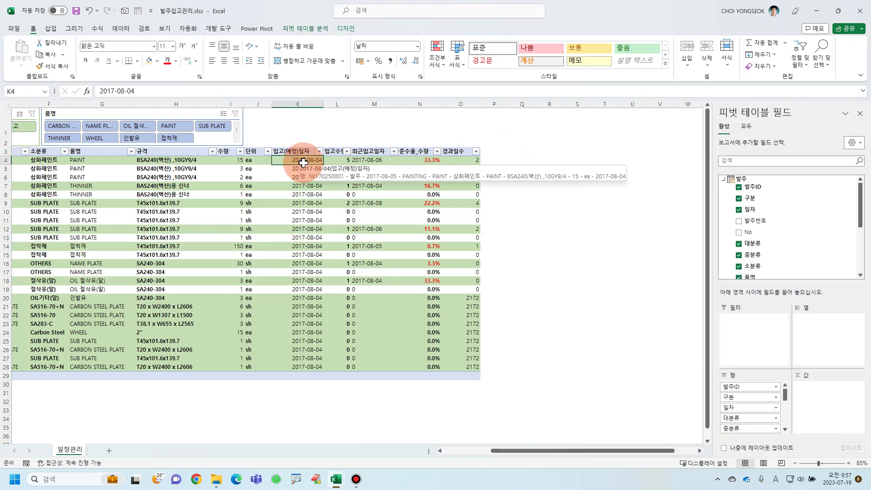
click(539, 450)
drag(557, 447, 445, 450)
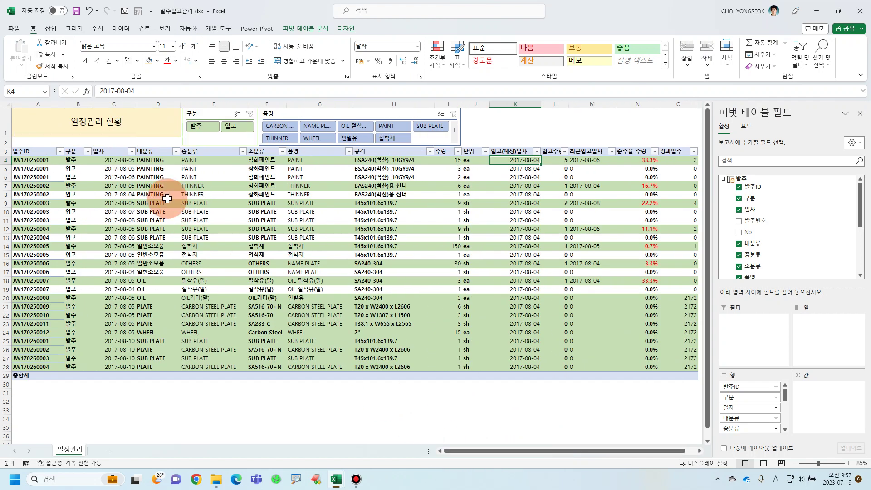
click(117, 165)
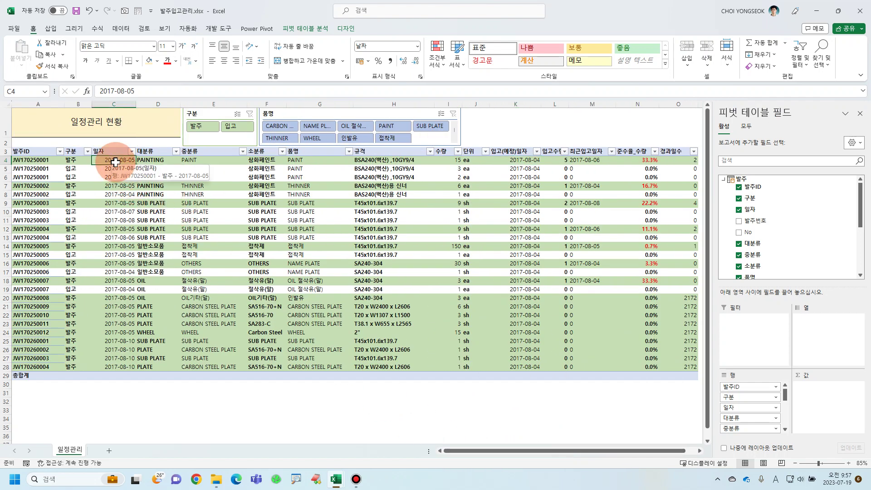
click(586, 165)
drag(117, 163, 575, 158)
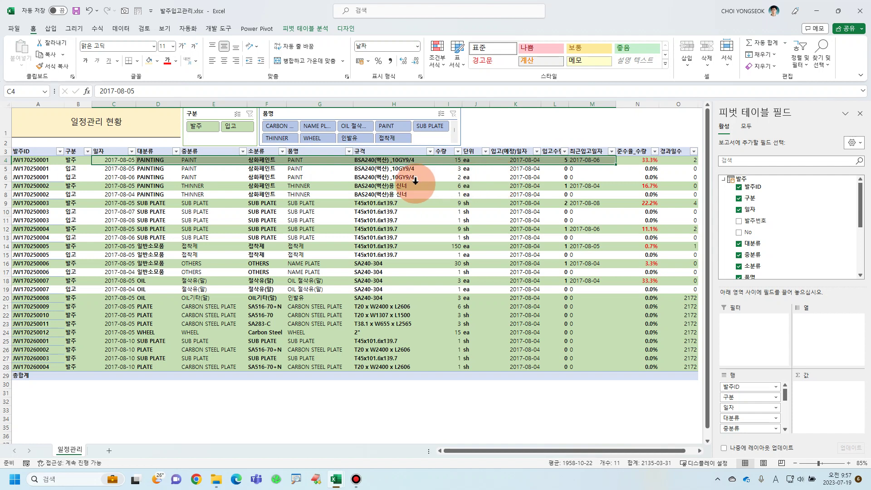
drag(640, 448, 700, 455)
click(249, 161)
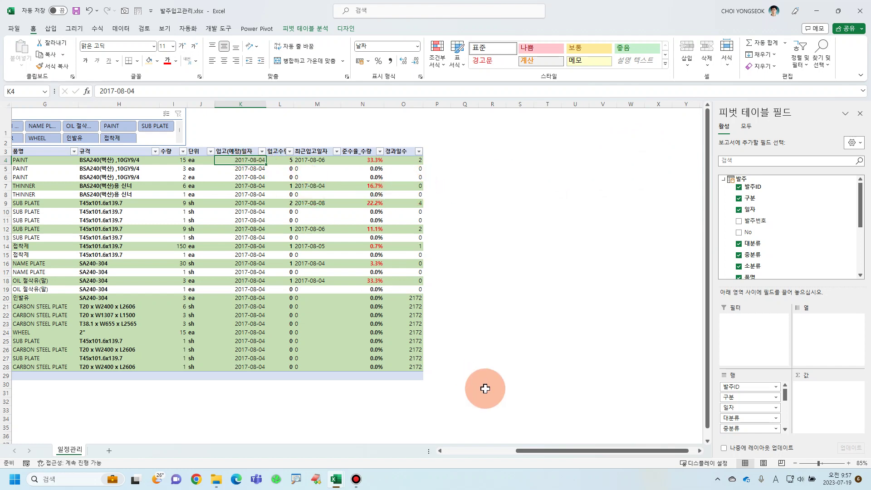
drag(541, 451, 454, 451)
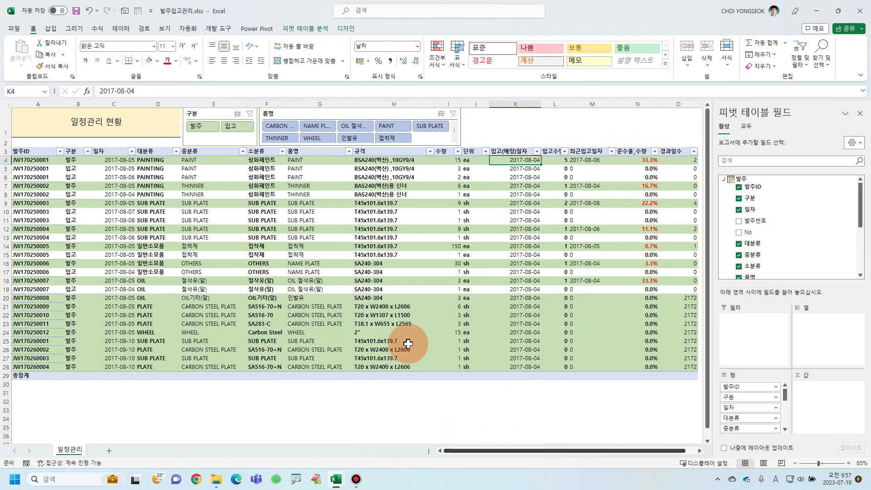
click(123, 160)
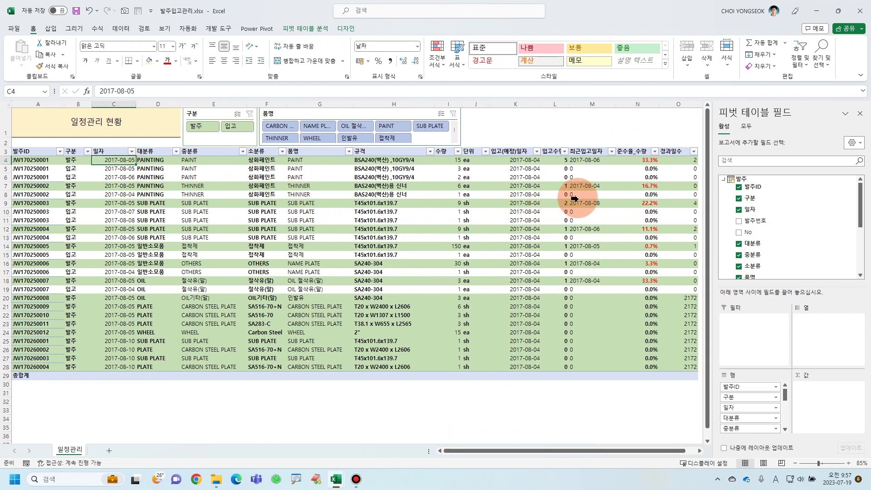
click(595, 160)
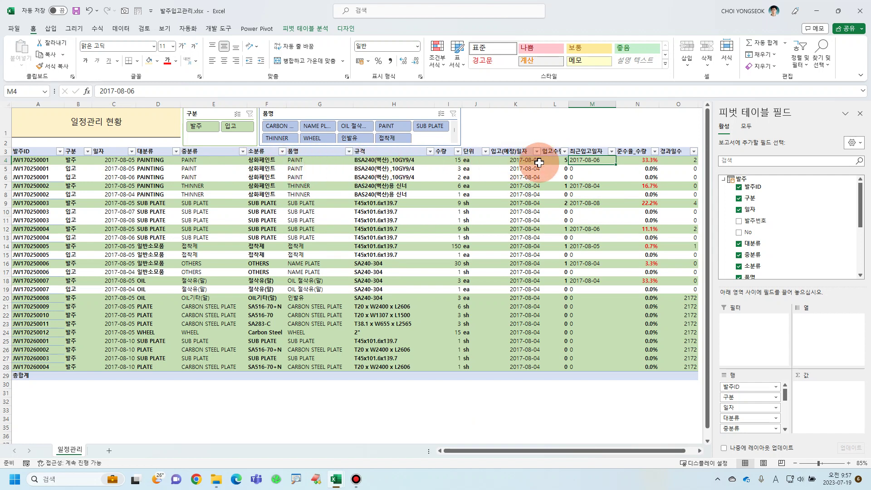
click(694, 451)
drag(694, 454, 698, 454)
click(178, 195)
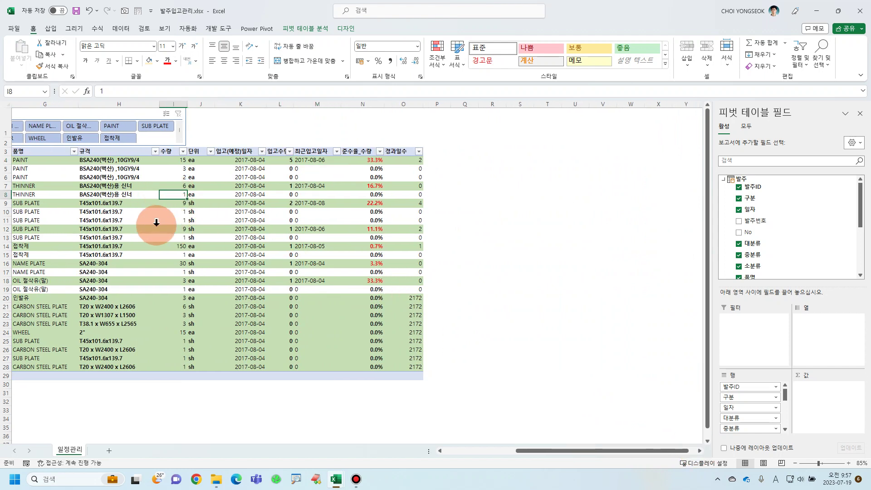
Step: Open the workbook's Power Pivot data model and select the 일자 column of the 발주 table
click(309, 29)
click(257, 29)
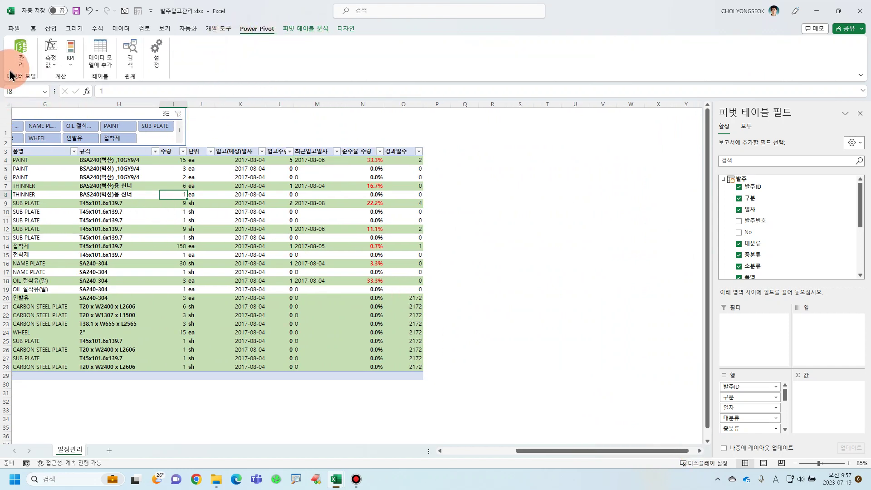
click(16, 68)
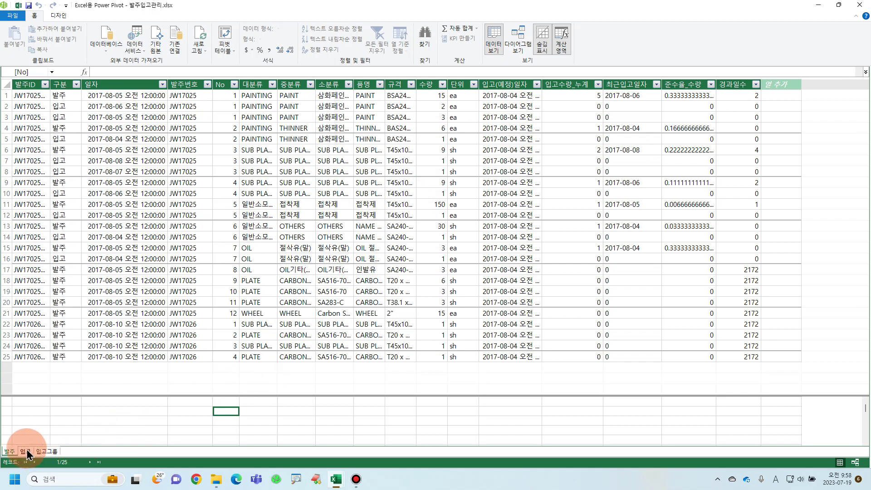
click(10, 452)
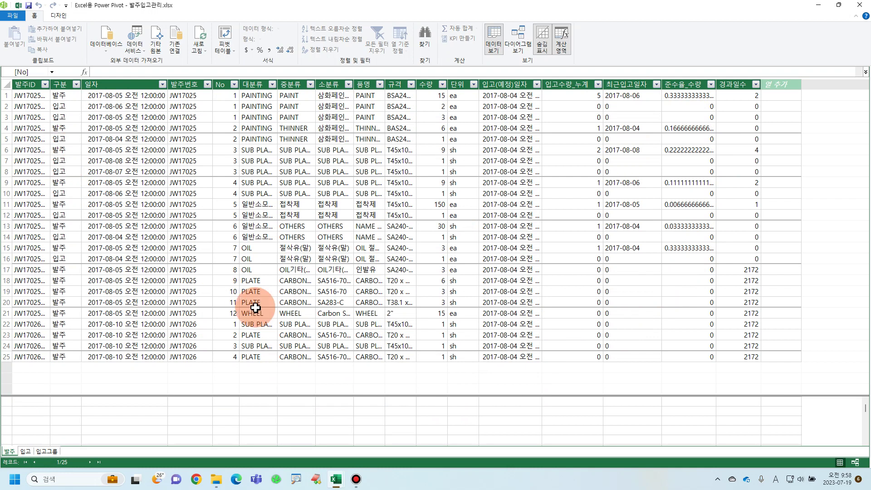
click(119, 85)
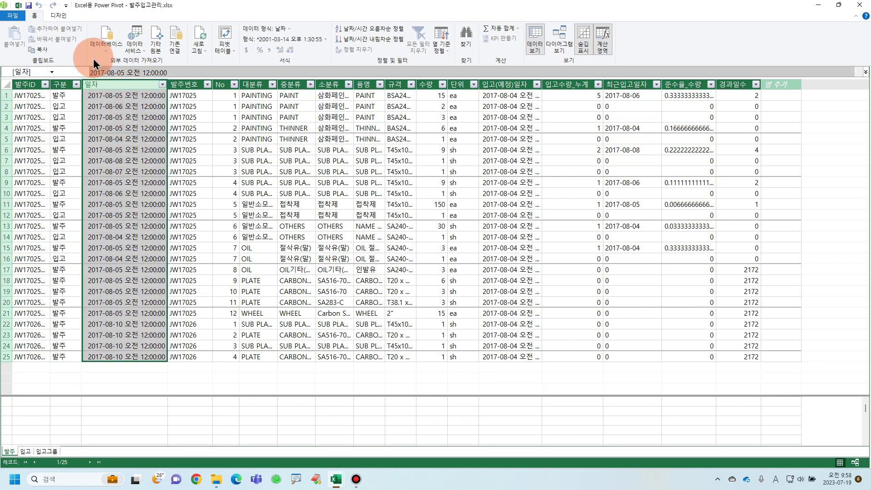
Step: Create a new date table in the data model
click(66, 20)
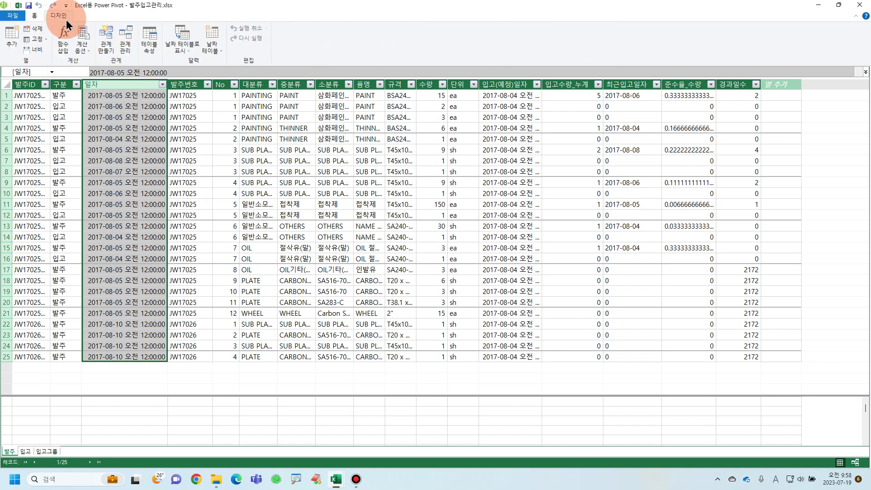
click(211, 51)
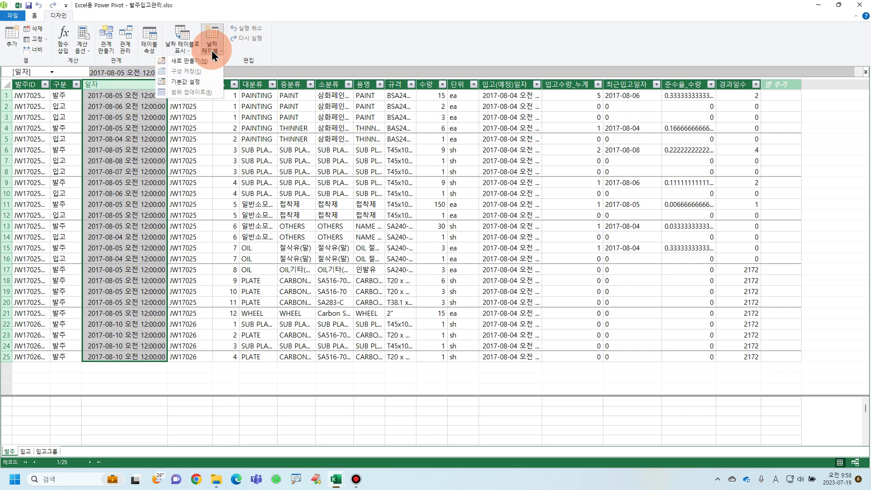
click(184, 61)
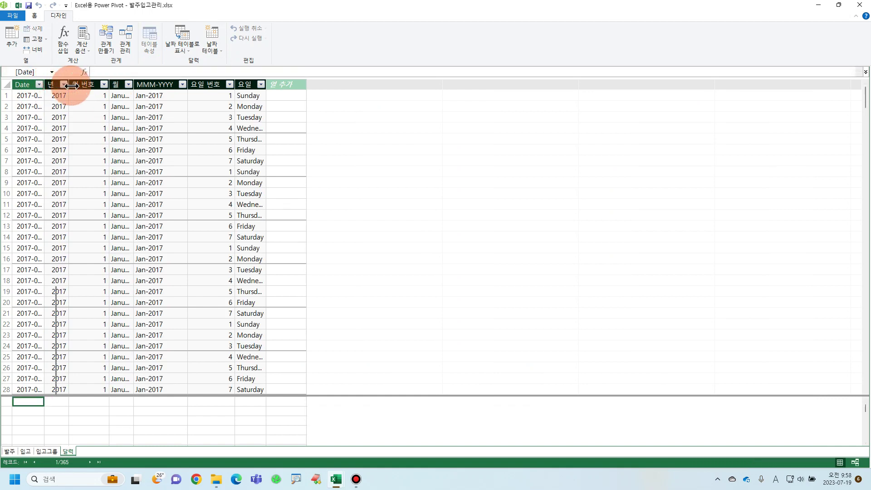
Step: Widen the Date and 월 columns of the 달력 table and review the formulas of its year, month and weekday columns
double_click(47, 85)
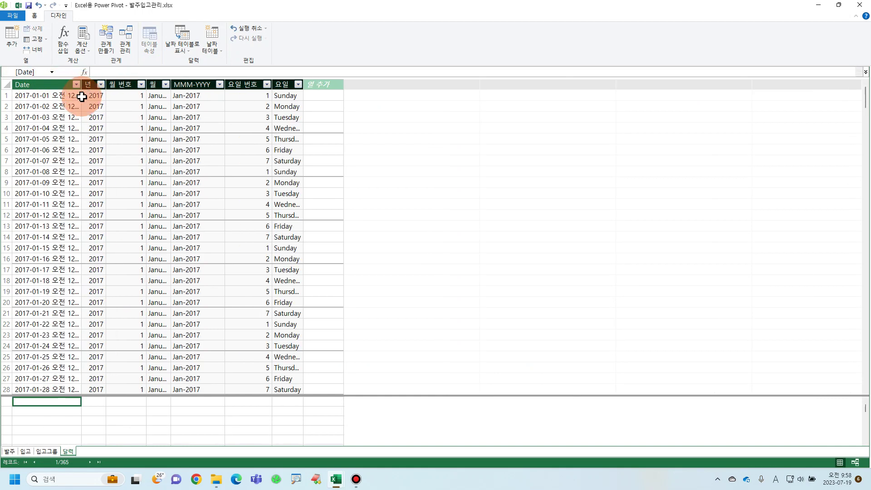
click(49, 85)
click(93, 85)
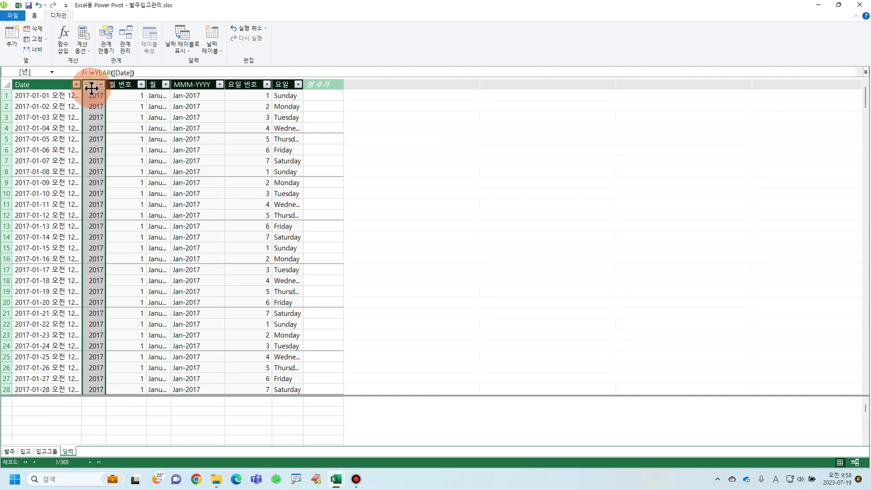
click(121, 84)
drag(180, 84, 200, 84)
click(171, 84)
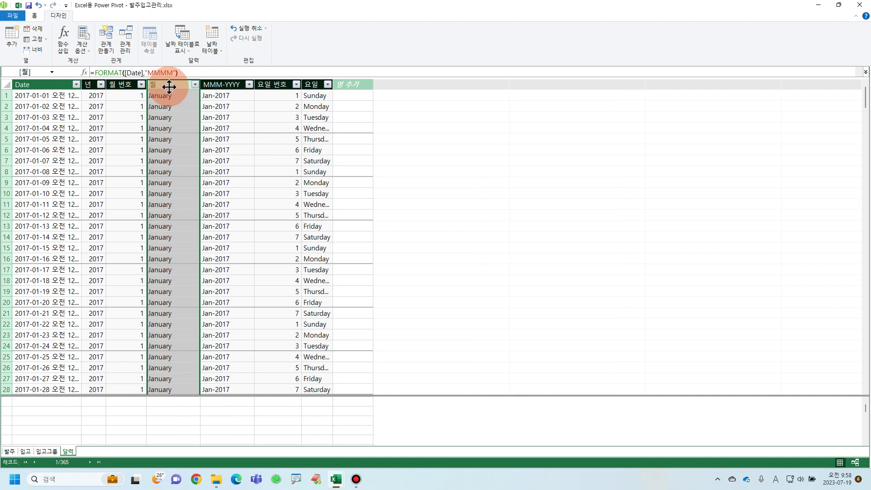
click(216, 85)
click(274, 86)
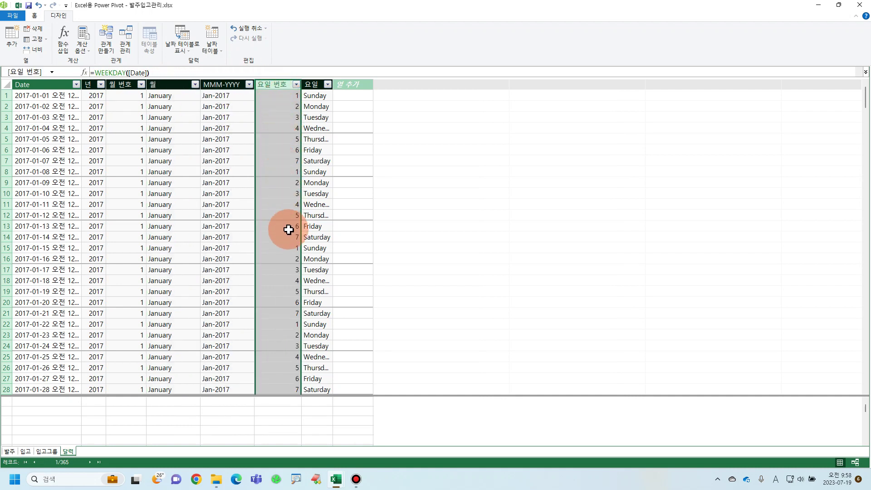
click(319, 86)
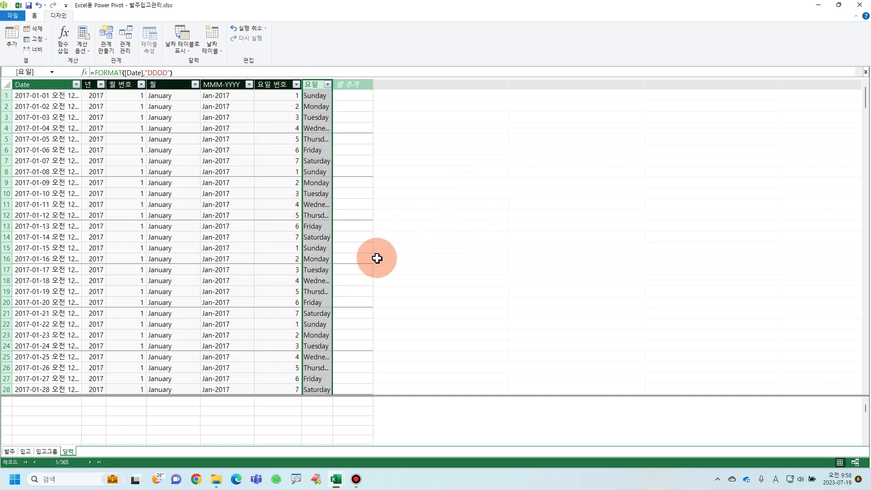
click(36, 20)
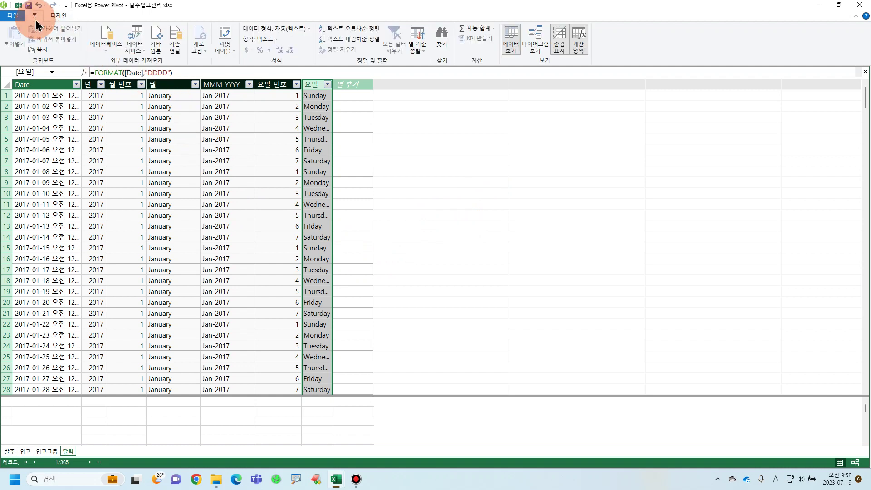
Step: Show the data model as a diagram, move 발주 below 달력, and relate 달력's Date column to 발주's 일자 column
click(529, 42)
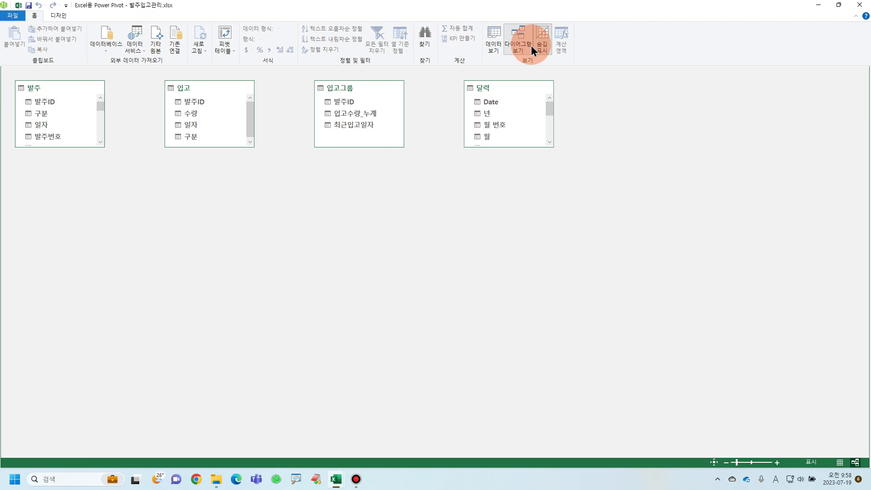
drag(55, 92, 441, 287)
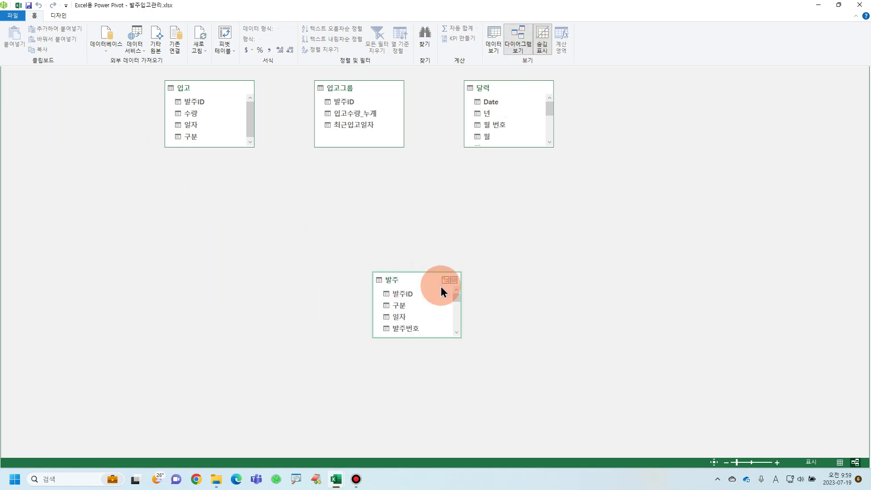
drag(495, 98, 419, 188)
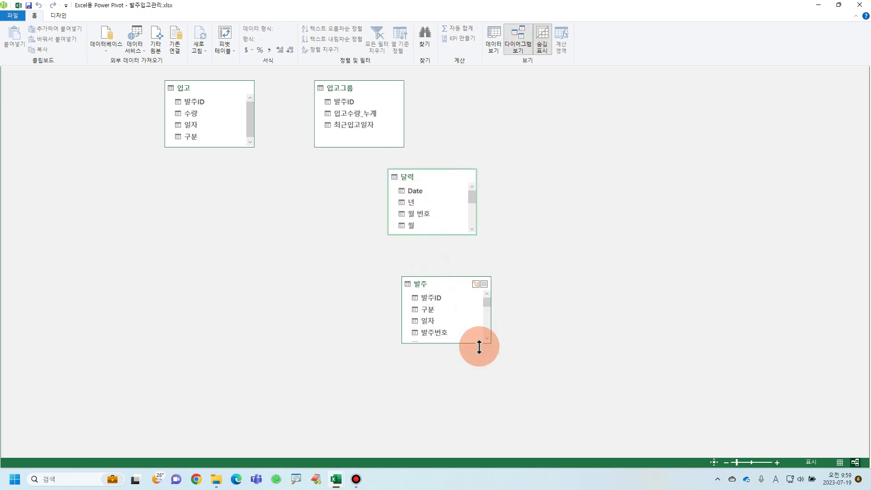
click(414, 189)
drag(421, 190, 432, 323)
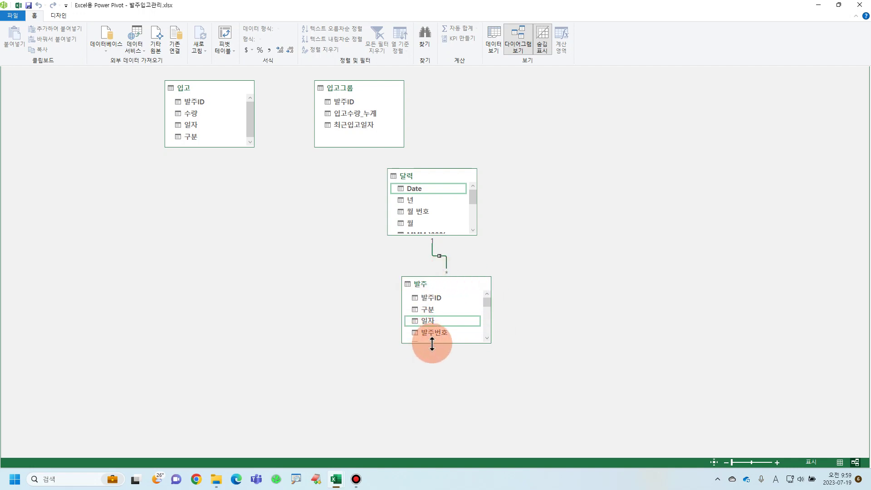
Step: Enlarge and align the 달력 and 발주 tables in the diagram, and close the Power Pivot data model
drag(492, 344, 505, 431)
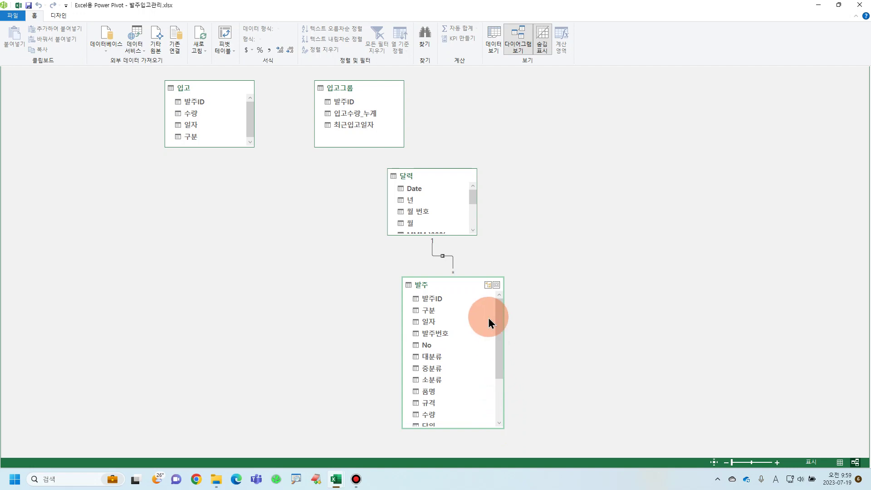
drag(475, 235, 497, 255)
drag(458, 177, 463, 160)
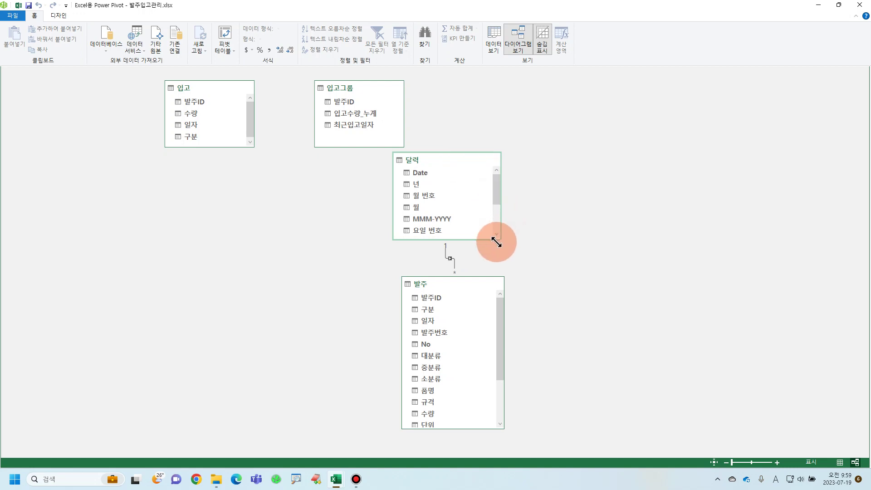
drag(491, 241, 492, 256)
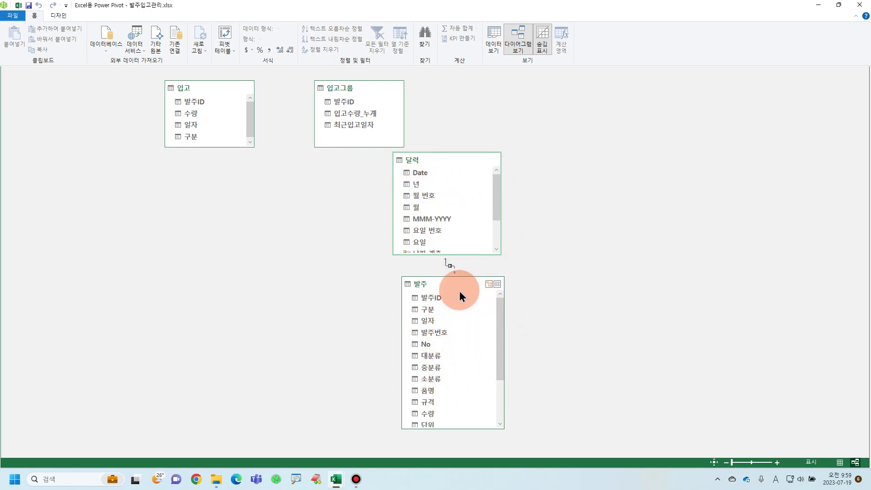
drag(459, 284, 453, 284)
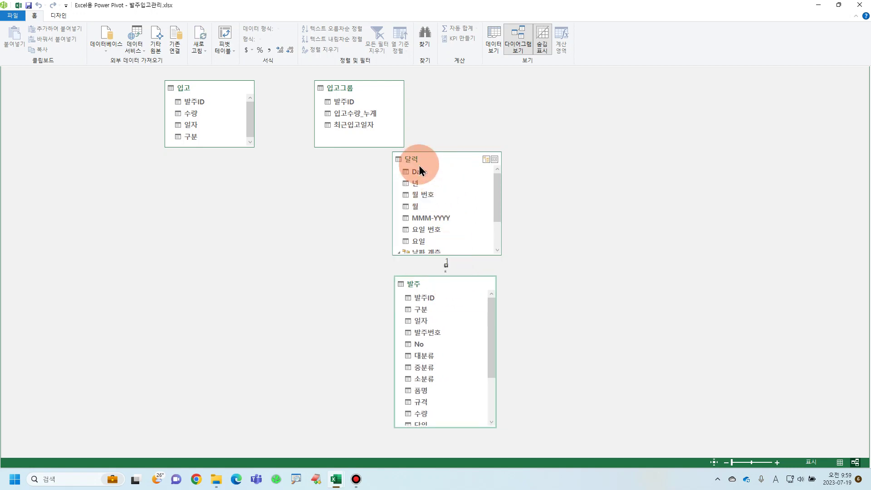
click(13, 18)
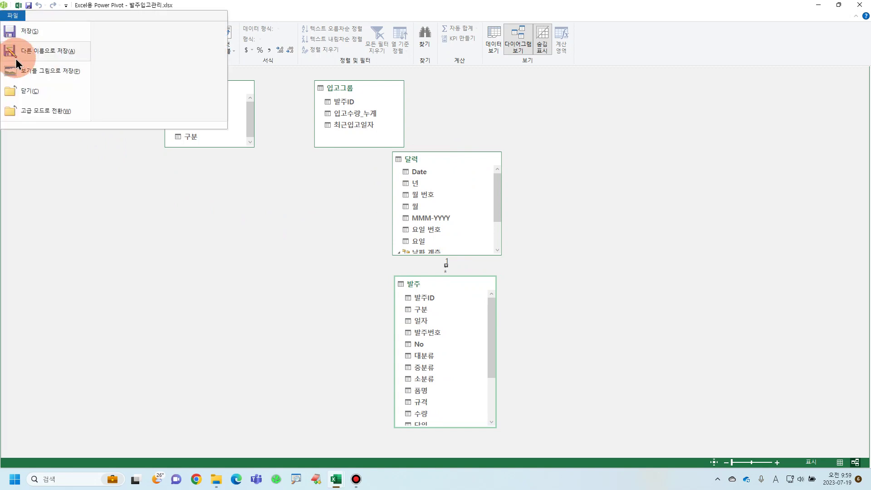
click(20, 86)
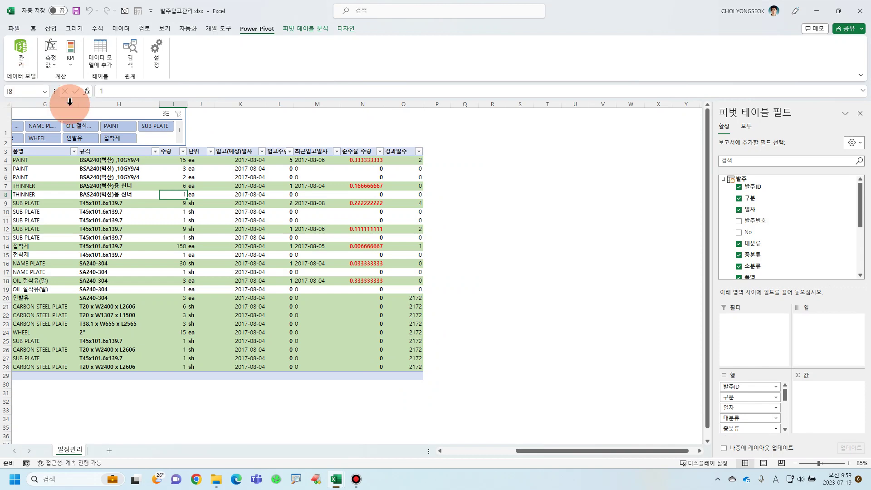
Step: Format the 준수율_수량 values in N4:N28 as percentages with 1 decimal place
click(370, 163)
drag(369, 164, 367, 365)
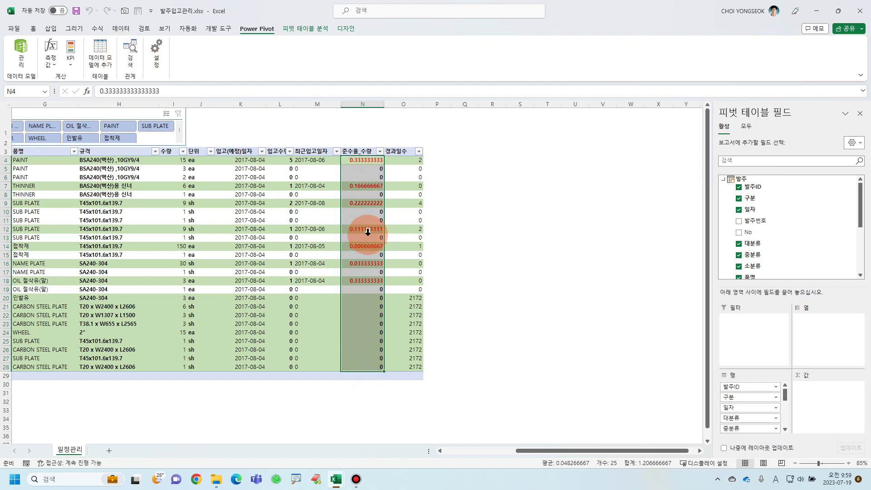
right_click(368, 203)
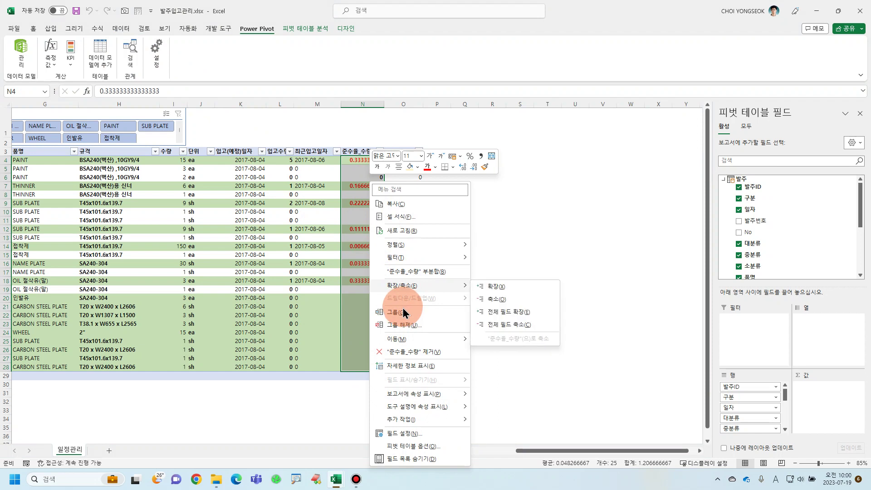
click(408, 217)
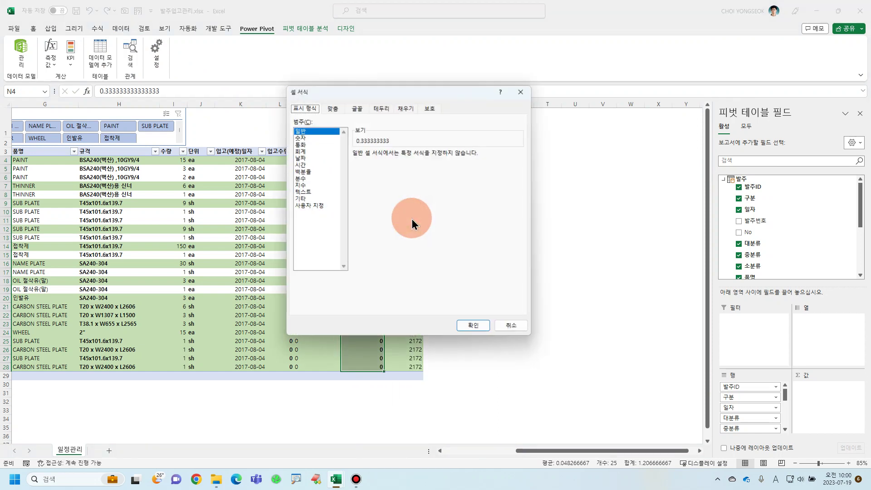
click(313, 172)
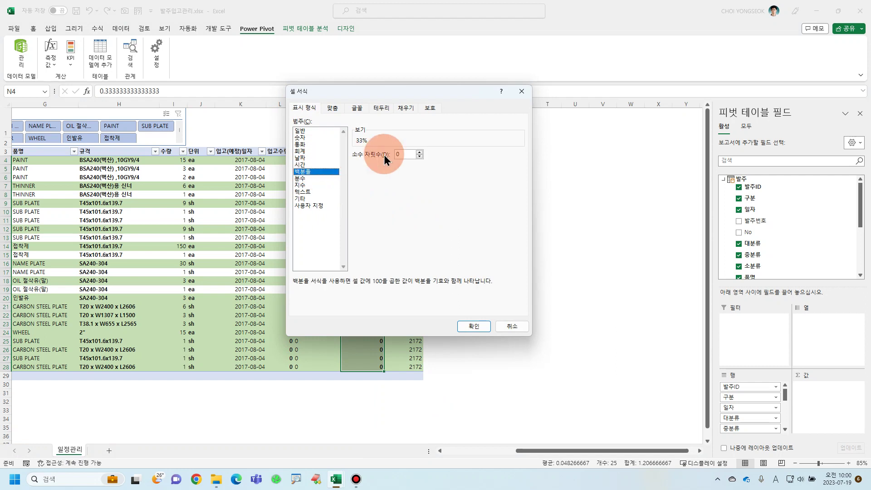
click(419, 157)
click(474, 327)
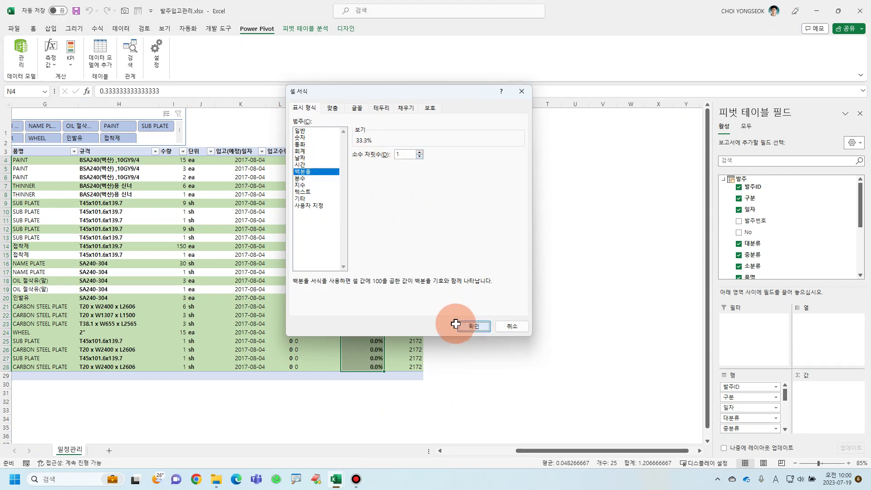
Step: Filter the 일정관리 report by 접착제 with the slicer and clear the filter again
click(388, 254)
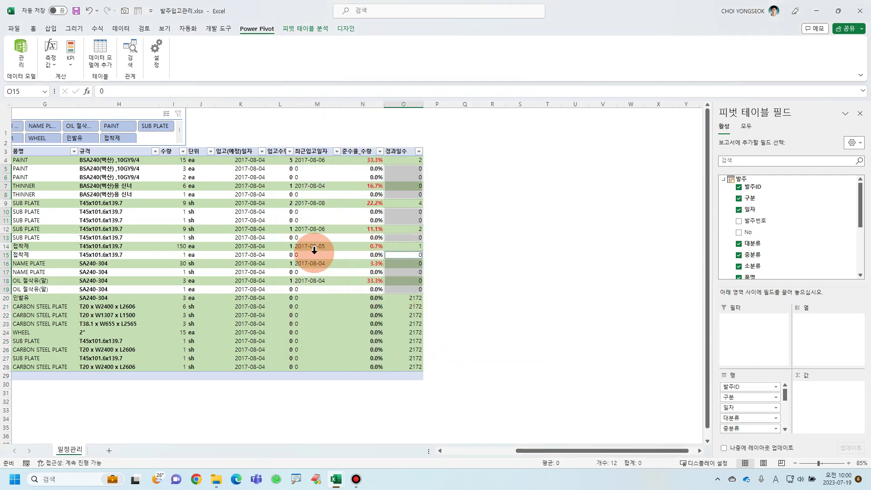
click(155, 129)
click(121, 137)
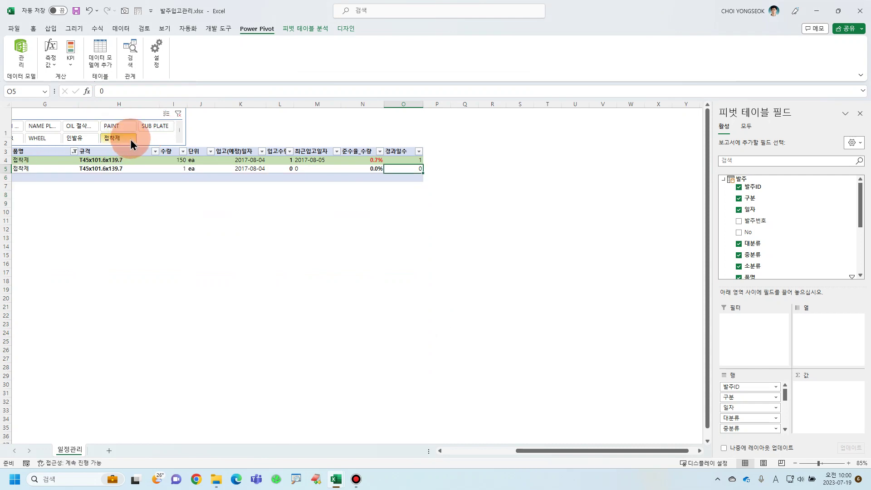
click(178, 114)
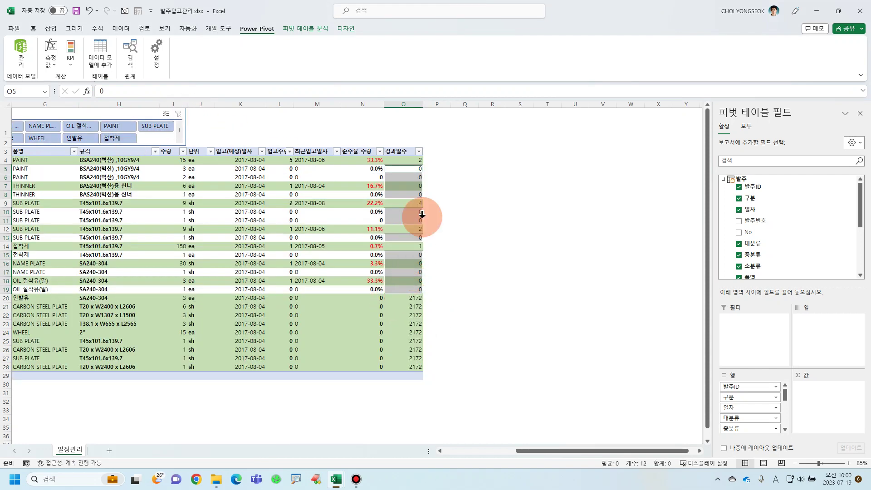
Step: Select cell P3 beside the 경과일수 header and add a new worksheet named 달력
click(454, 152)
click(437, 152)
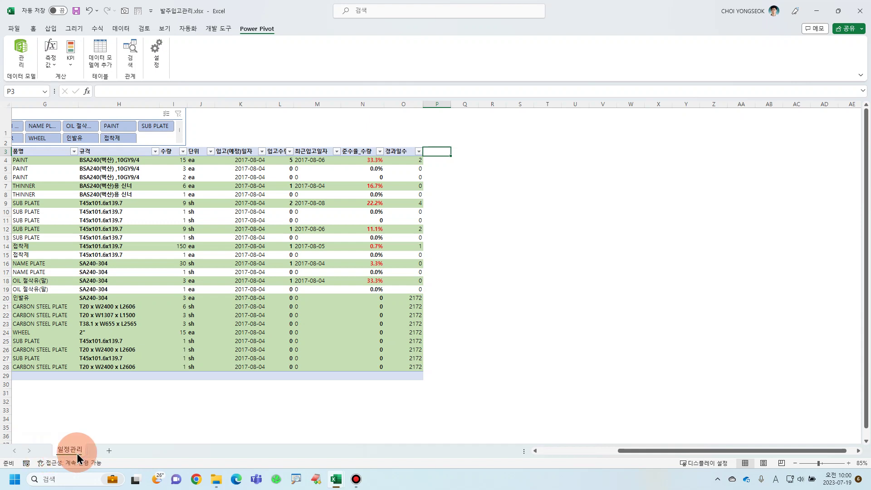
click(112, 452)
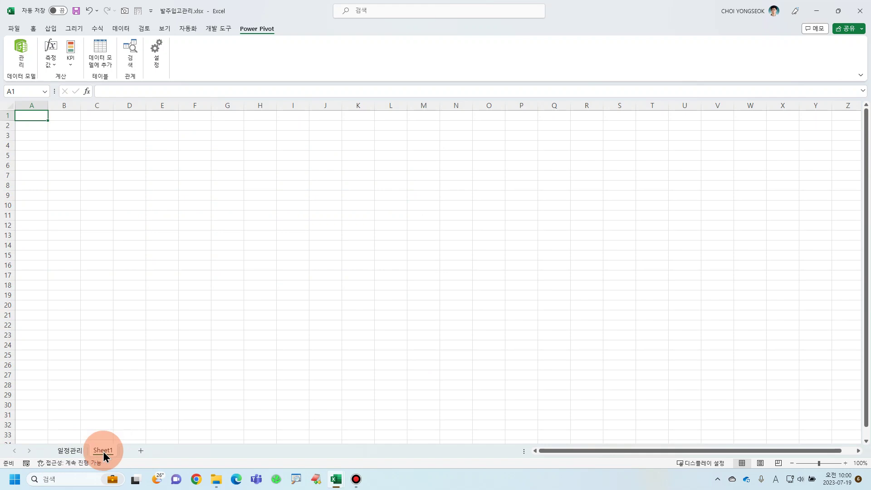
double_click(102, 450)
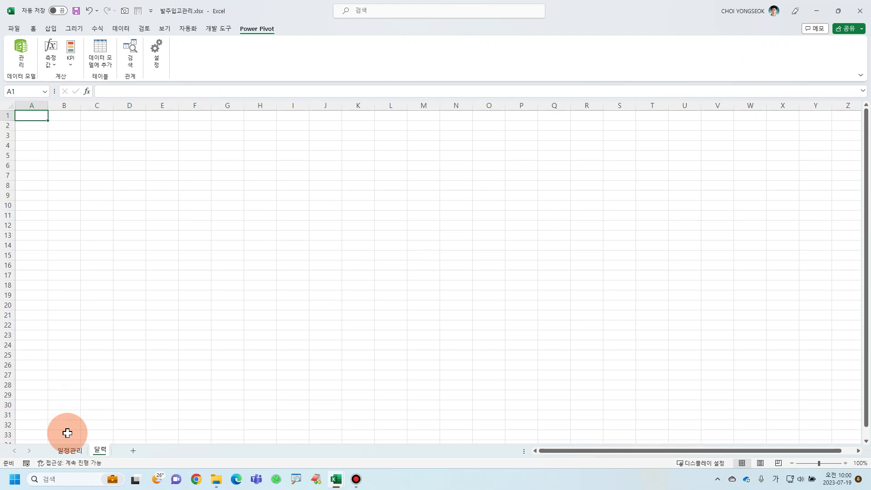
Step: Insert a pivot table from the workbook's data model at cell A1 of the 달력 sheet
click(49, 30)
click(25, 65)
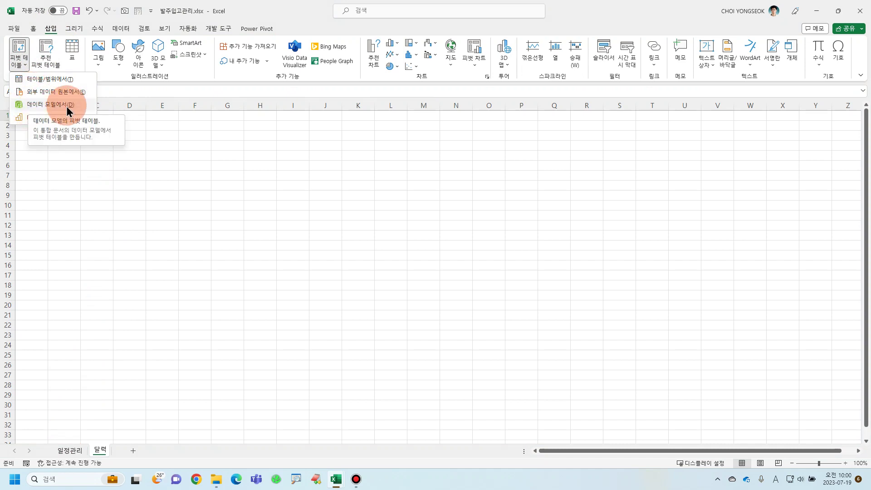
click(68, 105)
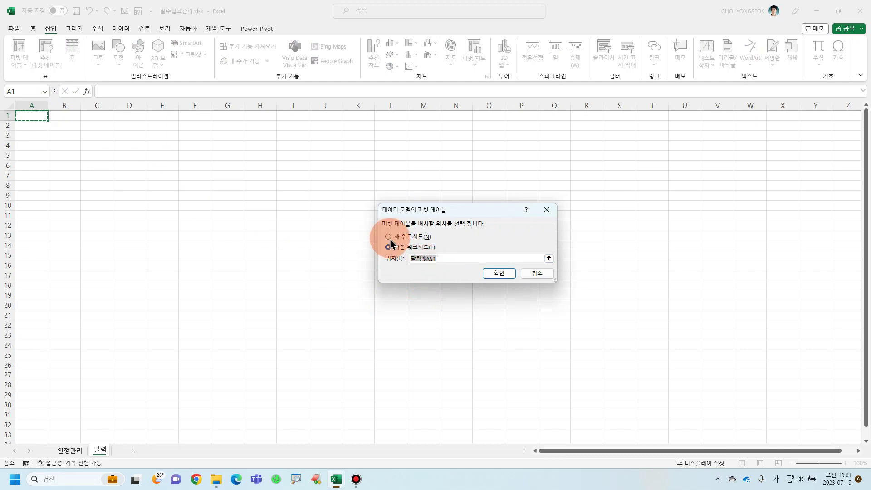
click(499, 274)
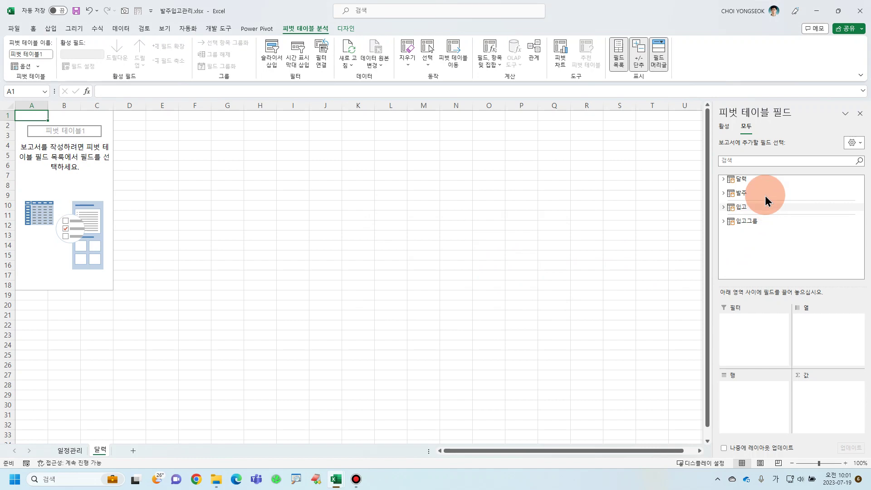
Step: Try 달력's 날짜 계층 hierarchy as the pivot rows, expand 2017 into months, and fit column A's width
click(724, 180)
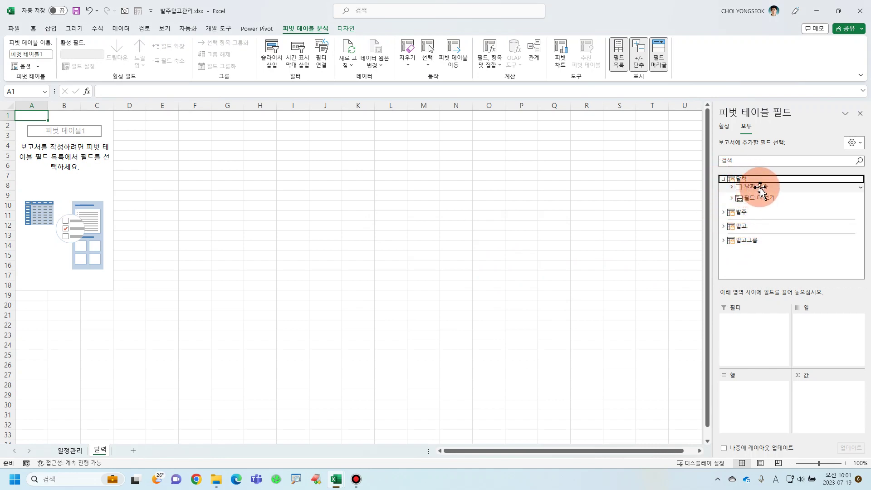
drag(762, 191, 764, 389)
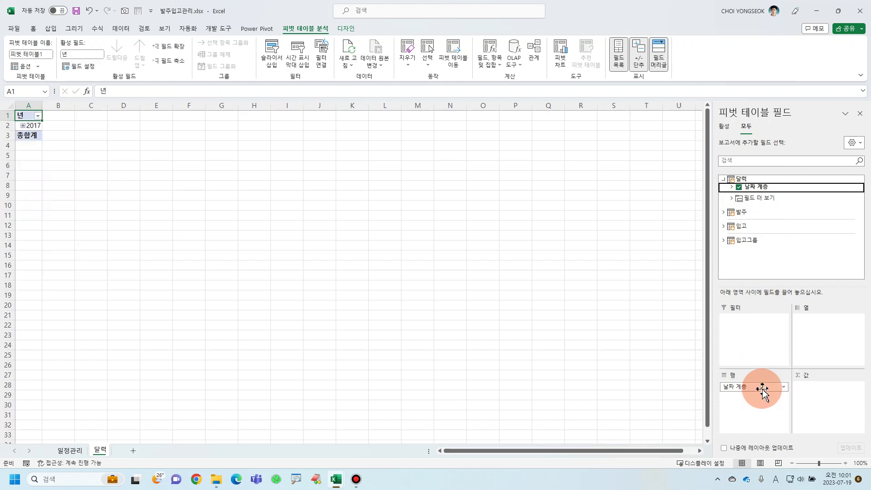
right_click(38, 128)
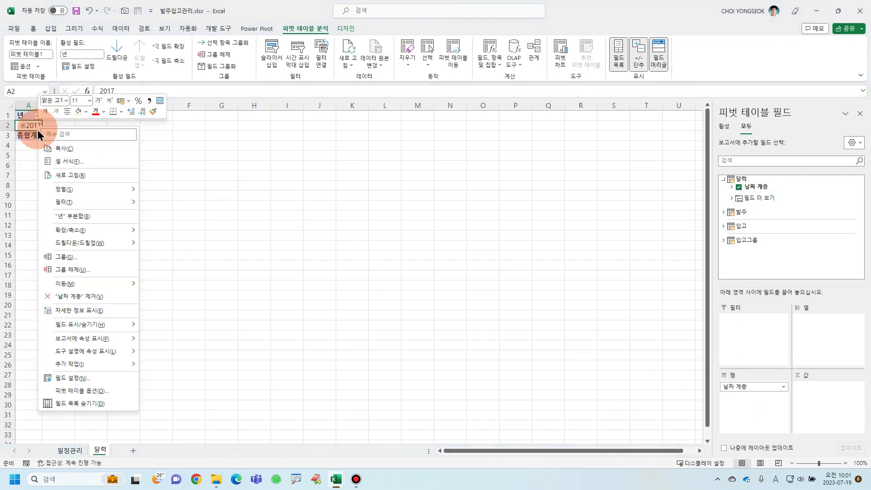
click(80, 271)
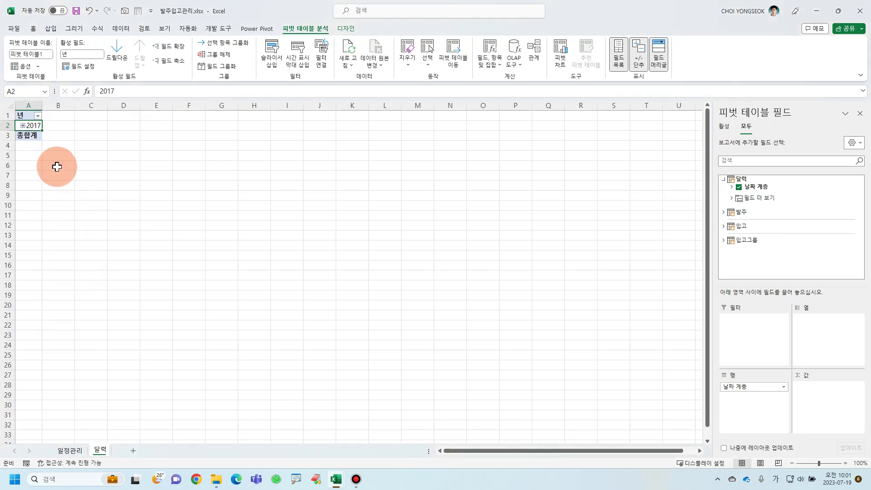
click(23, 125)
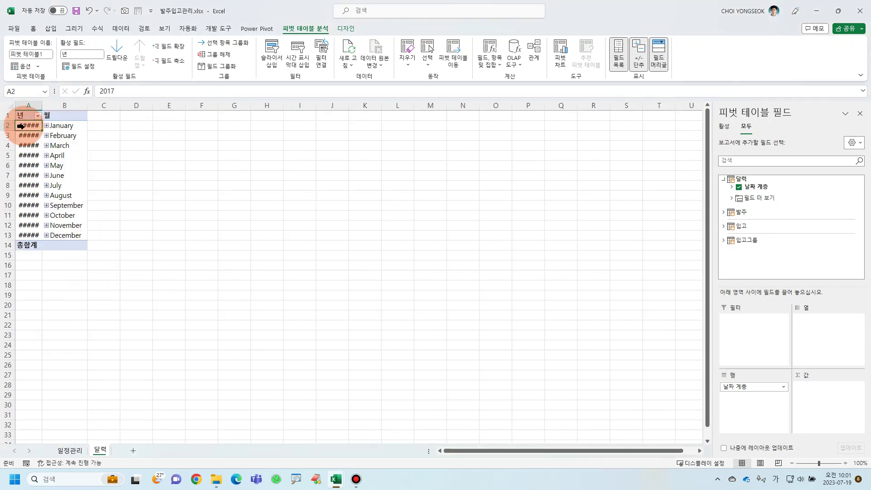
double_click(42, 102)
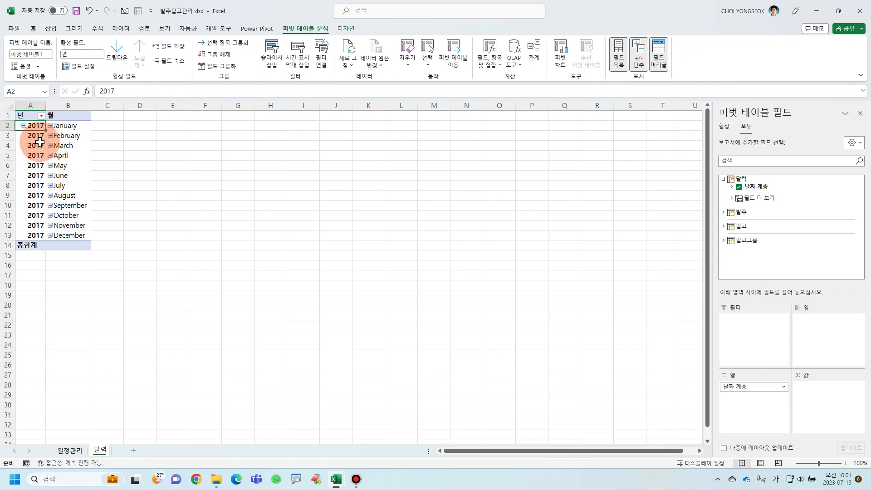
Step: Replace the 날짜 계층 hierarchy in the pivot rows with 달력's Date field, widen column A, and look through the dates
click(731, 198)
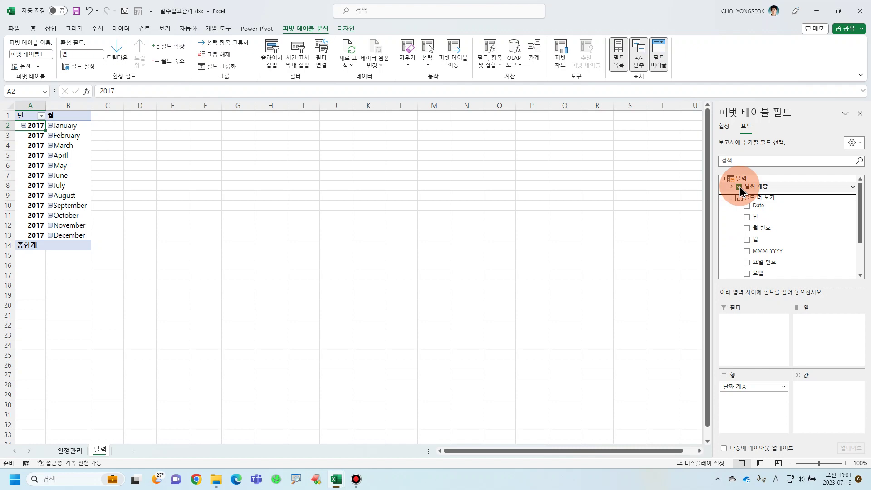
click(739, 188)
drag(738, 195, 764, 410)
drag(55, 103, 70, 102)
scroll(64, 335, down, 3)
scroll(64, 337, up, 3)
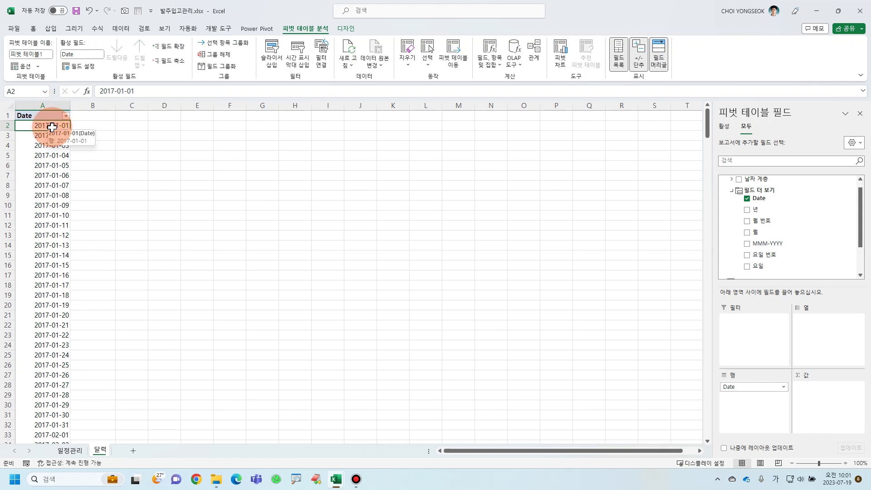
scroll(61, 289, down, 11)
scroll(61, 289, down, 14)
scroll(61, 289, down, 6)
Step: Link cell P3 of the 일정관리 sheet to the first date in 달력 with the formula =달력!A2
click(70, 450)
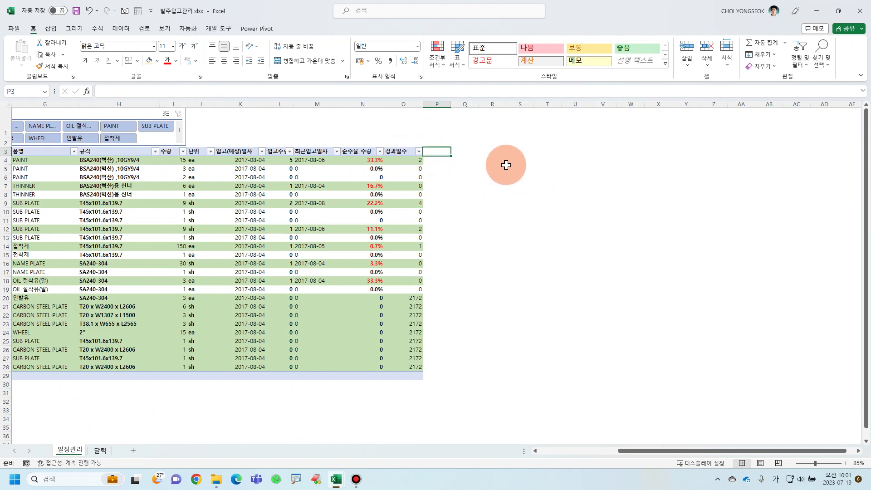
text(=)
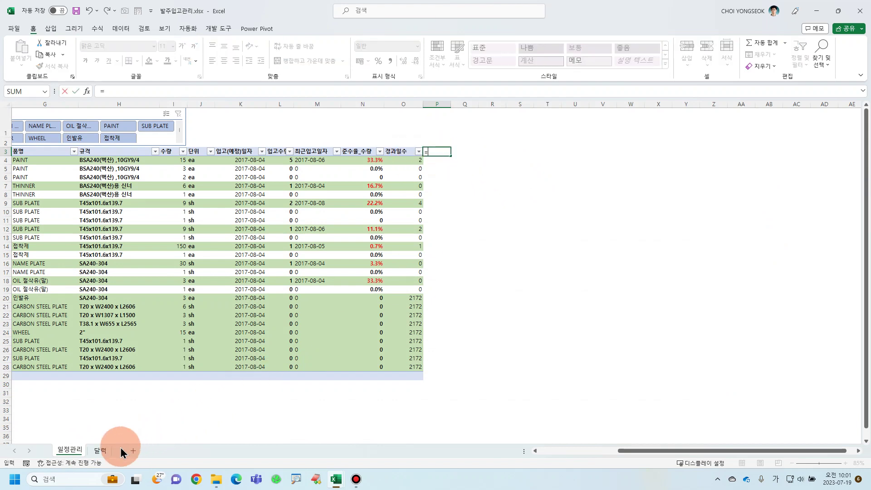
click(99, 451)
scroll(82, 180, up, 18)
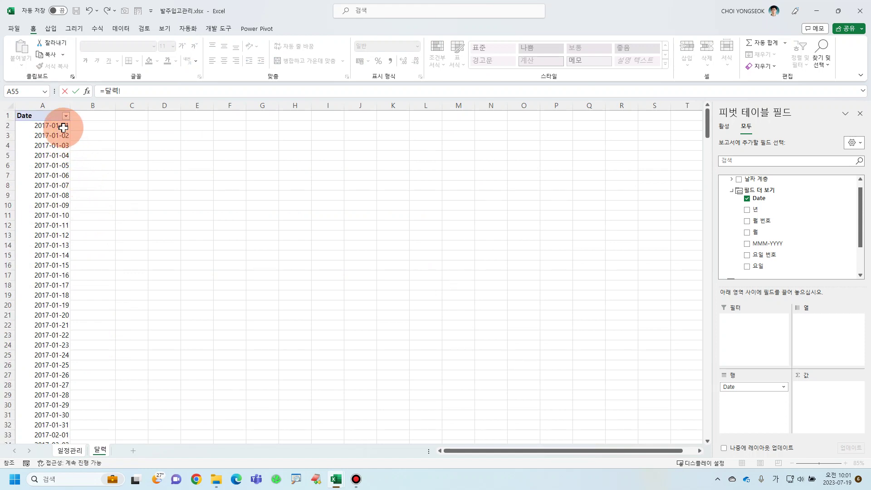
click(63, 128)
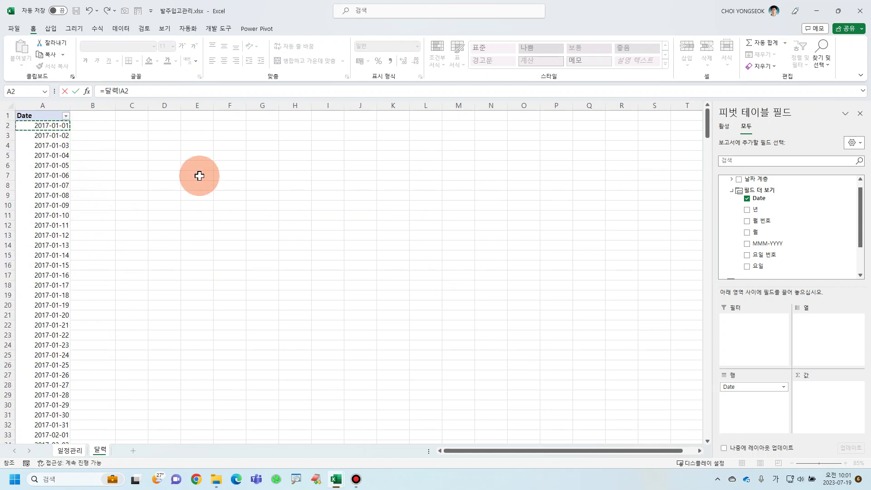
key(Return)
click(450, 151)
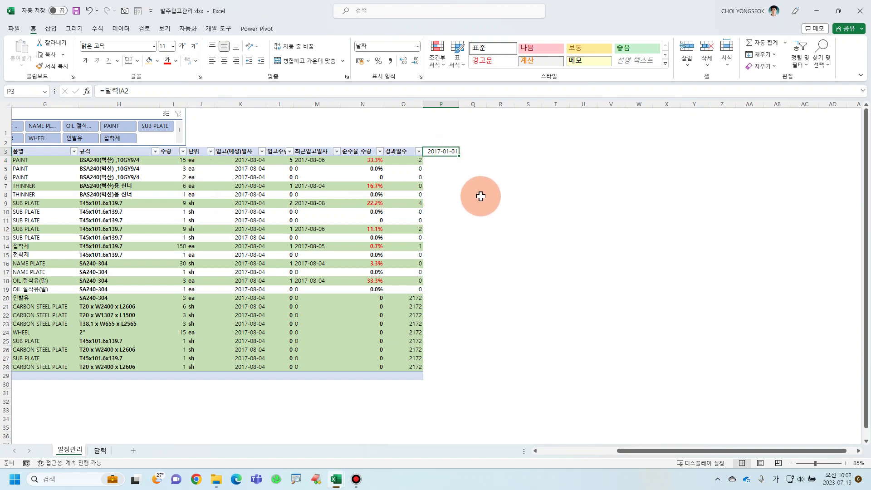
Step: Enter =P3+1 in cell Q3 and fill the formula across row 3 to column BG
click(479, 151)
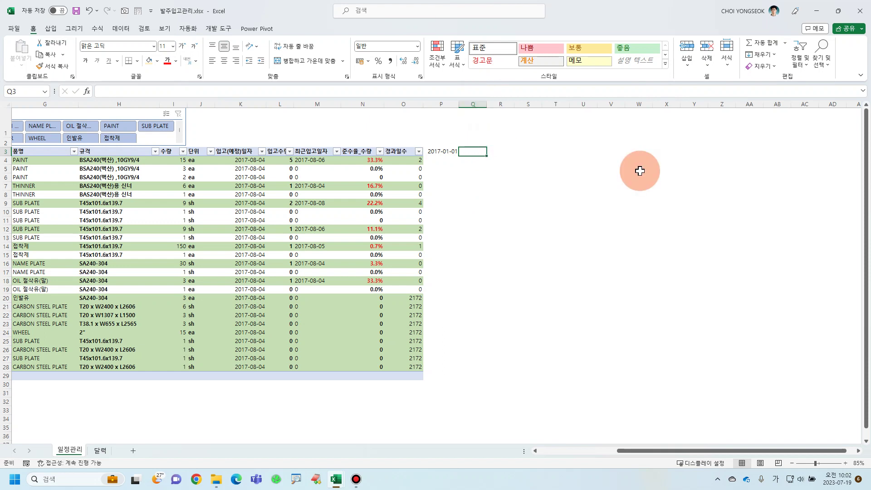
text(=)
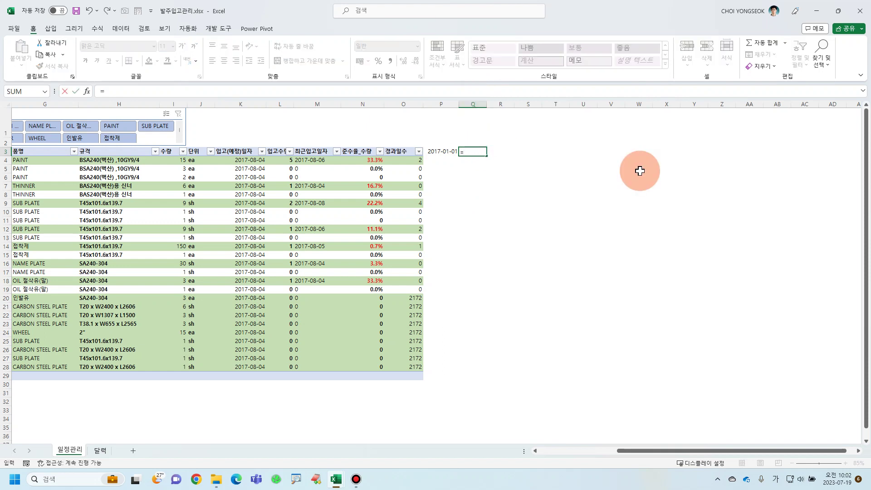
text(p3+1)
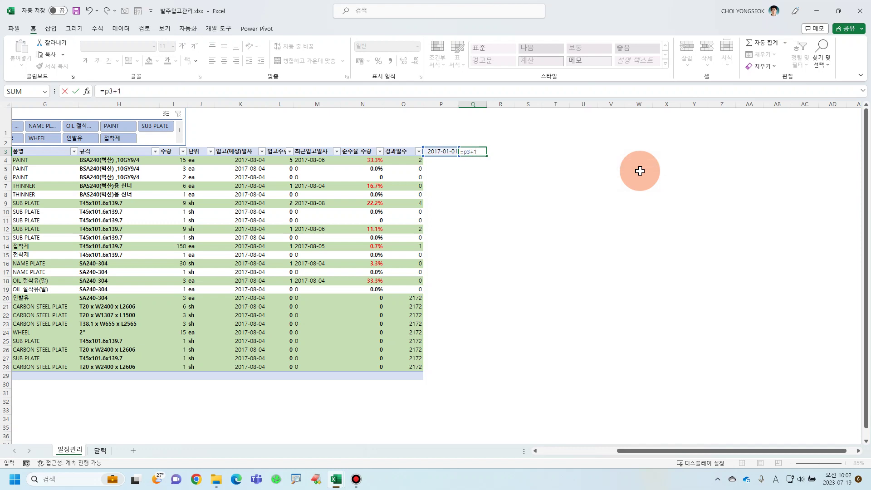
key(Return)
click(490, 153)
drag(498, 157, 772, 159)
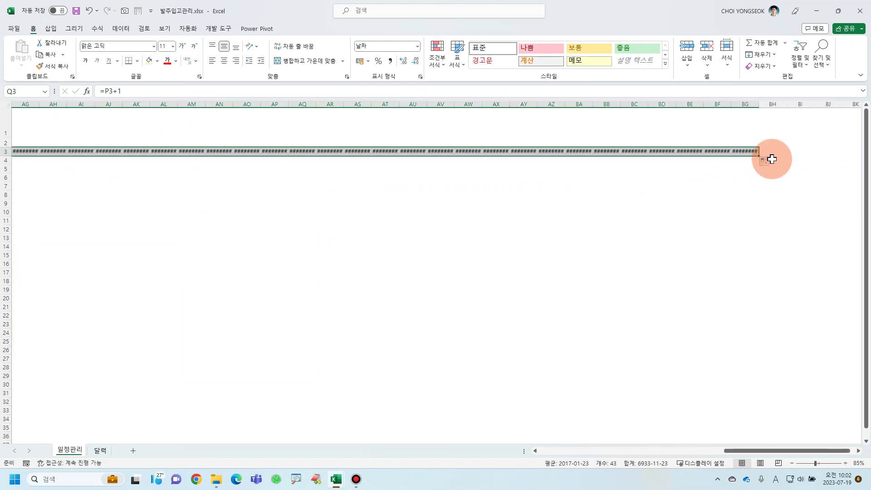
Step: Format the date cells Q3:BG3 so their text shrinks to fit the cell (셀에 맞춤)
right_click(731, 152)
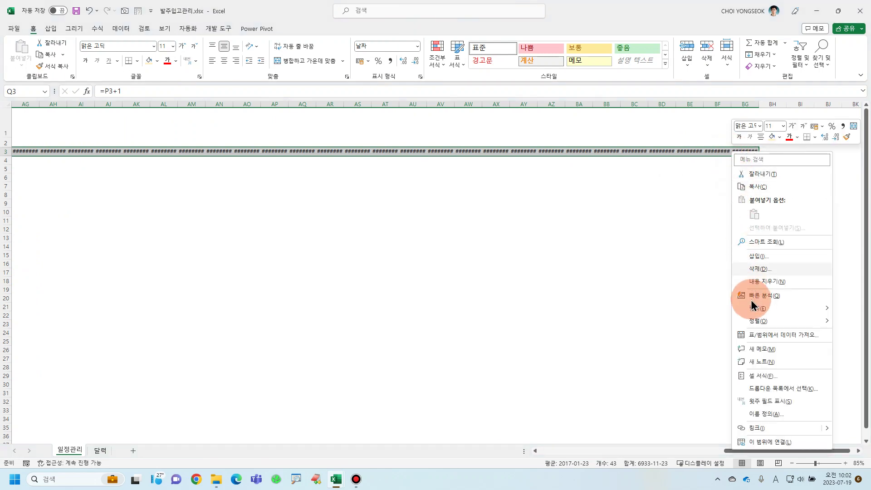
click(764, 377)
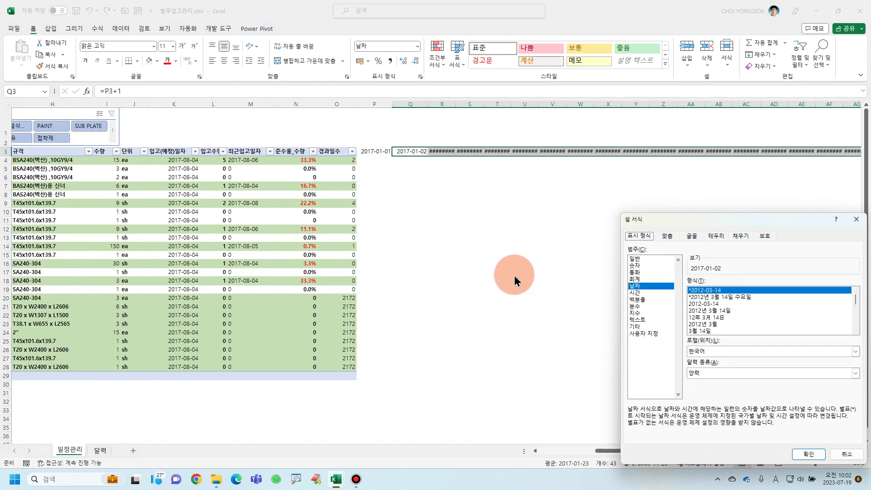
click(668, 236)
click(666, 338)
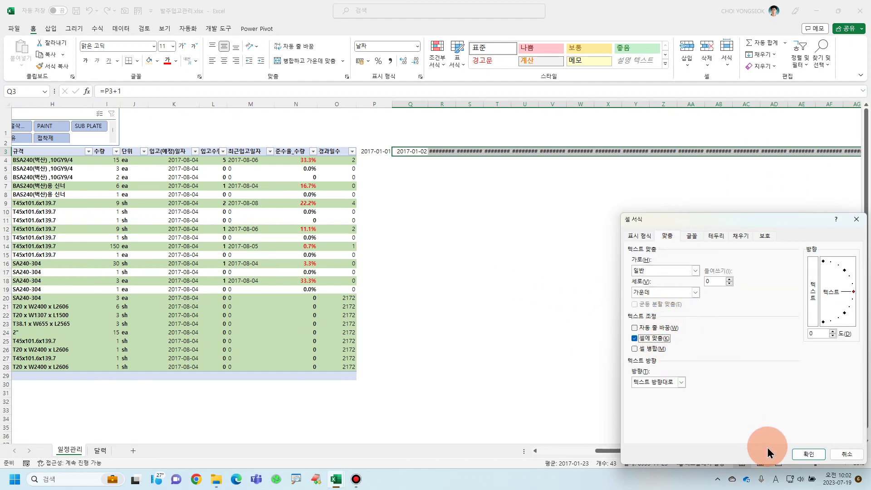
click(804, 454)
Step: Delete columns AU through BJ to drop the dates from 2017-02-01 onward
drag(700, 451, 852, 453)
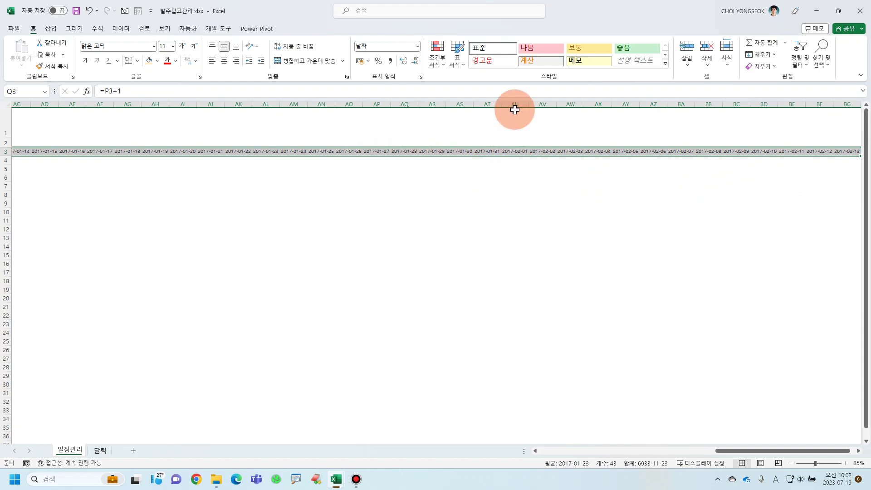
drag(515, 103, 823, 127)
right_click(699, 105)
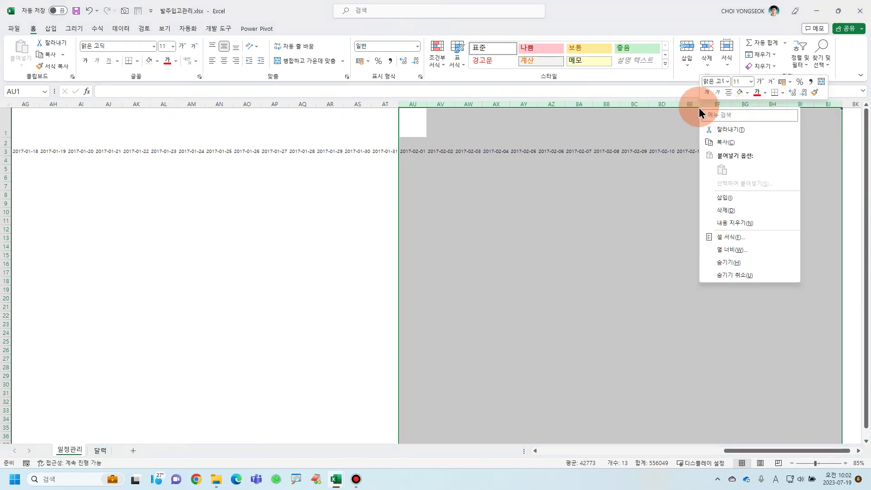
click(725, 212)
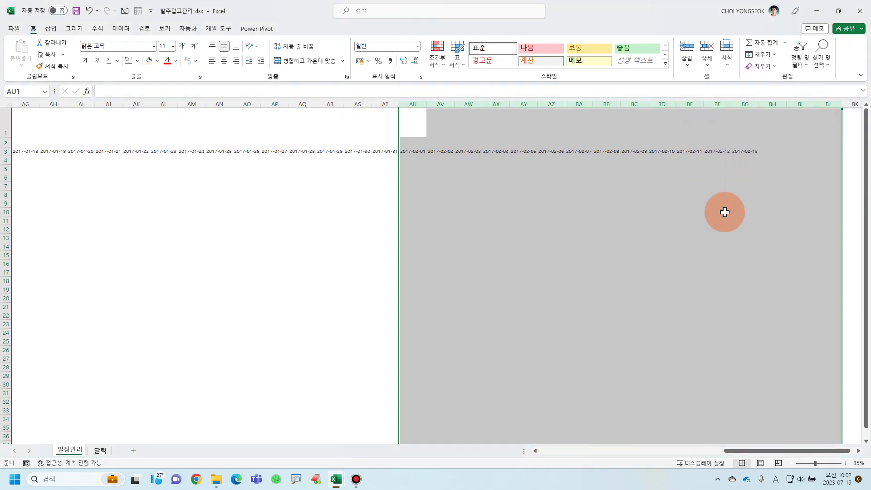
Step: Apply a light blue fill to the date header cells P3:AT3
drag(756, 451, 723, 451)
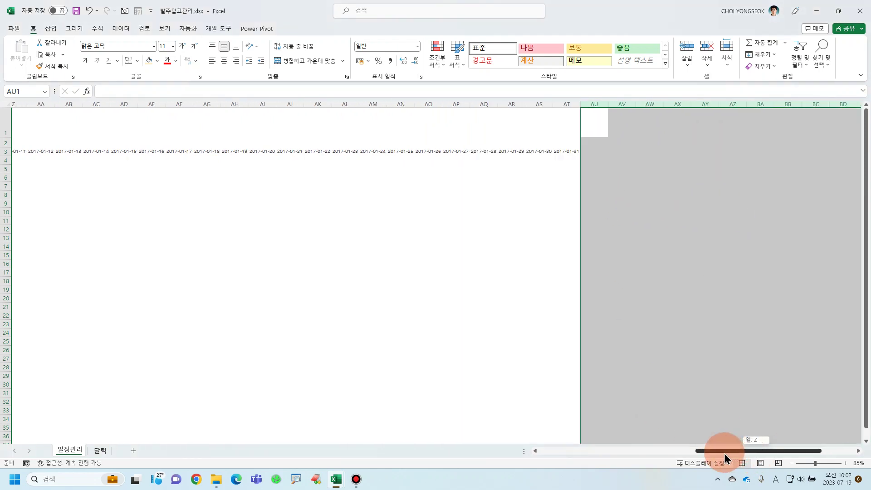
click(709, 151)
drag(710, 152, 290, 155)
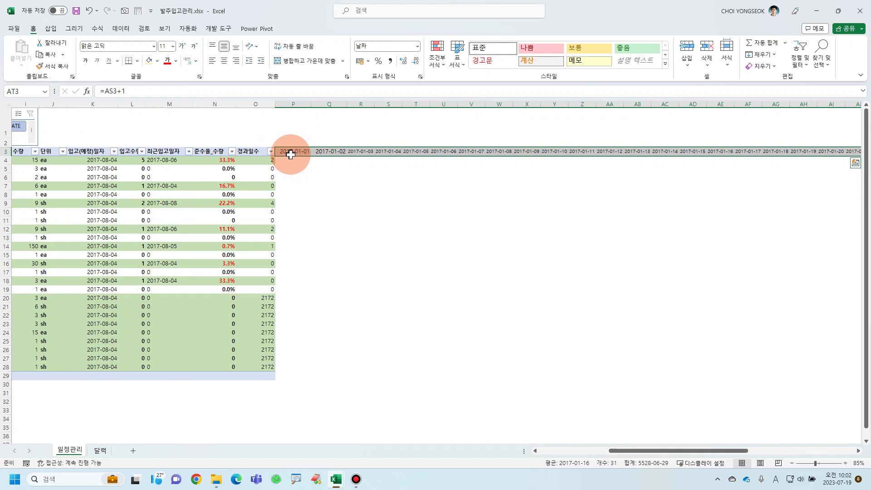
click(158, 61)
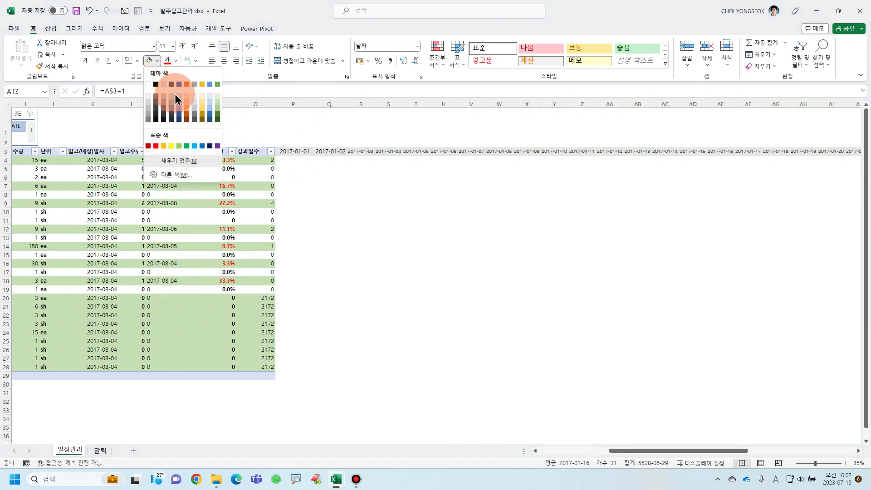
click(208, 101)
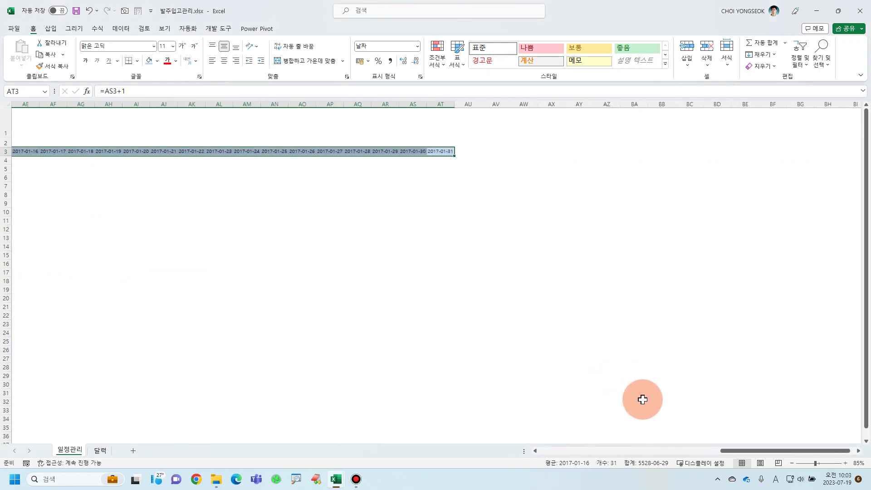
click(689, 427)
drag(767, 455, 528, 454)
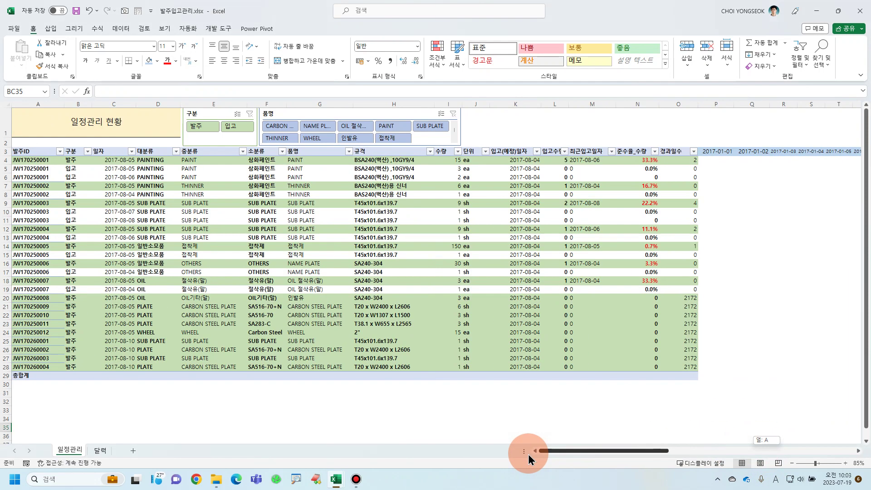
drag(714, 150, 823, 151)
drag(842, 152, 851, 159)
click(799, 236)
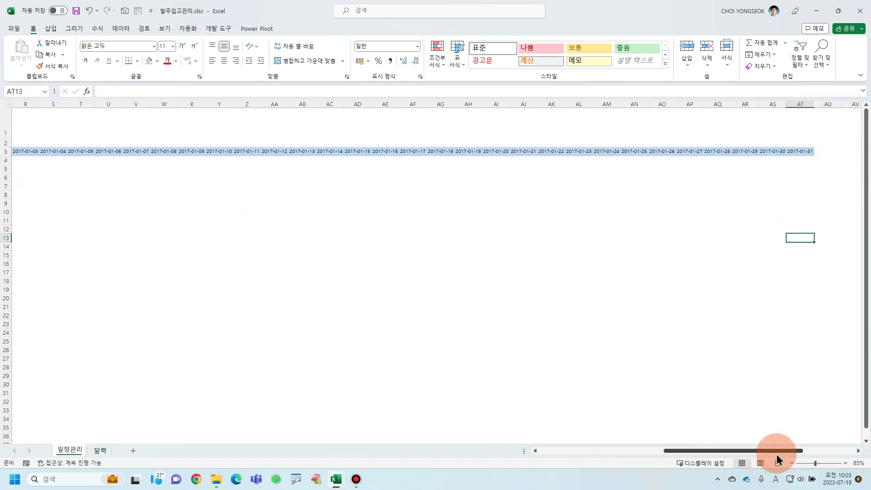
drag(778, 451, 638, 459)
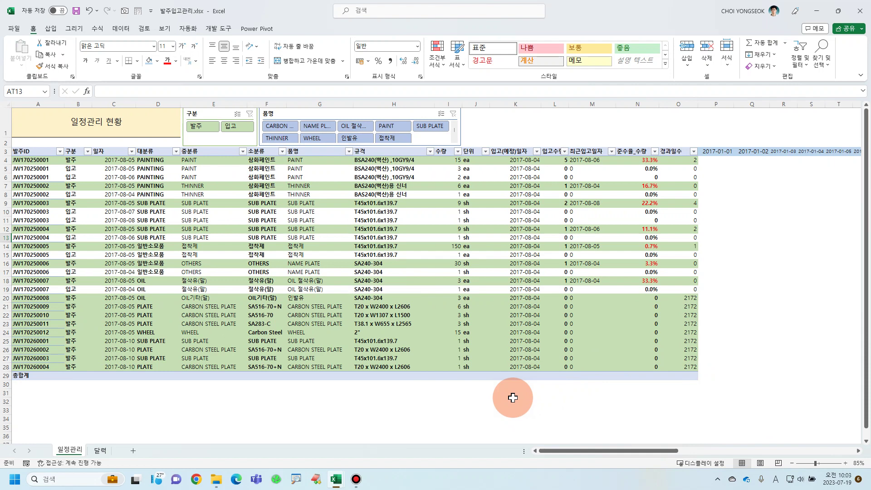
Step: Insert 년 and 월 slicers from the 날짜 계층 hierarchy for the pivot table on the 달력 sheet
click(97, 449)
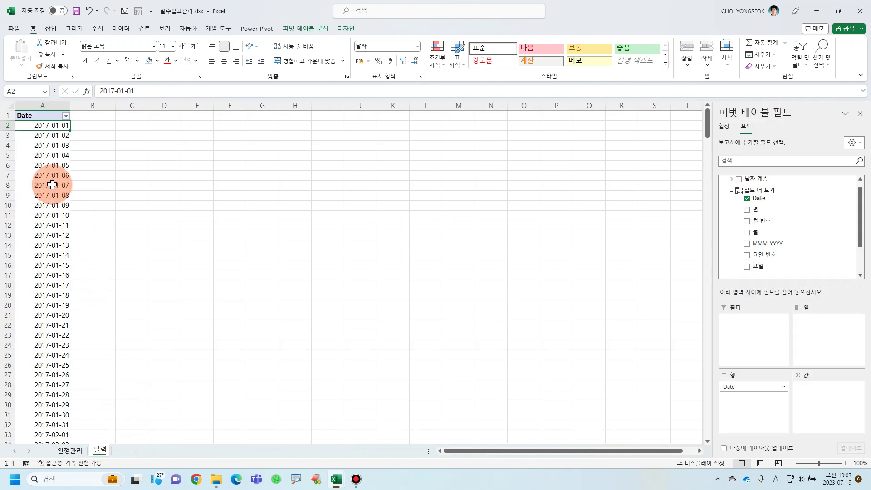
click(41, 157)
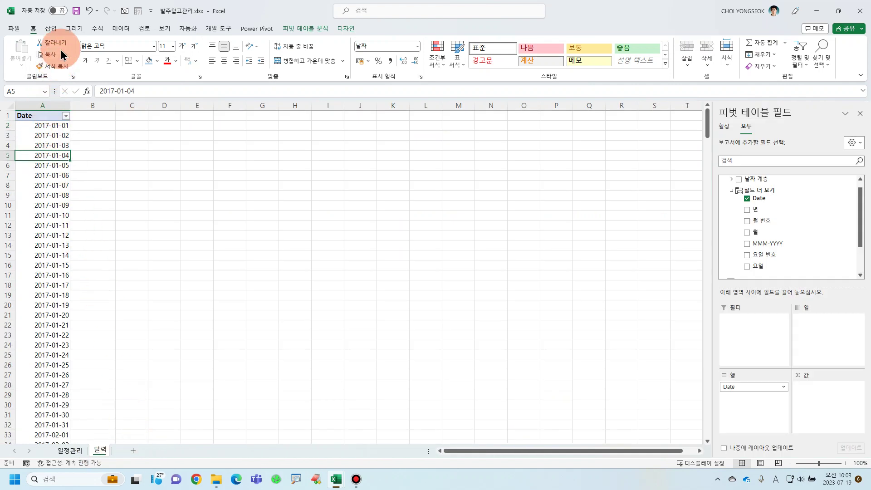
click(302, 30)
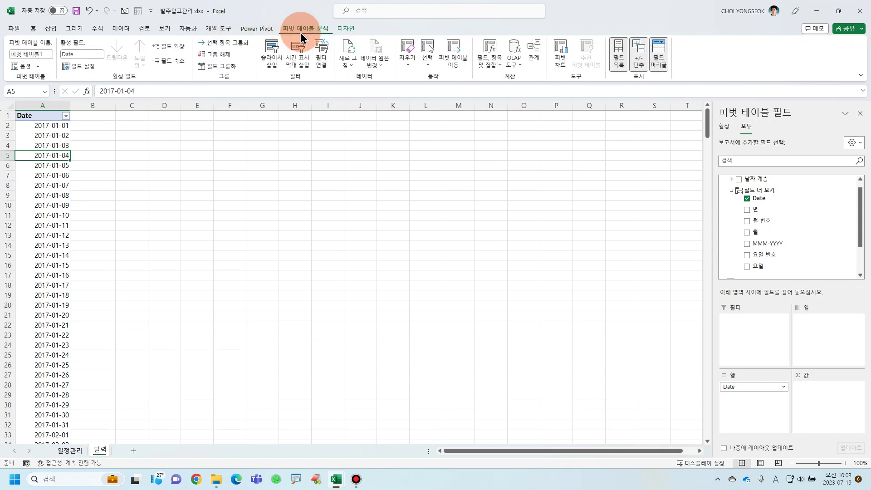
click(276, 59)
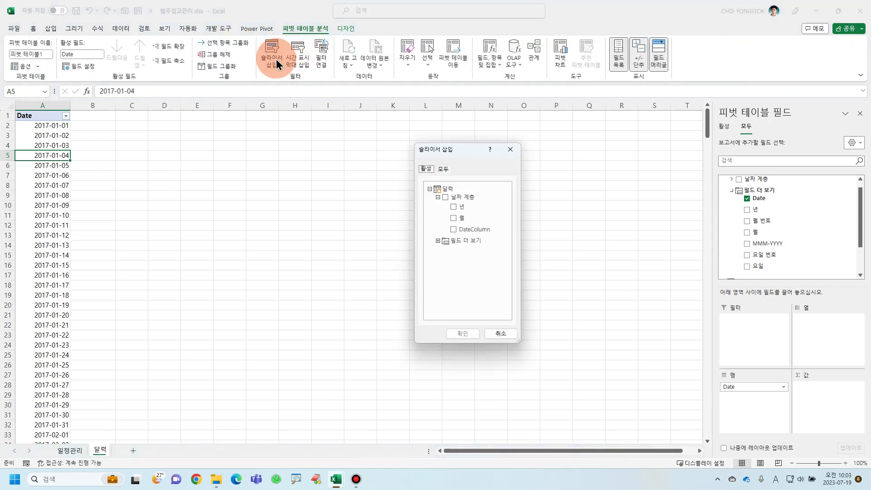
click(451, 209)
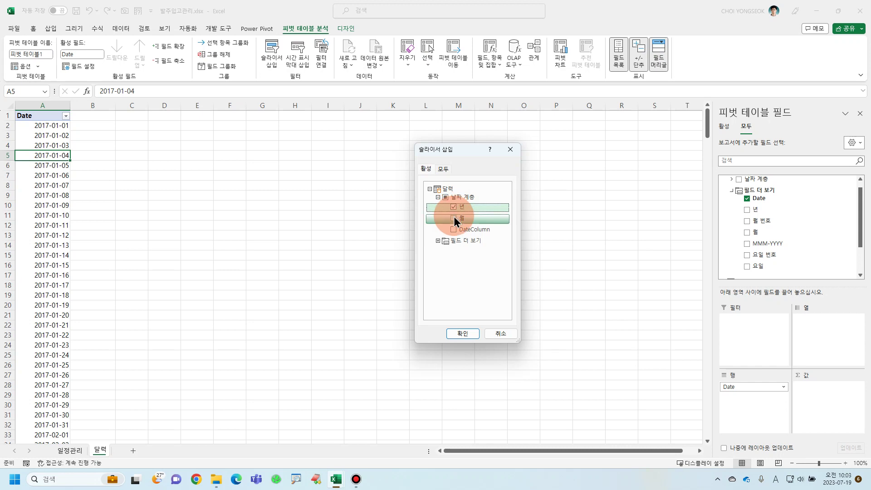
click(455, 219)
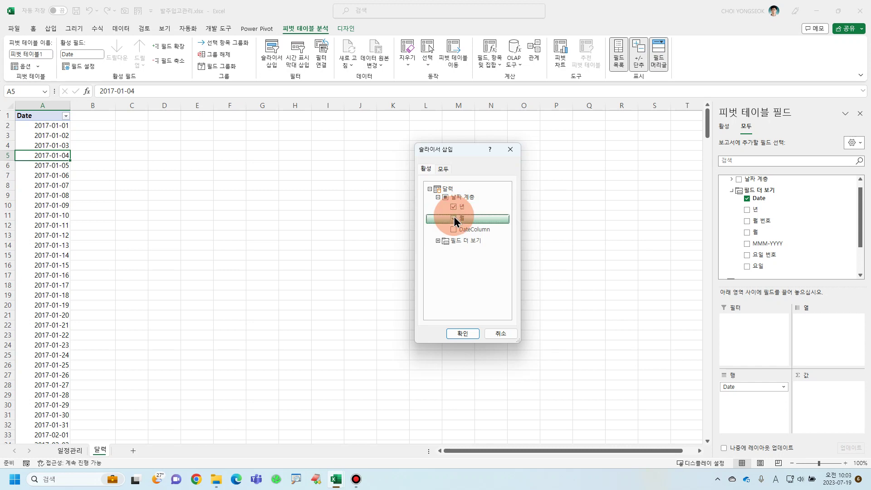
click(463, 334)
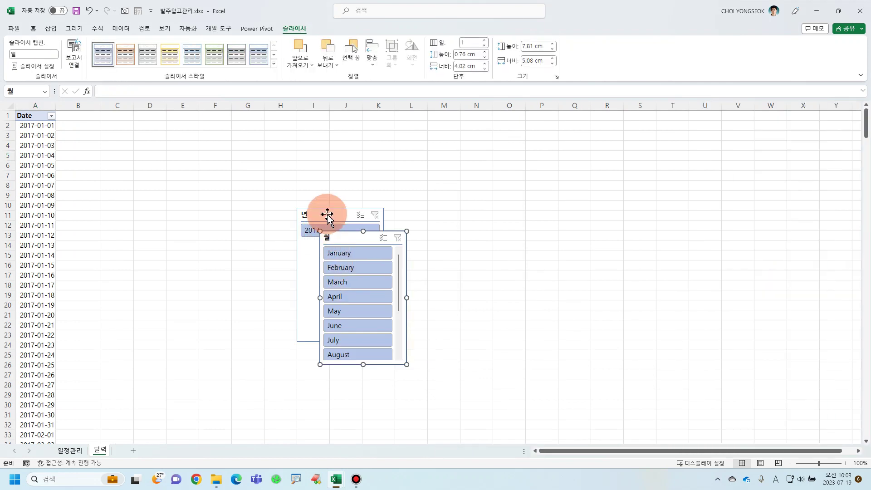
Step: Move both the 년 and 월 slicers from the 달력 sheet to cell K1 of the 일정관리 sheet
ctrl+click(329, 217)
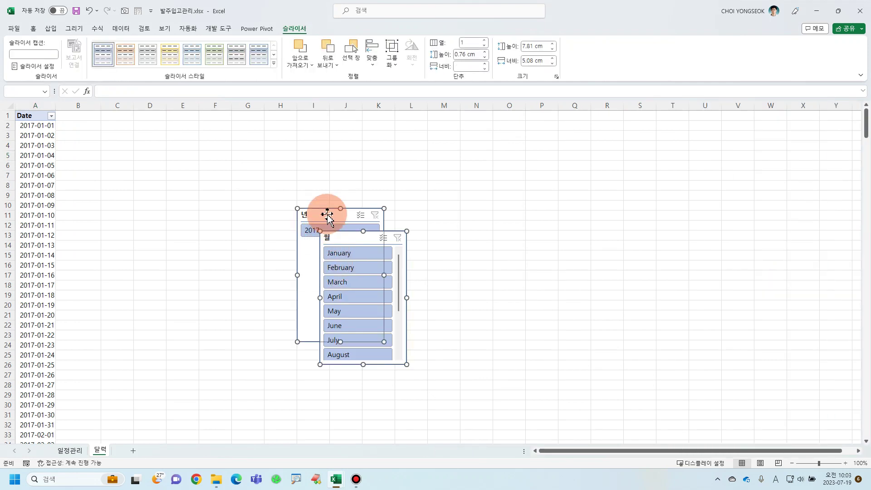
key(Delete)
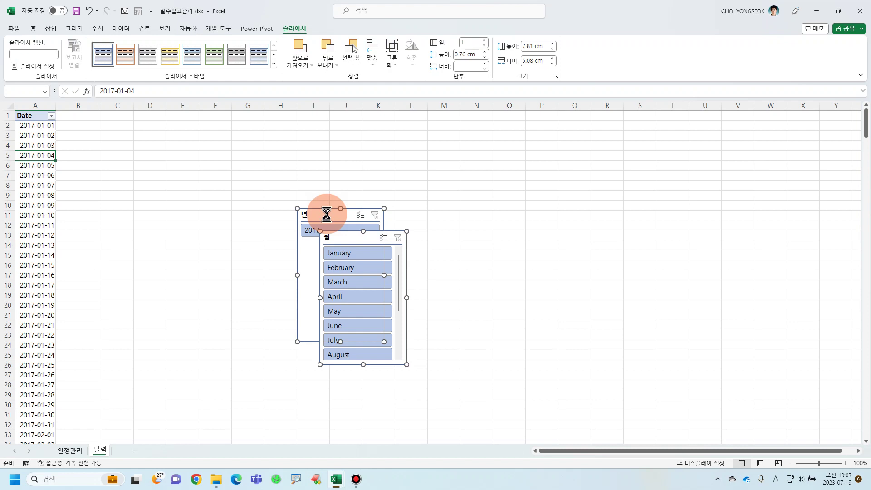
click(69, 450)
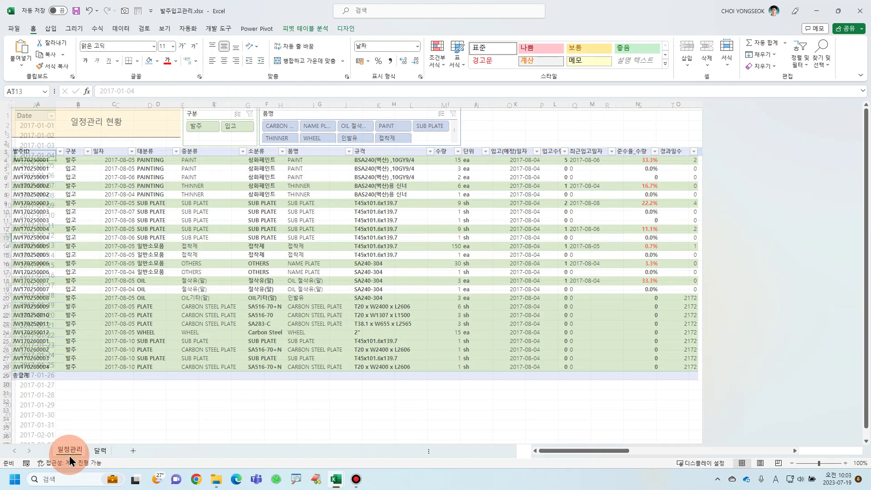
click(512, 129)
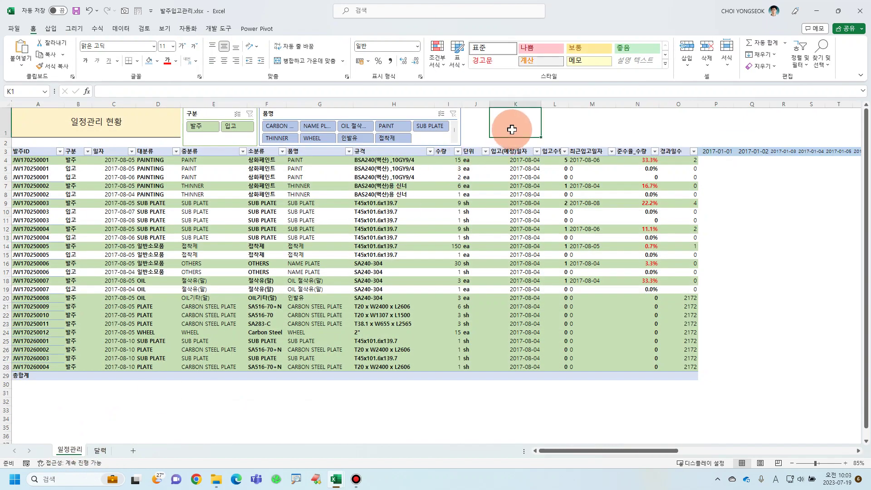
key(ctrl+v)
Step: Place the 년 slicer beside the 품명 slicer, shorten it to the title row's height, and position the 월 slicer next to it
click(636, 123)
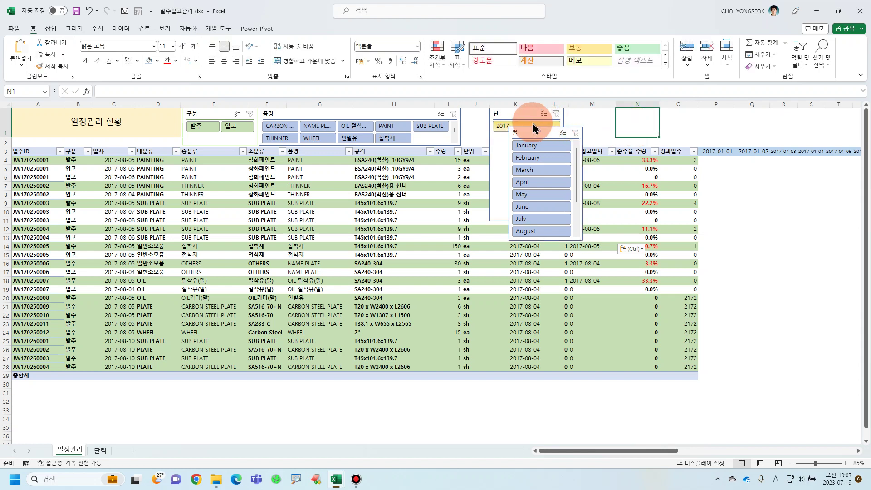
drag(519, 114, 490, 116)
drag(499, 221, 498, 144)
click(546, 133)
drag(546, 132, 576, 113)
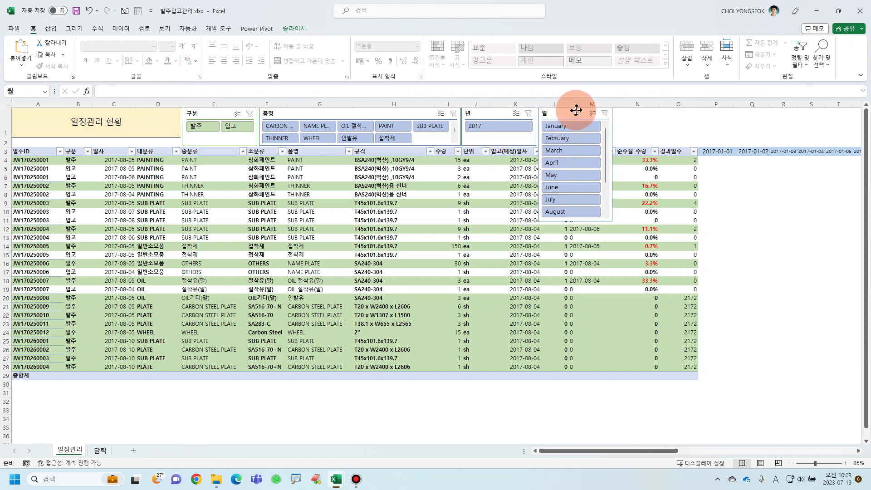
Step: Resize the 월 slicer to about 2.58 cm high by 16.98 cm wide and arrange its month buttons in 6 columns
drag(575, 220, 709, 122)
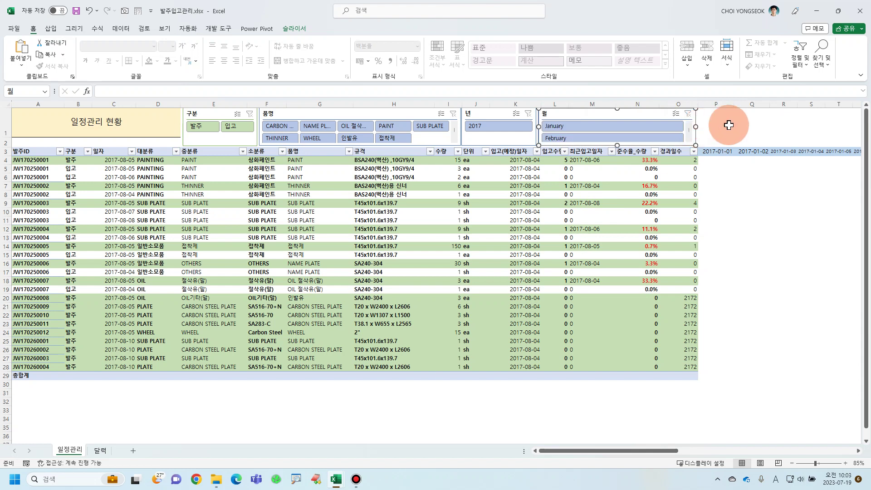
click(304, 30)
click(484, 41)
click(487, 43)
click(486, 43)
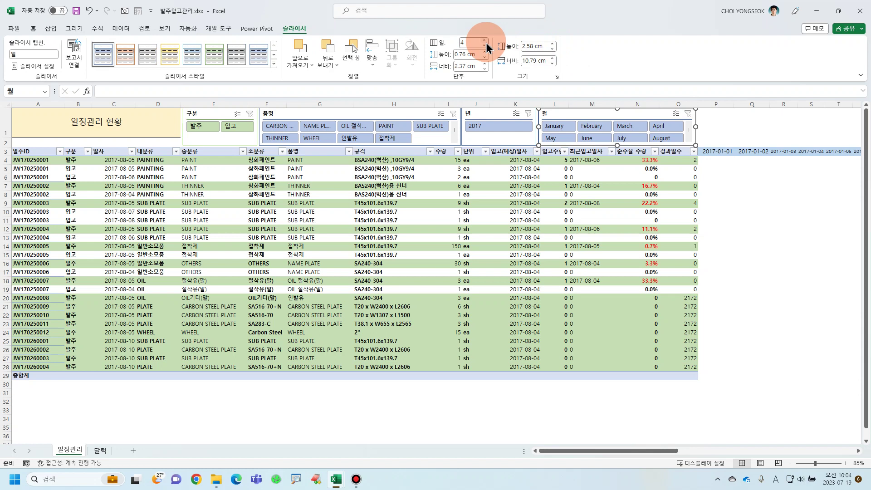
click(487, 43)
click(486, 44)
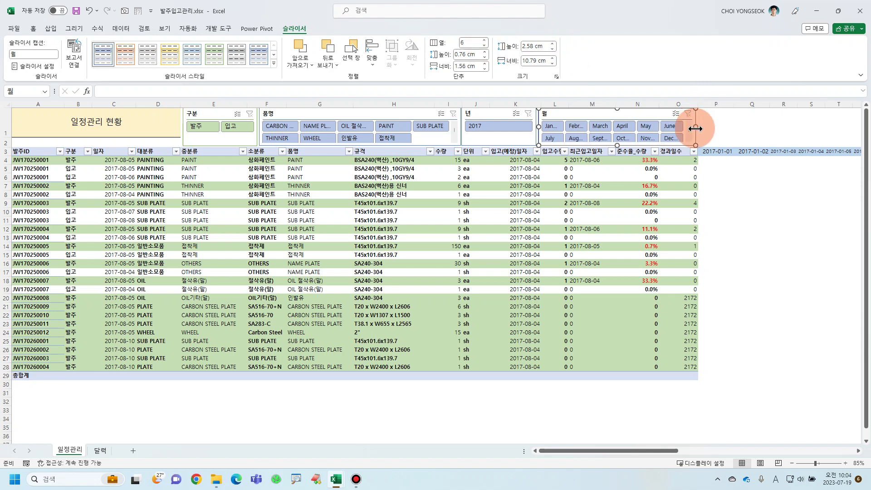
drag(716, 129, 785, 129)
Step: Filter the date header row to February, March and April in turn with the 월 slicer, leaving April selected
click(599, 126)
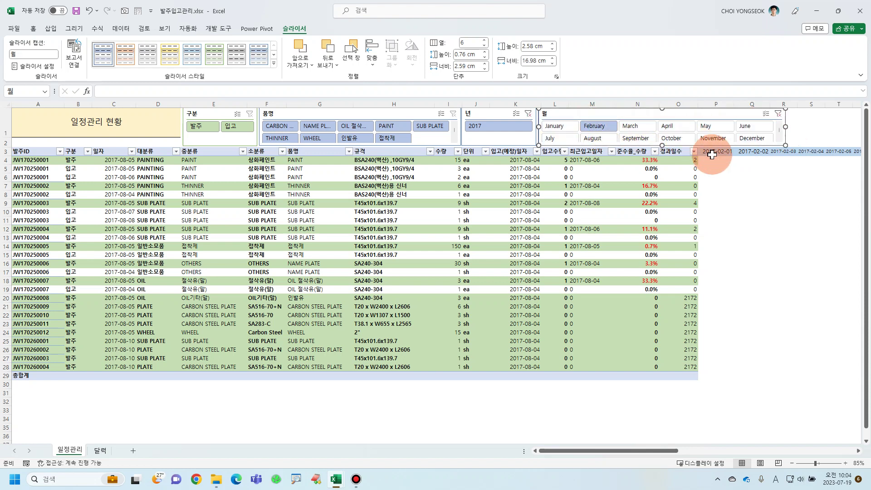
click(636, 127)
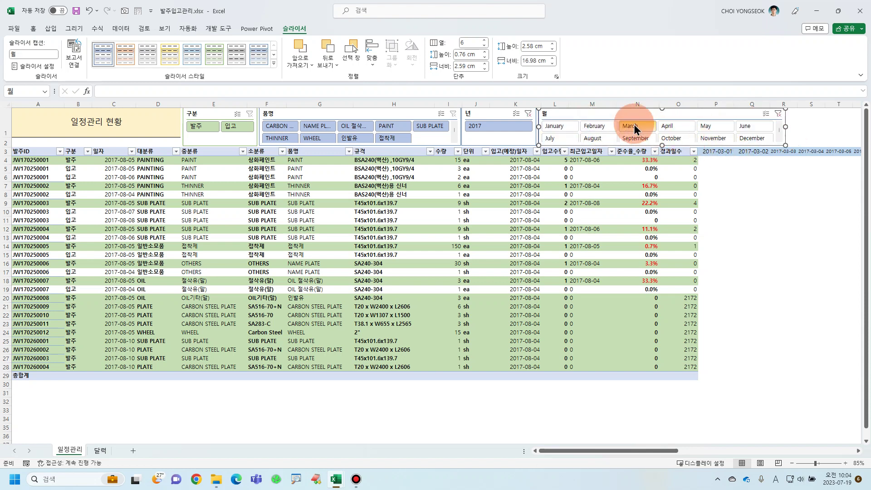
click(677, 128)
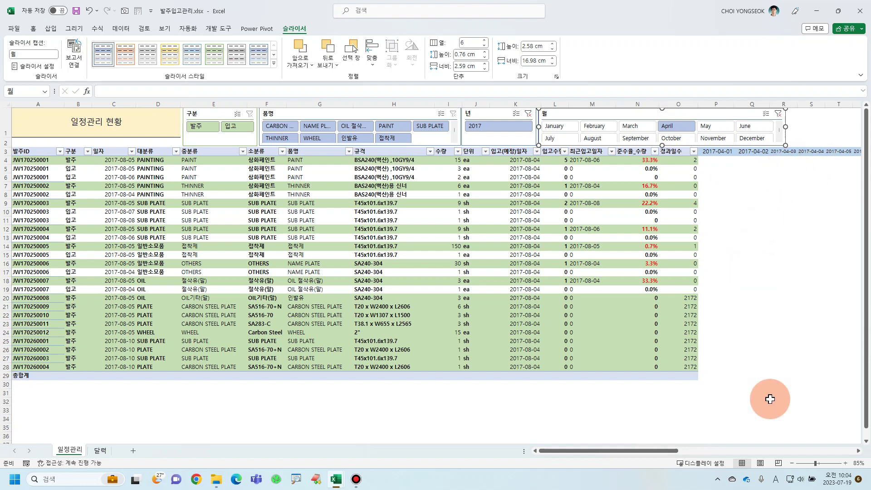
Step: Select the calendar range P3:AT200 on the 일정관리 sheet and open the conditional formatting options for it
drag(668, 451, 740, 454)
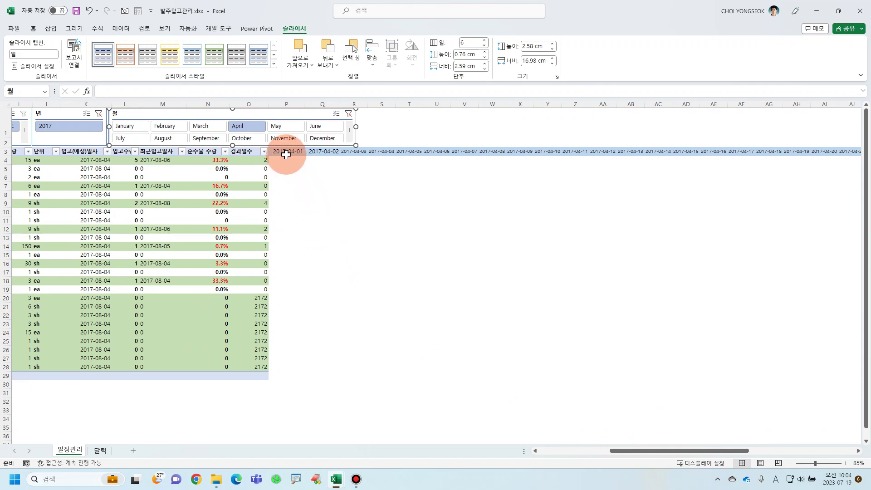
drag(286, 154, 811, 371)
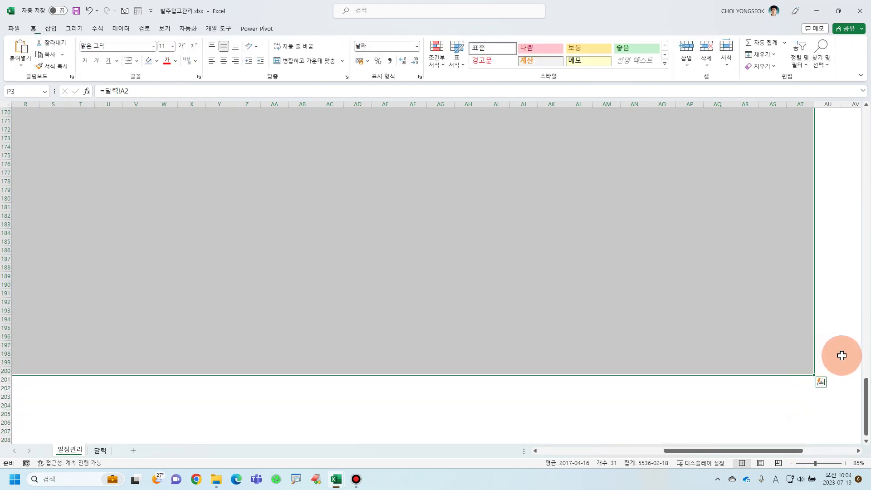
drag(865, 411, 865, 111)
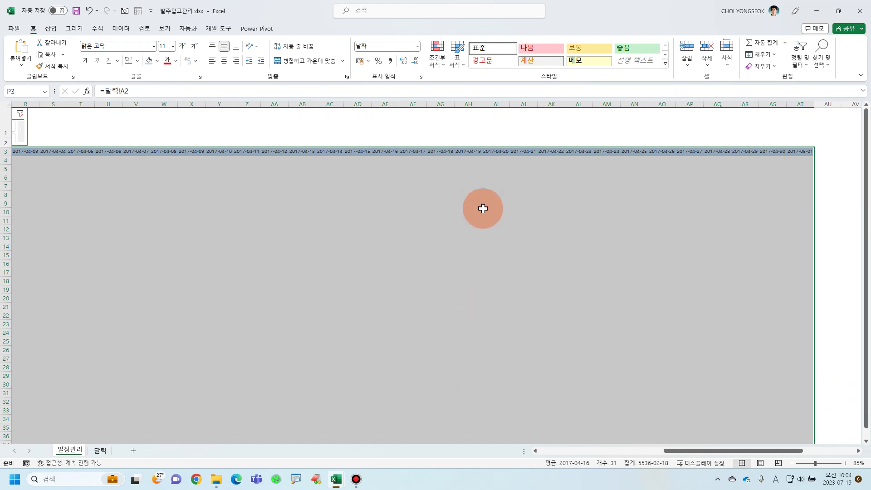
drag(697, 450, 615, 458)
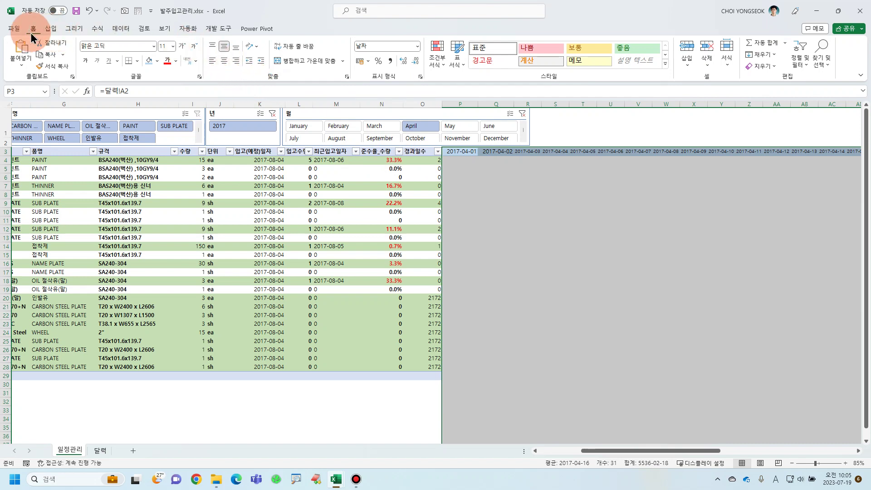
click(433, 66)
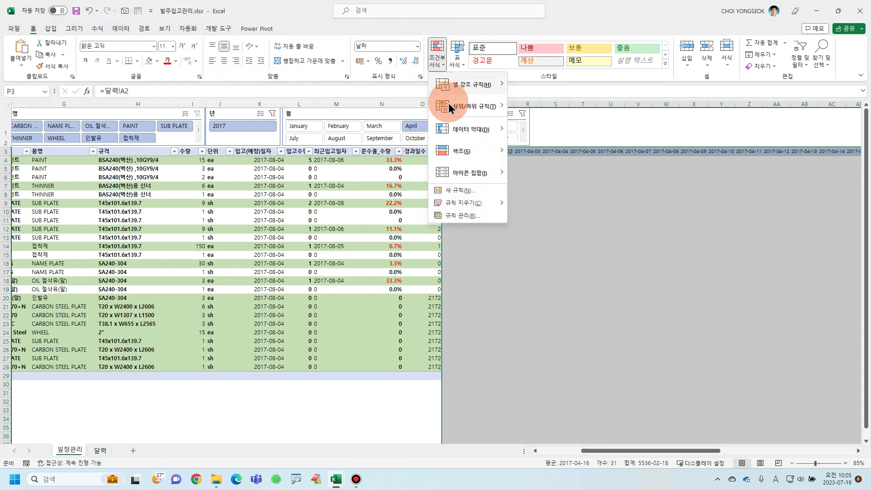
Step: Start a new conditional formatting rule for the selected date columns that uses a formula to determine which cells to format
click(491, 217)
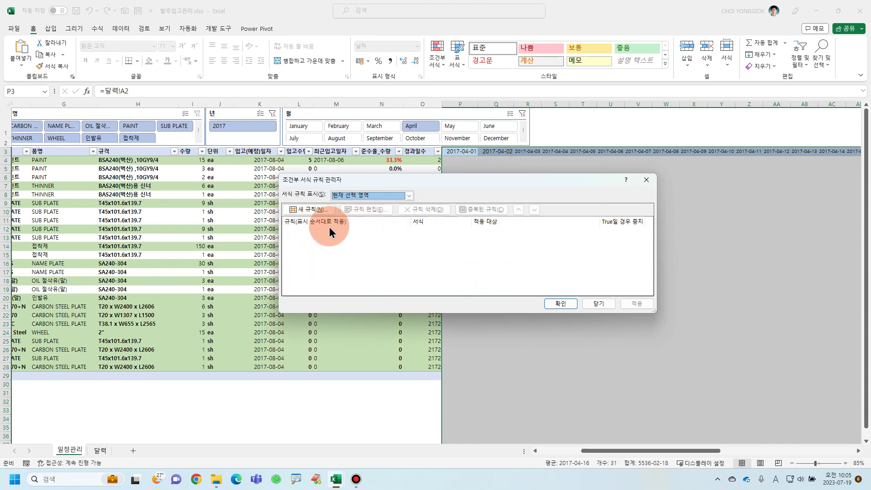
click(310, 212)
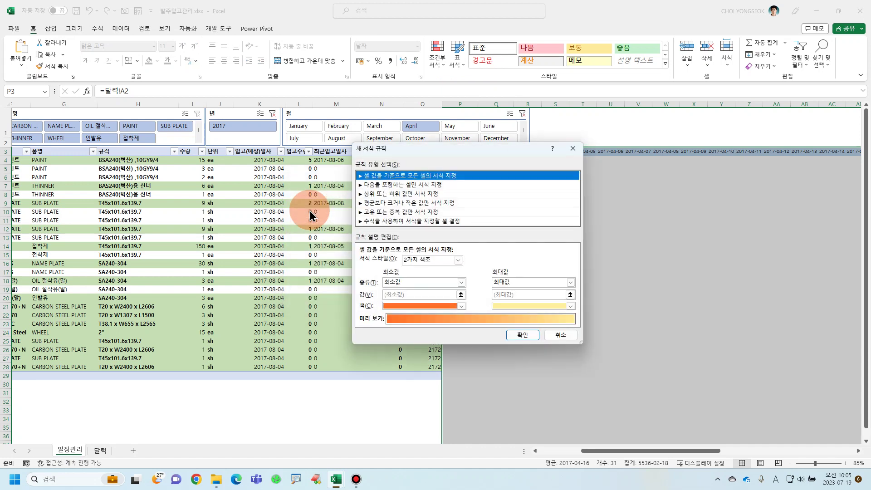
click(358, 222)
drag(454, 149, 230, 140)
click(228, 252)
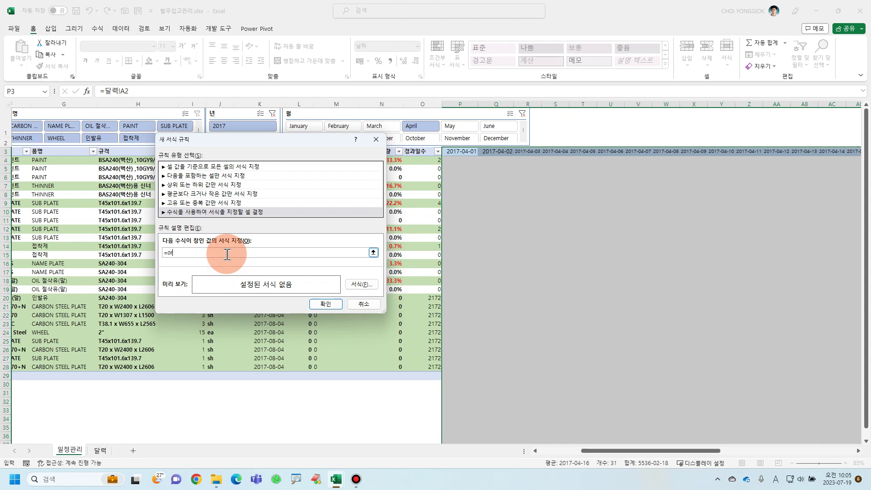
Step: Enter the rule formula =or(weekday(P$3)=1,weekday(P$3)=7) and open the fill settings of its format
text((weekday)
text((p3)
key(F4)
key(F4)
text(1,weekday(p3)
key(F4)
key(F4)
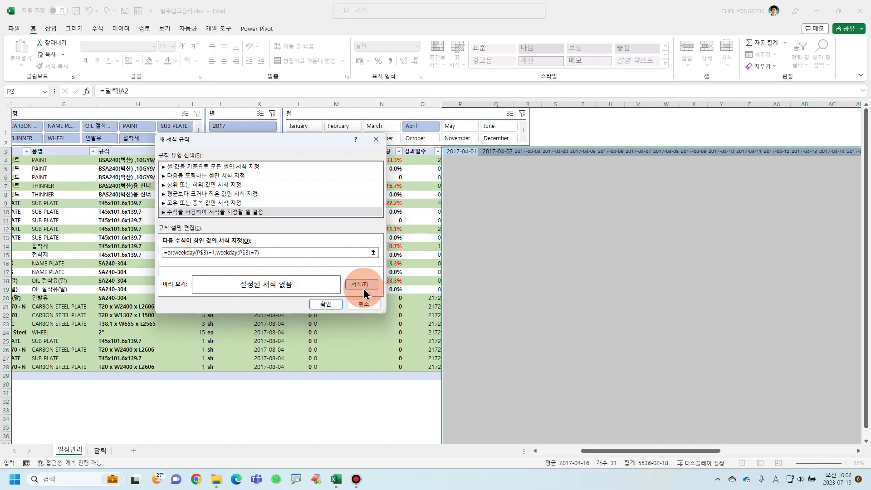
click(646, 351)
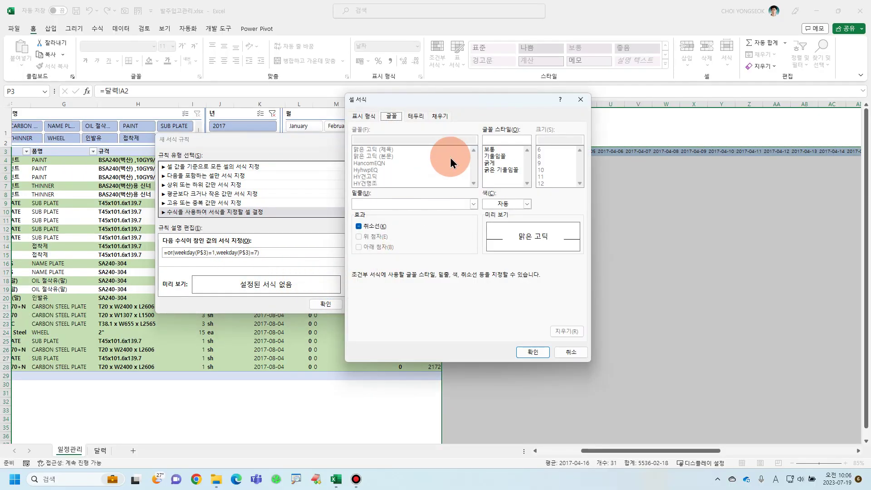
click(444, 116)
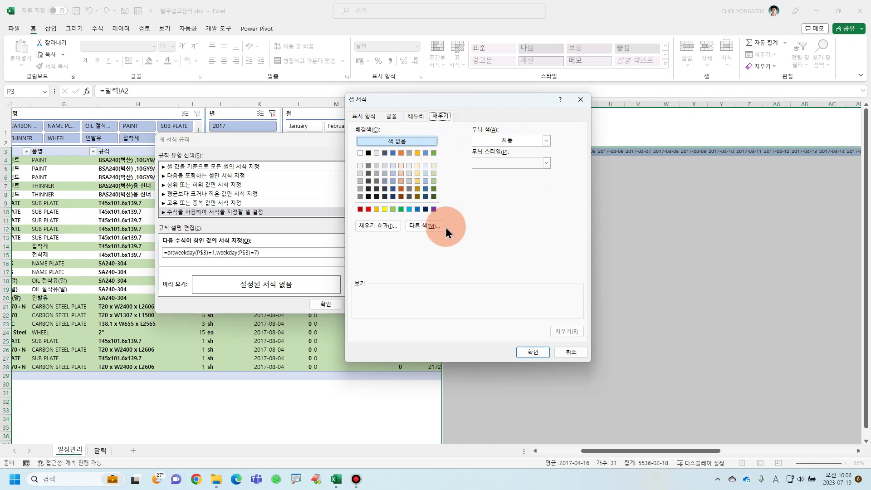
Step: Try several pale background colours from the standard colour palette for the rule's fill, ending on white
click(432, 228)
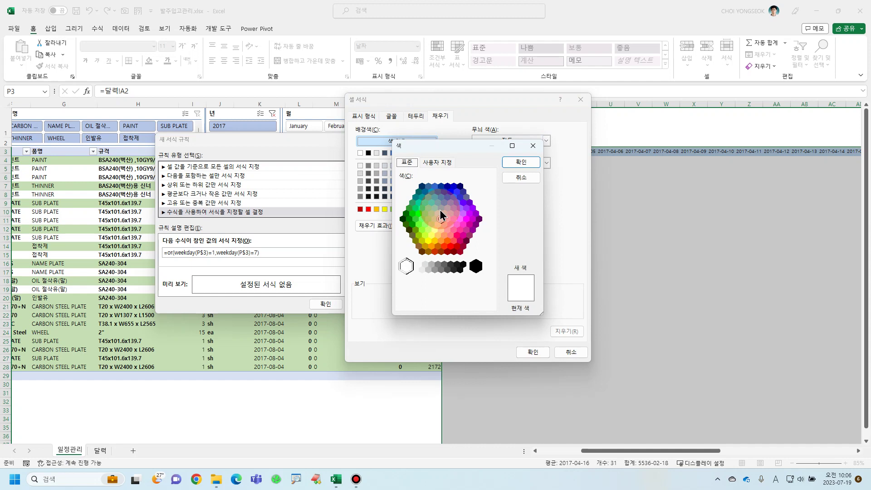
click(440, 210)
click(437, 212)
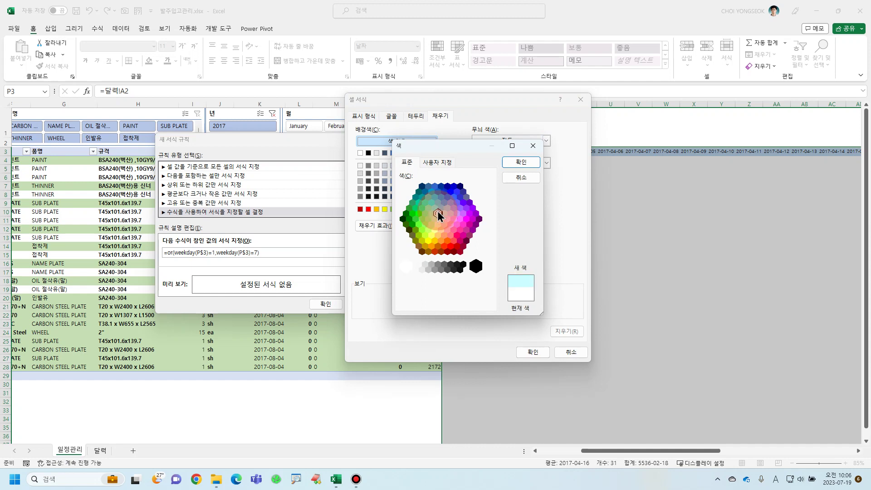
click(448, 212)
click(451, 214)
click(447, 218)
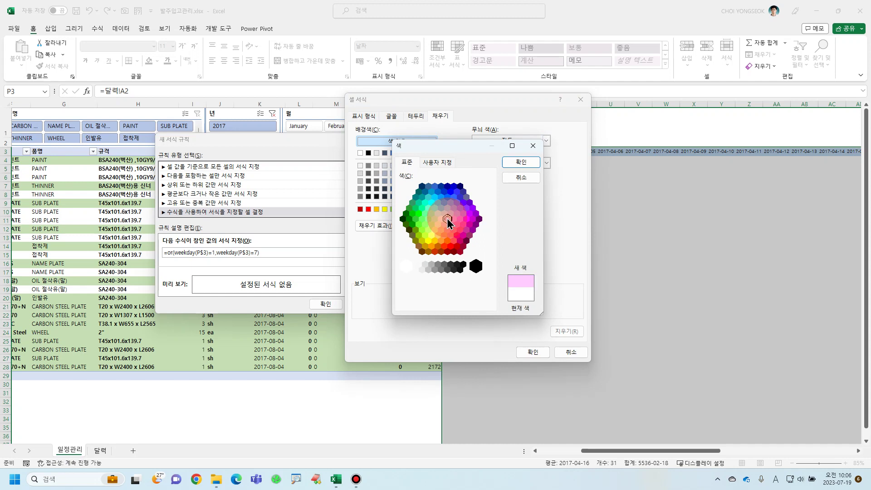
click(440, 219)
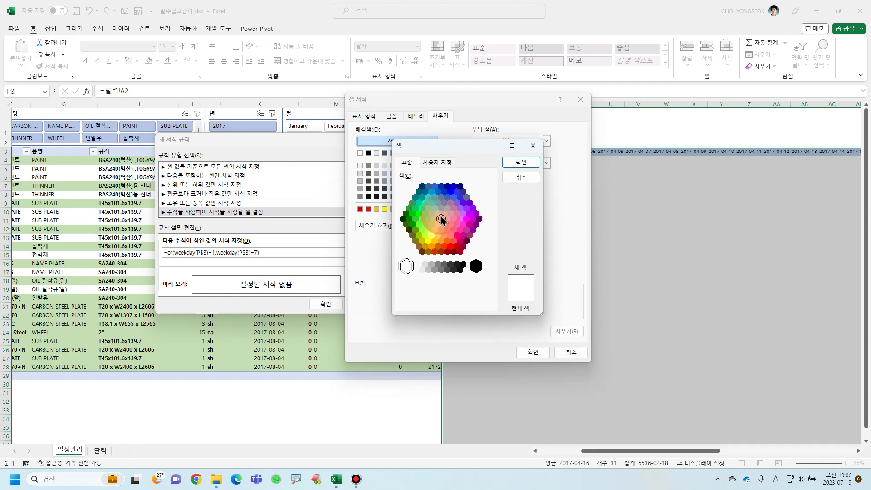
click(521, 162)
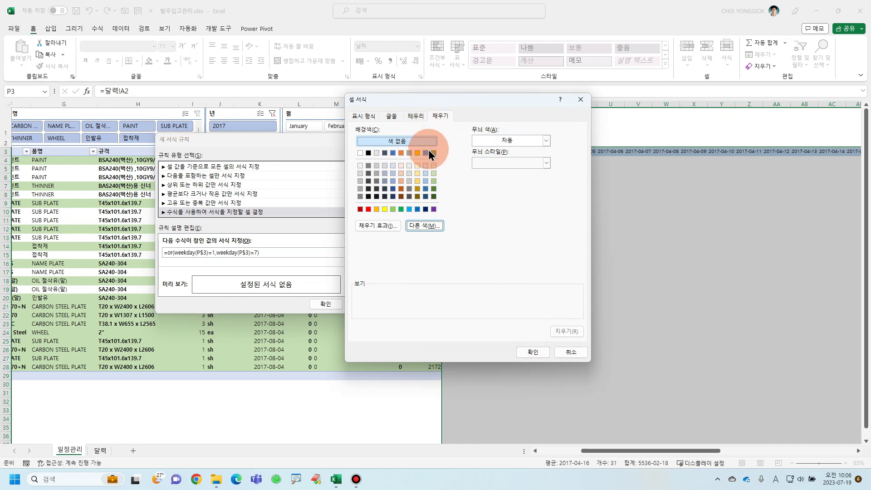
Step: Set the rule's background fill to the lightest orange theme colour and apply the rule to the selected range
click(410, 167)
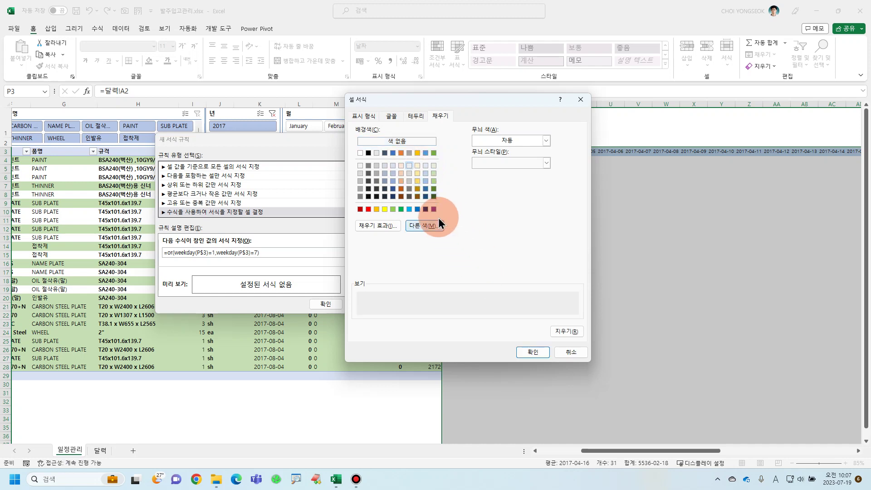
click(402, 165)
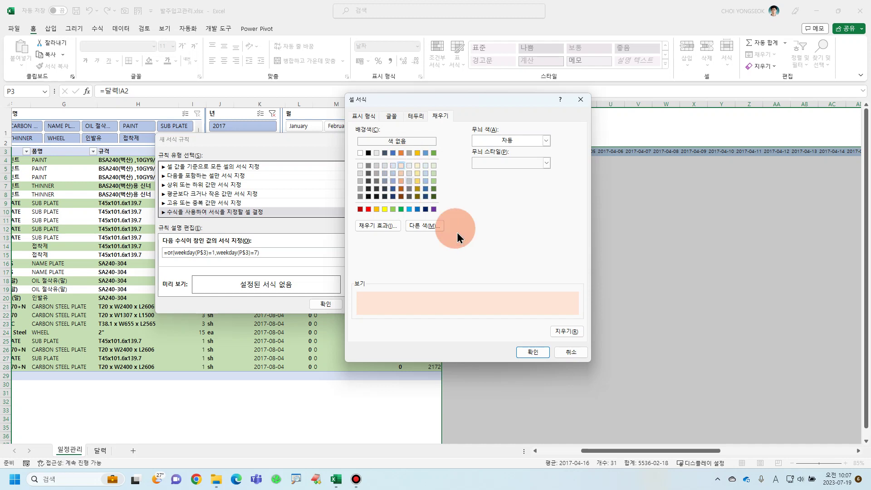
click(534, 352)
click(325, 303)
click(639, 304)
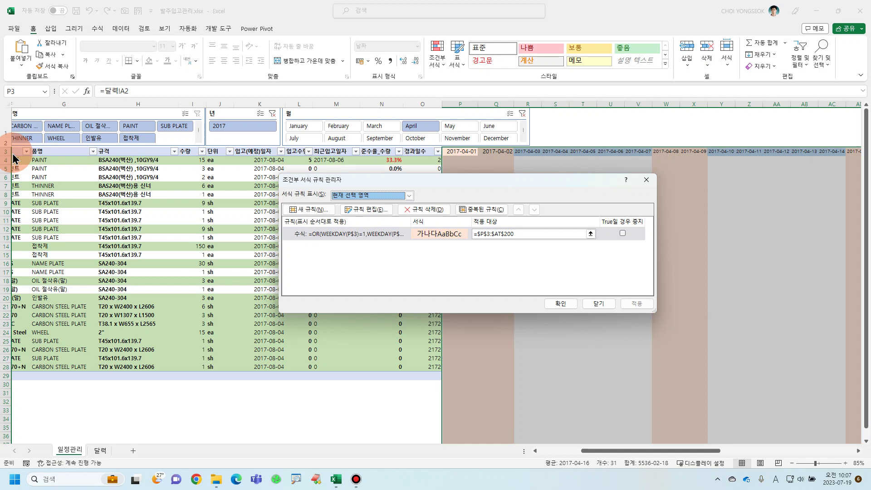
Step: Open the weekend rule for editing and copy its formula into a Notepad document placed beside the rule dialog
click(374, 231)
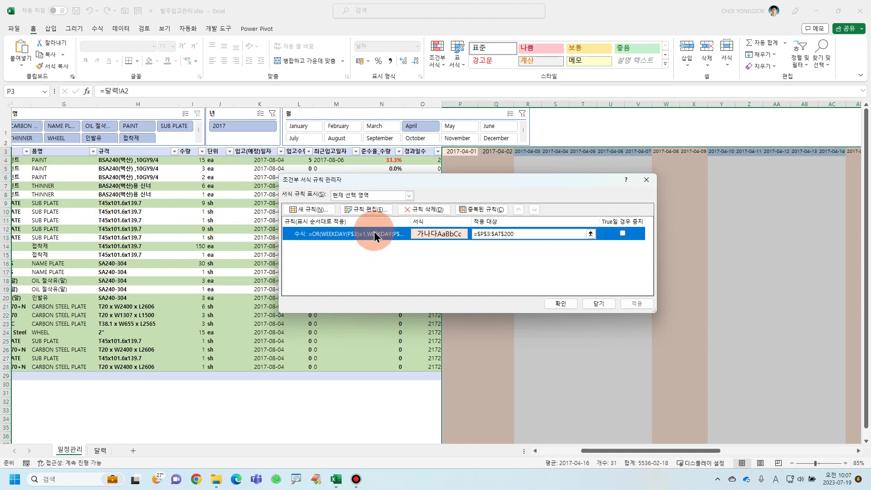
click(375, 212)
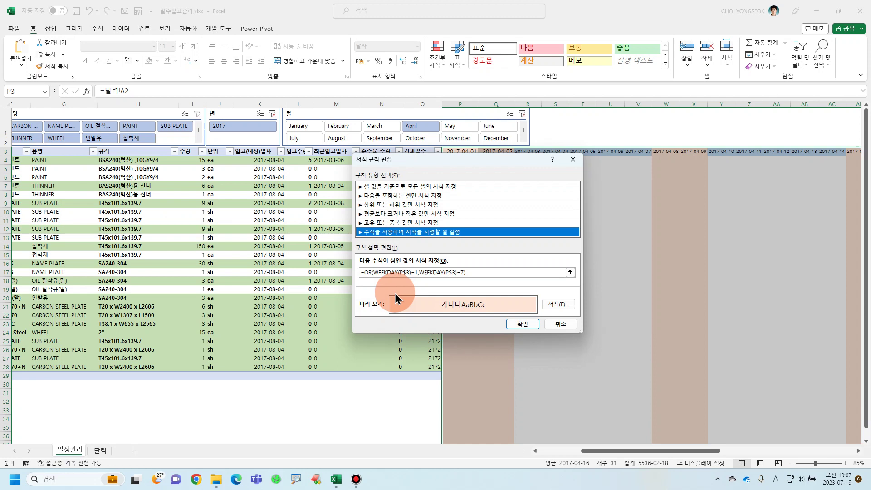
click(364, 274)
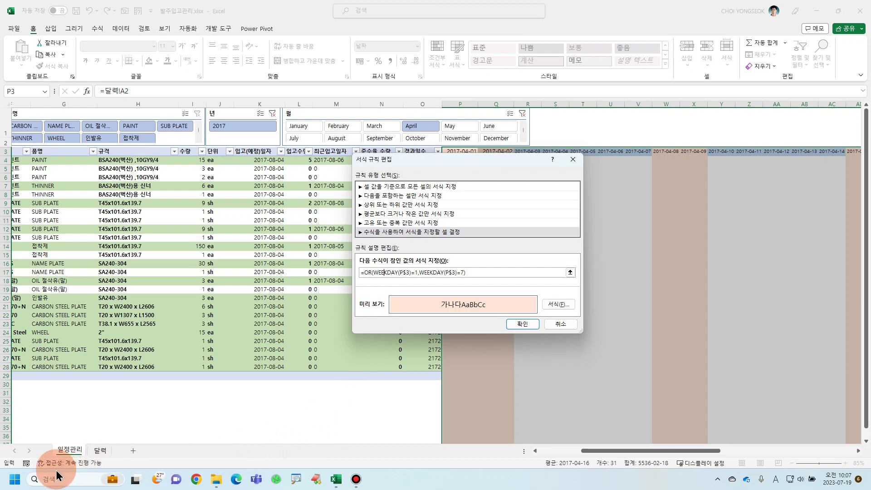
click(18, 480)
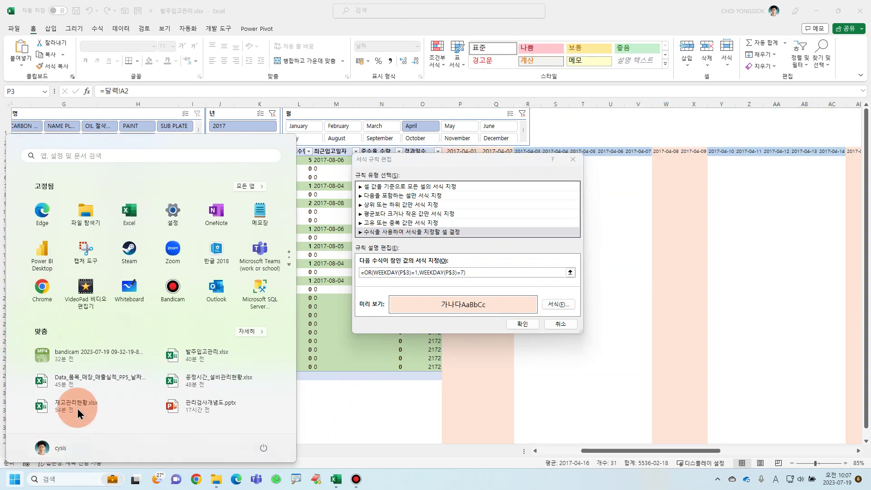
click(259, 221)
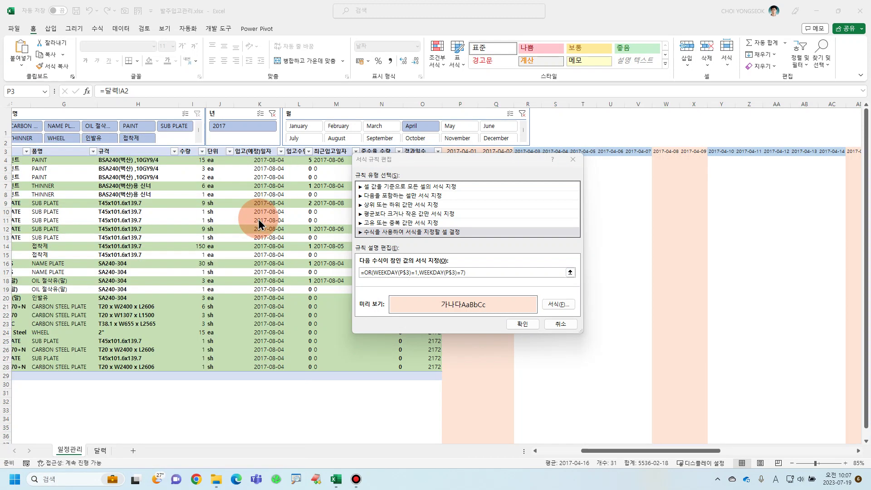
drag(406, 109, 778, 77)
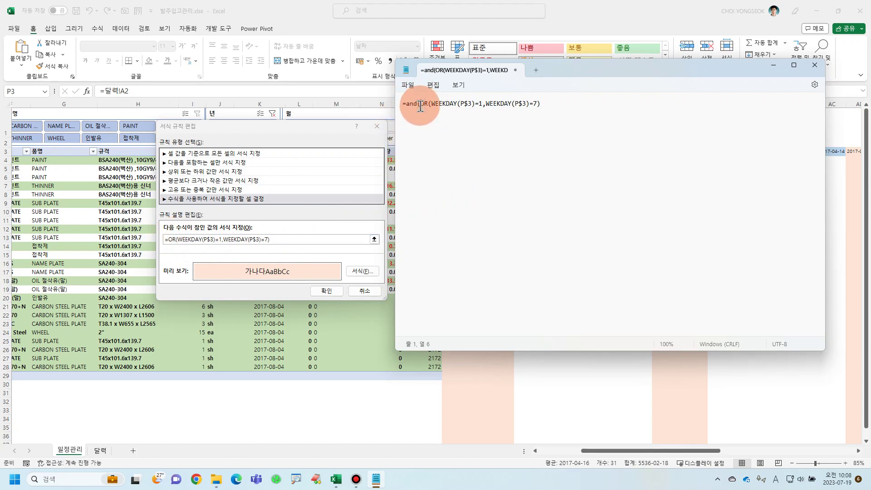
Step: In Notepad, extend the formula to =and($a3<>"",OR(WEEKDAY(P$3)=1,WEEKDAY(P$3)=7))
text(a3)
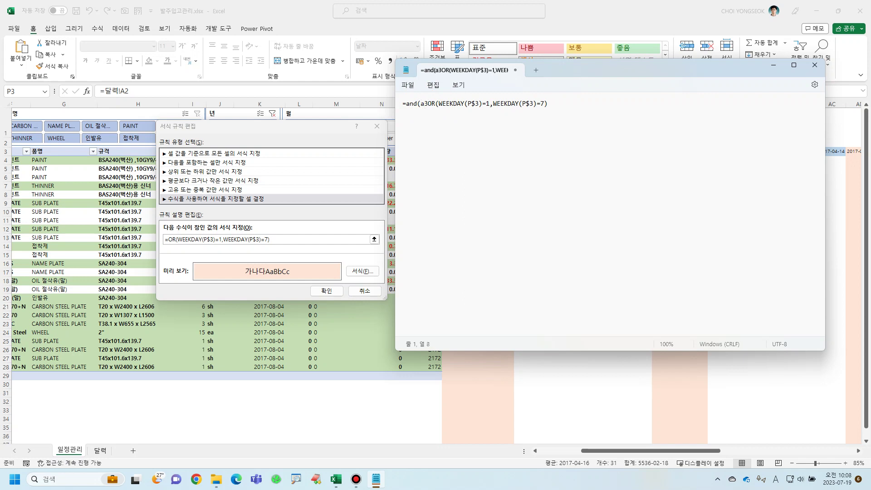
click(422, 103)
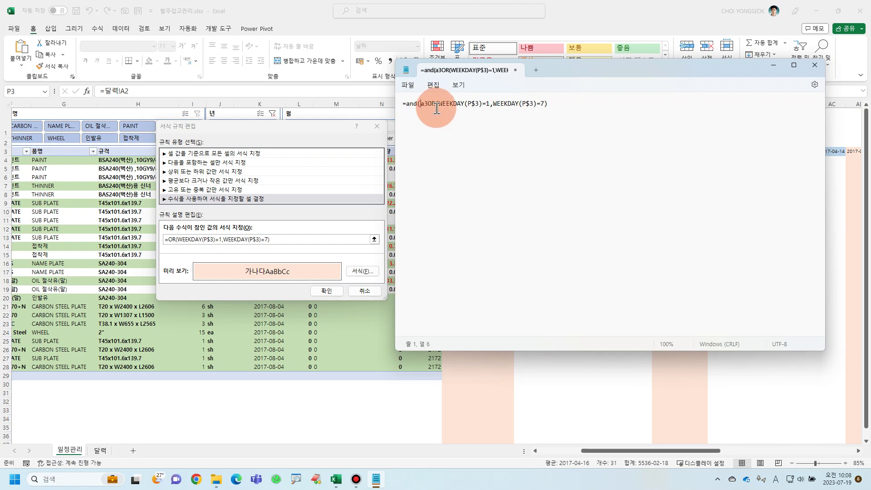
text($a3)
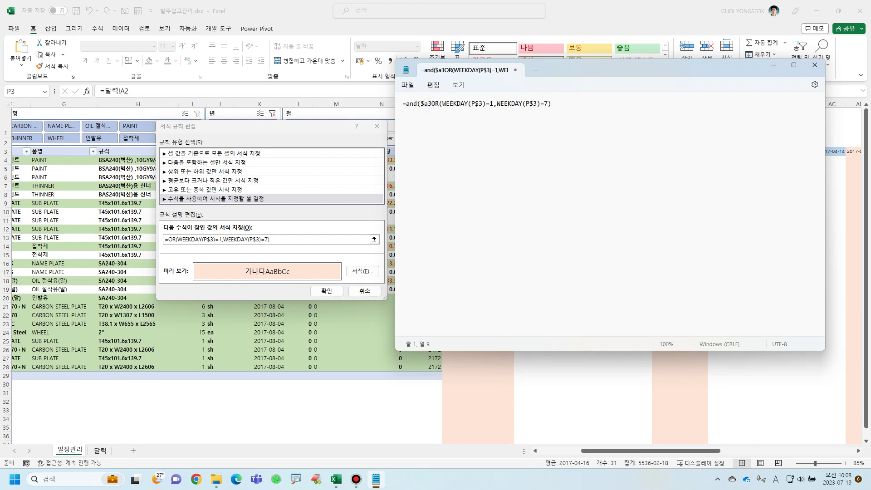
text(<>)
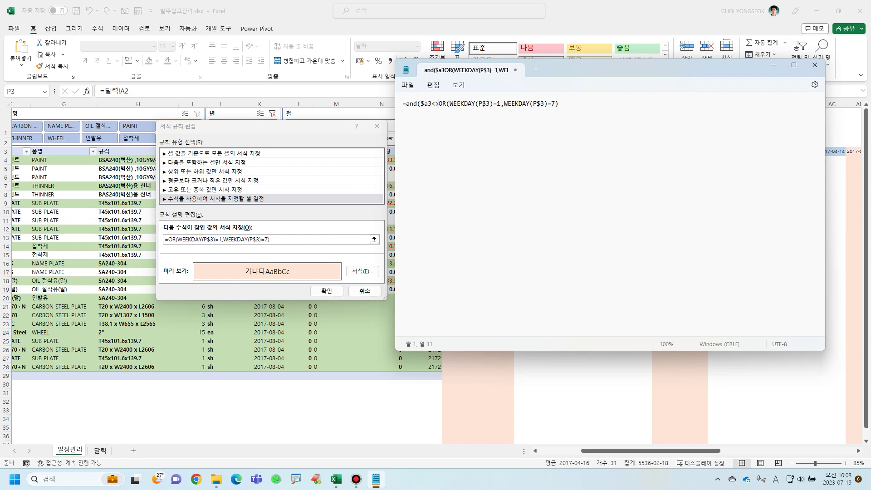
text("")
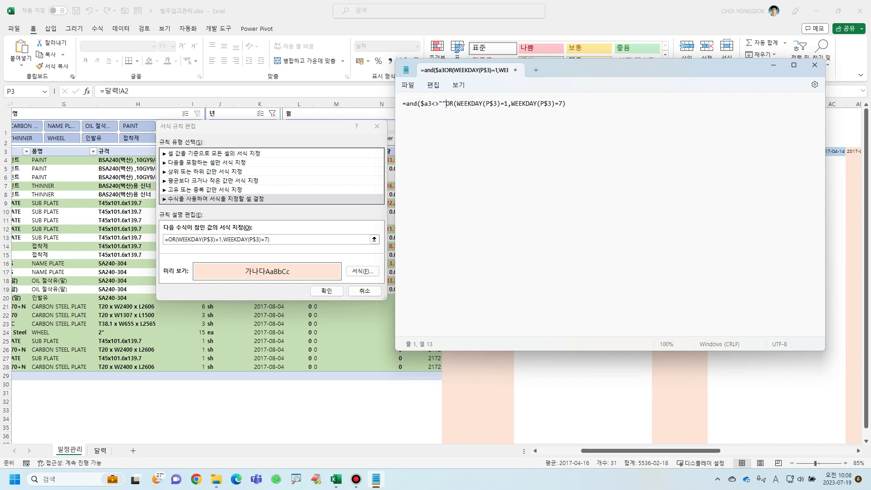
text(,)
click(597, 106)
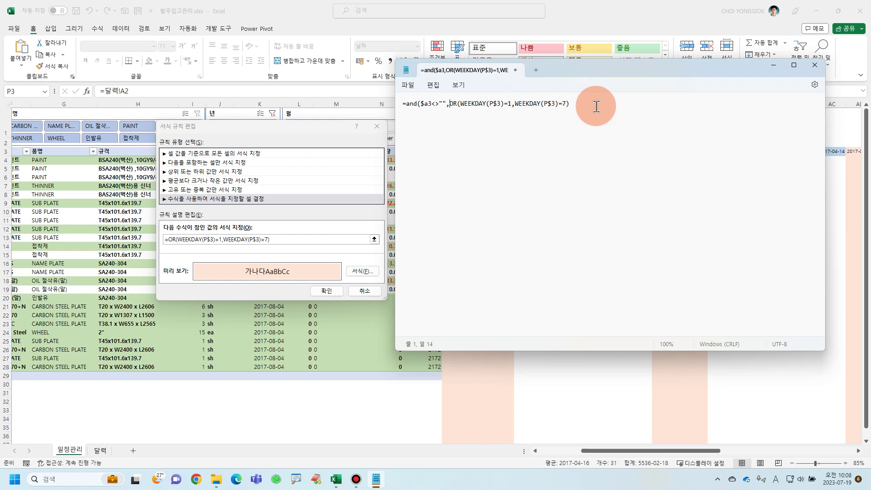
text())
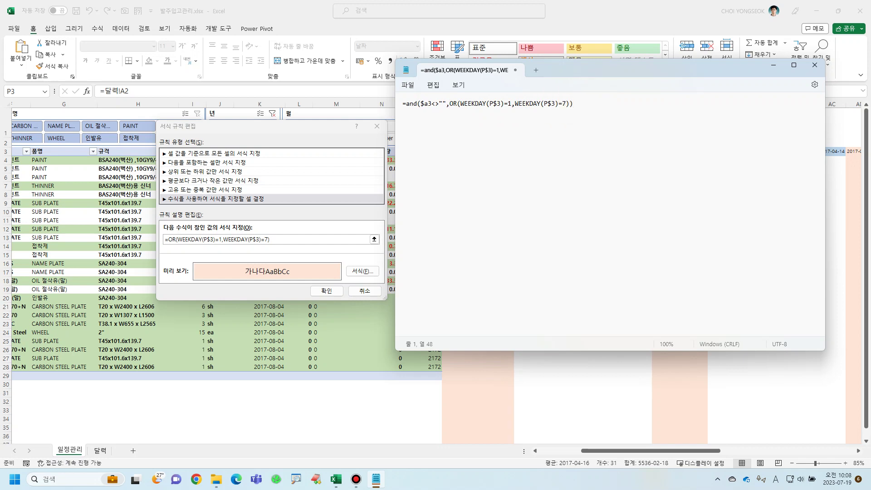
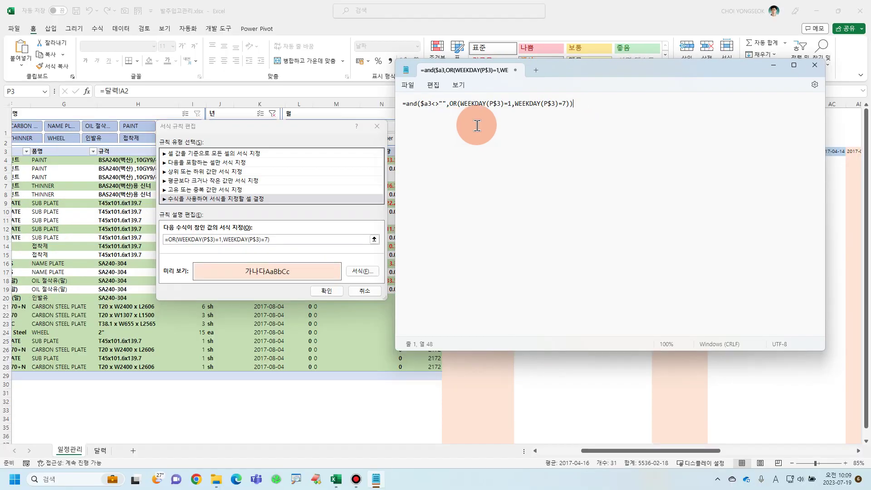
Step: Replace the Excel rule's formula with the one copied from Notepad, then apply the rule and close the rules manager
drag(580, 104, 393, 103)
key(ctrl+c)
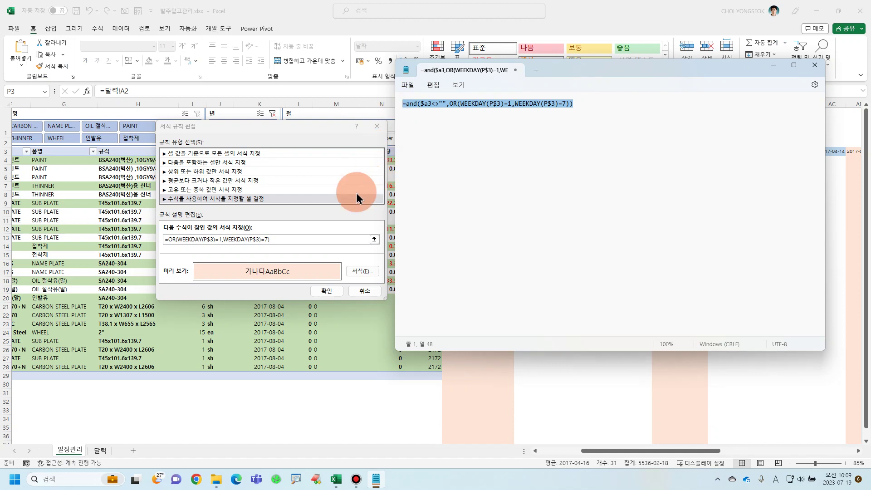
click(273, 241)
drag(274, 240, 141, 241)
key(ctrl+v)
click(326, 291)
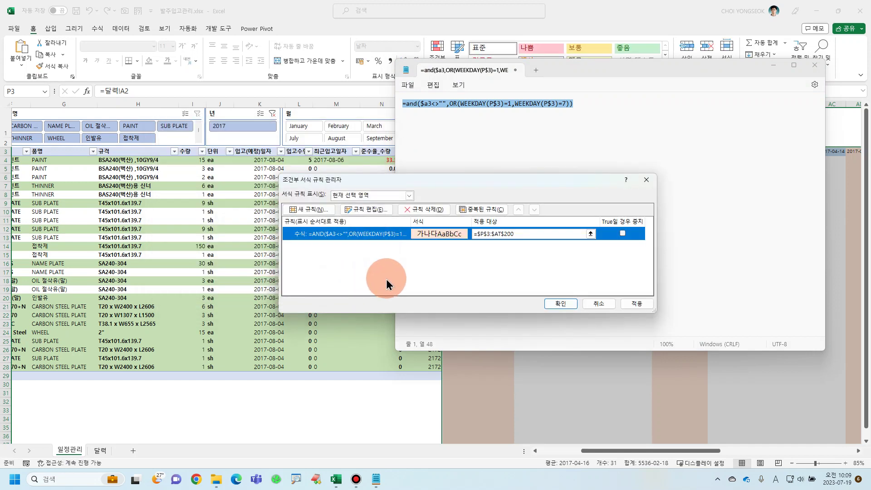
click(637, 303)
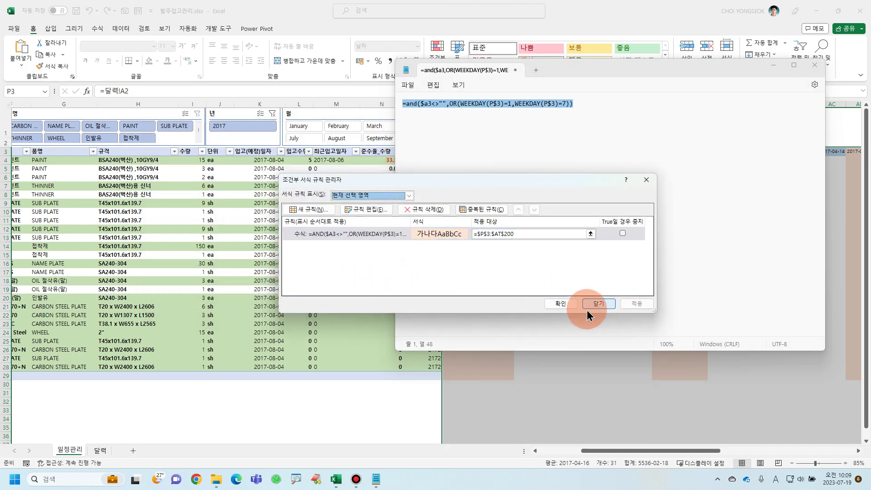
click(558, 304)
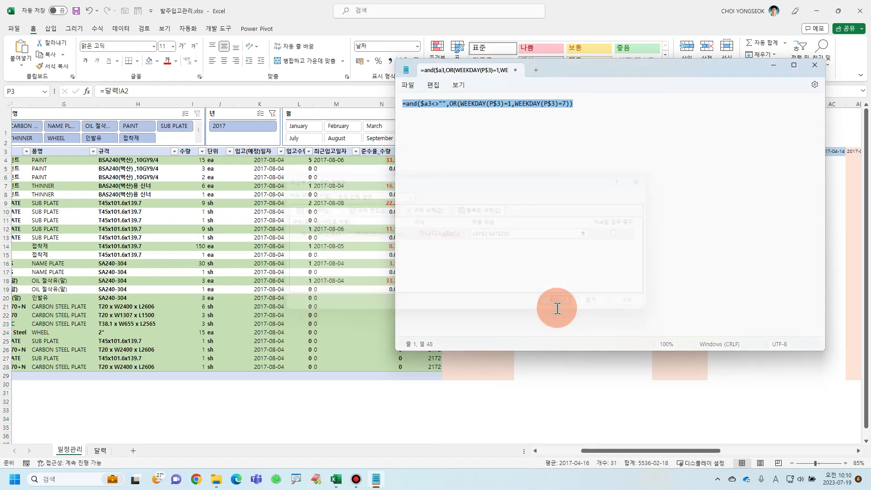
Step: Close Notepad without saving, deselect the date range in Excel, and review the weekend shading against the order rows
click(815, 65)
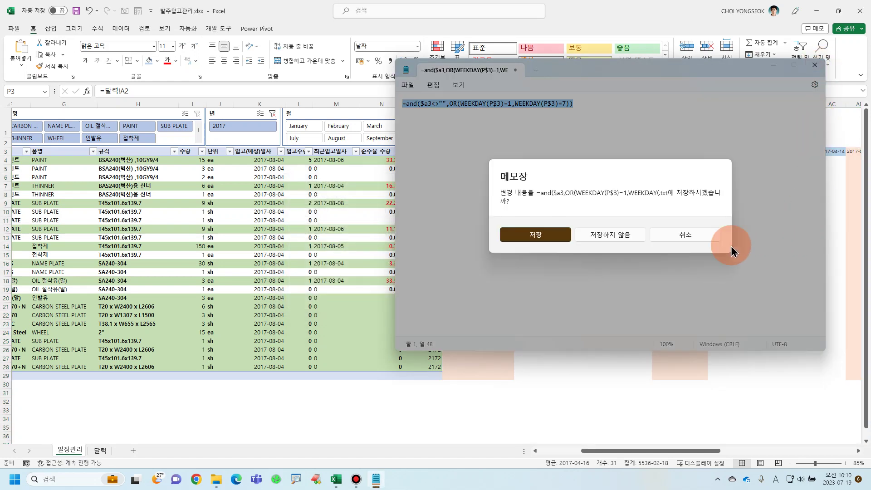
click(614, 239)
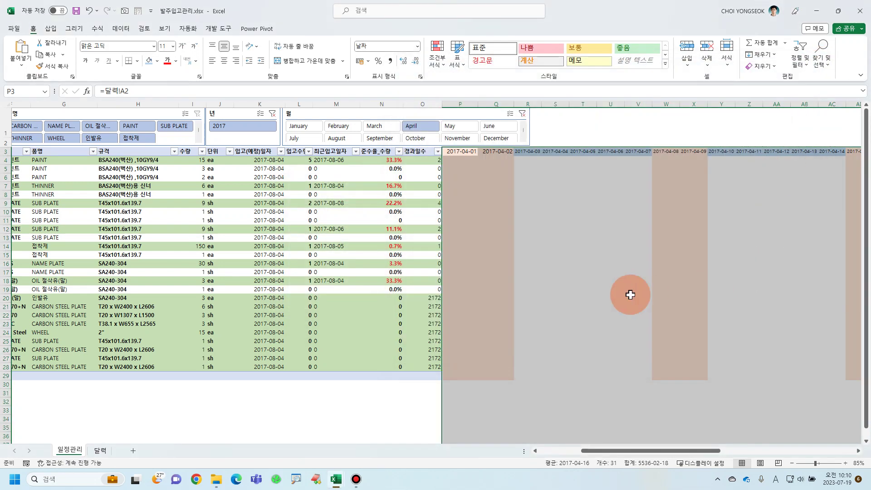
click(631, 294)
scroll(662, 350, down, 2)
scroll(662, 350, up, 2)
drag(625, 453, 438, 451)
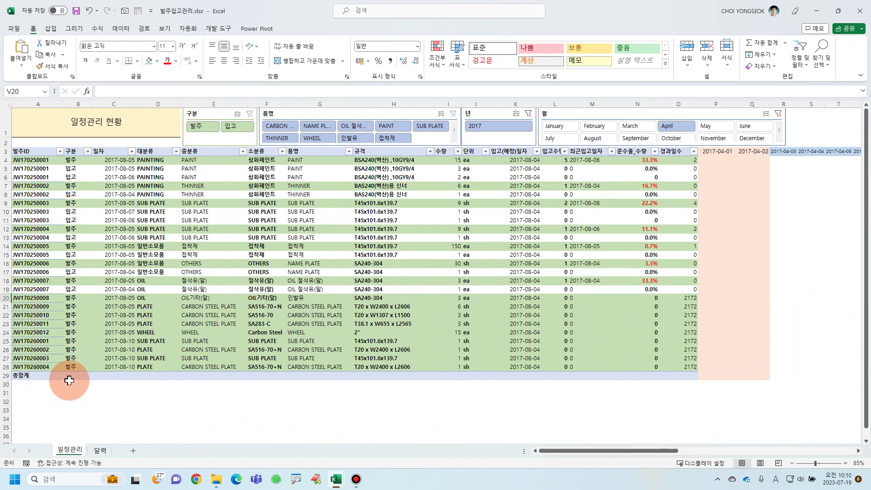
Step: Select the total row's cells across the date columns, P29 to AT29, to examine where the total row ends
click(709, 376)
drag(708, 377, 787, 373)
drag(795, 374, 795, 373)
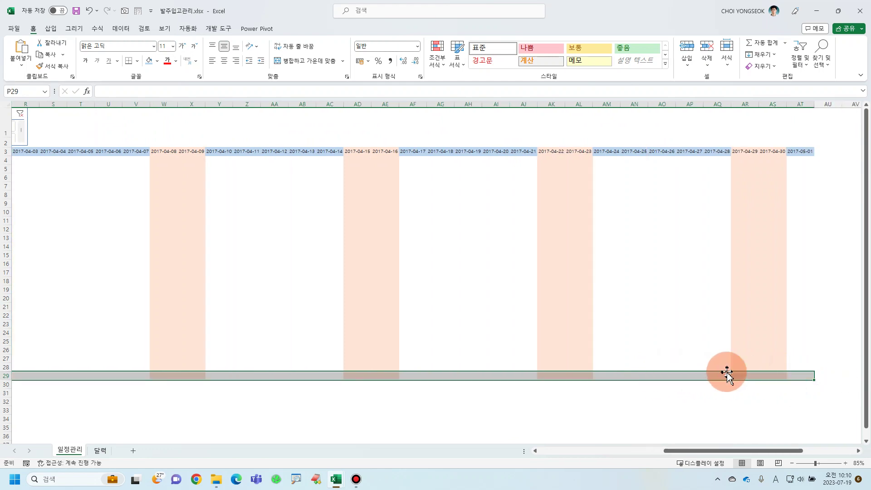
drag(736, 451, 598, 453)
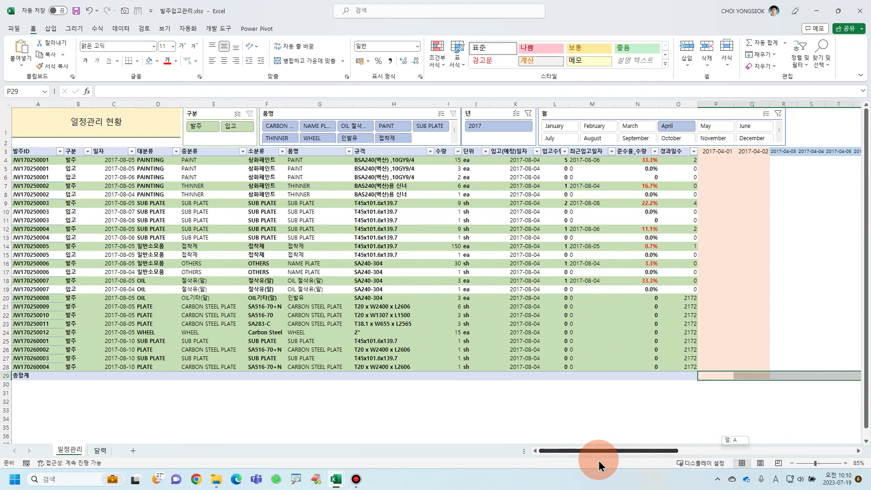
Step: From date cell P3, open the conditional formatting rules manager and add a new rule that determines cells by formula
click(719, 153)
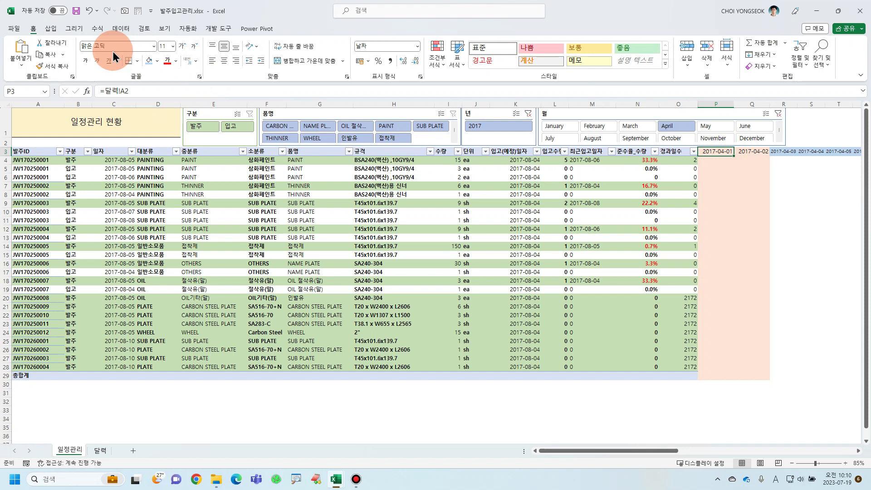
click(438, 69)
click(467, 216)
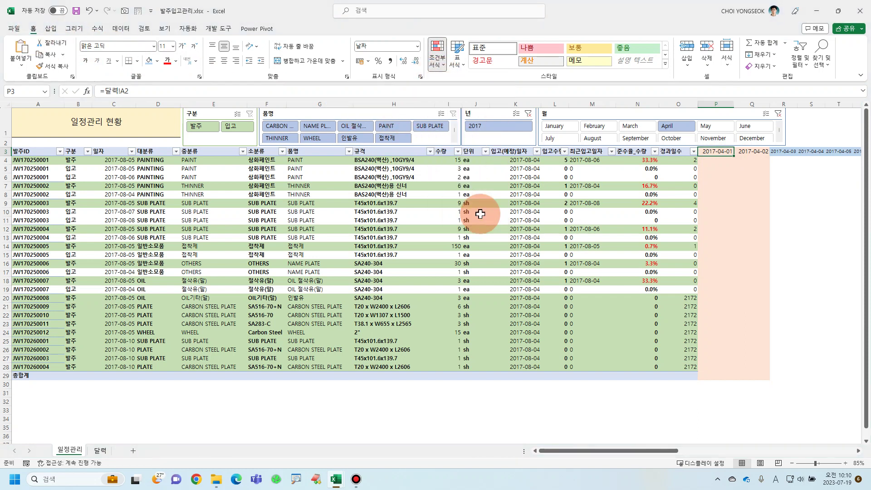
click(385, 235)
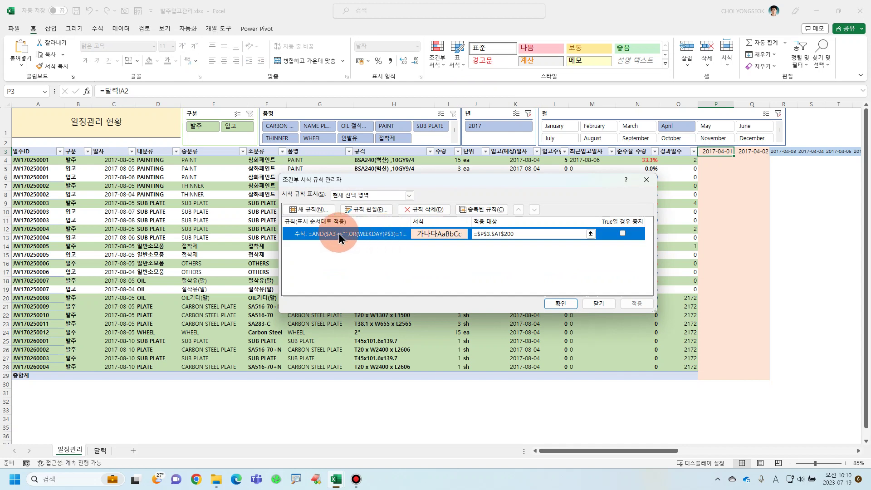
click(323, 214)
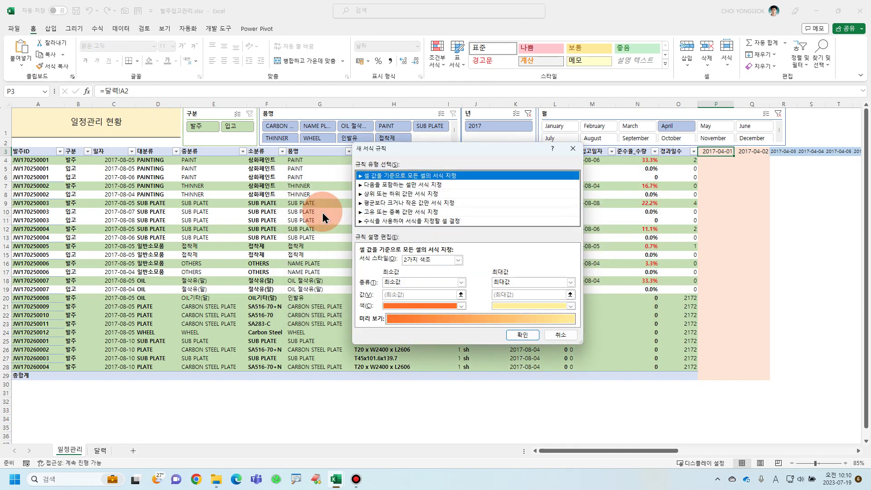
click(385, 222)
click(394, 262)
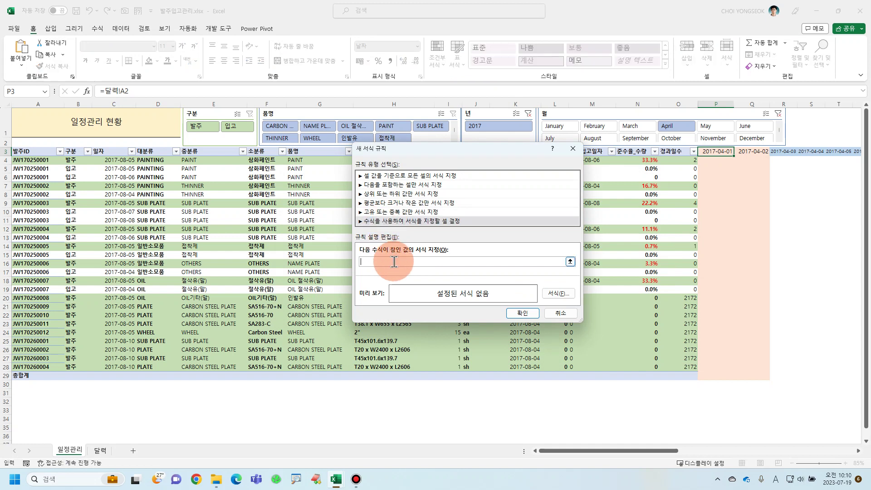
Step: Set the new rule's formula to =$A3="총합계" with the column reference locked
text(=)
text(ㄹ)
text(3)
key(F4)
key(F4)
key(F4)
text(=")
key(Hangul)
text(총합계")
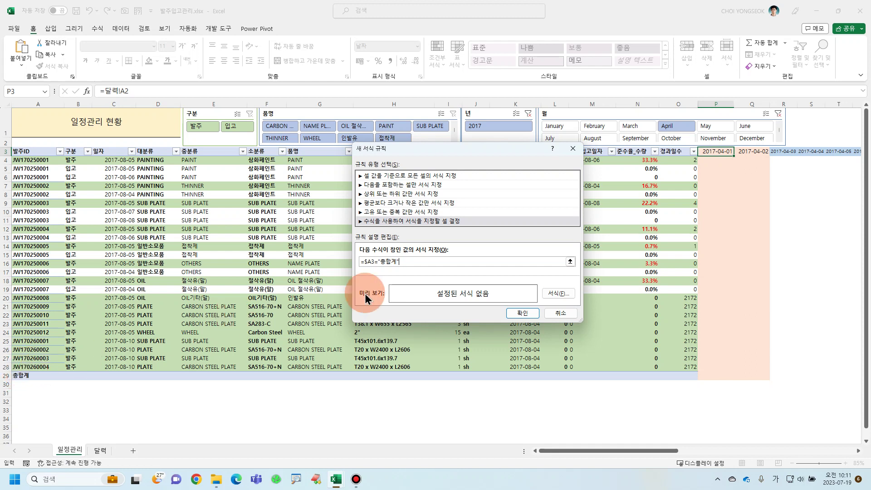
Step: Give the total-row rule a solid bottom border and confirm the new rule
click(552, 293)
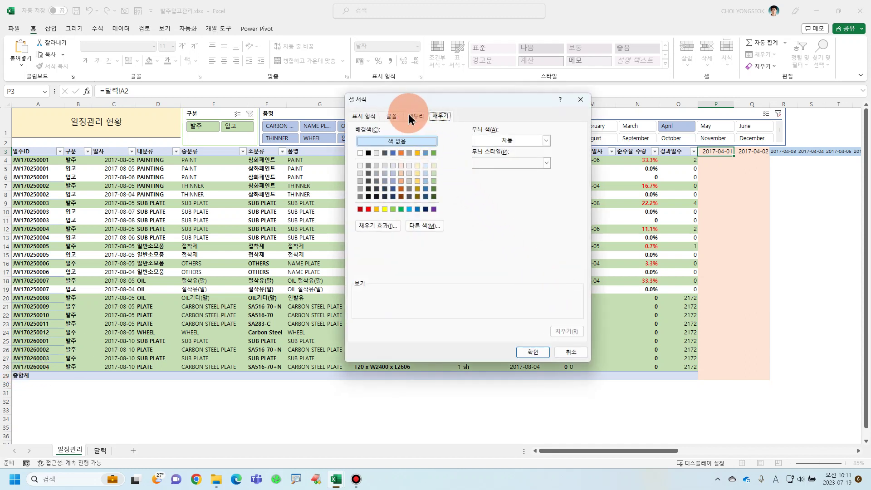
click(409, 114)
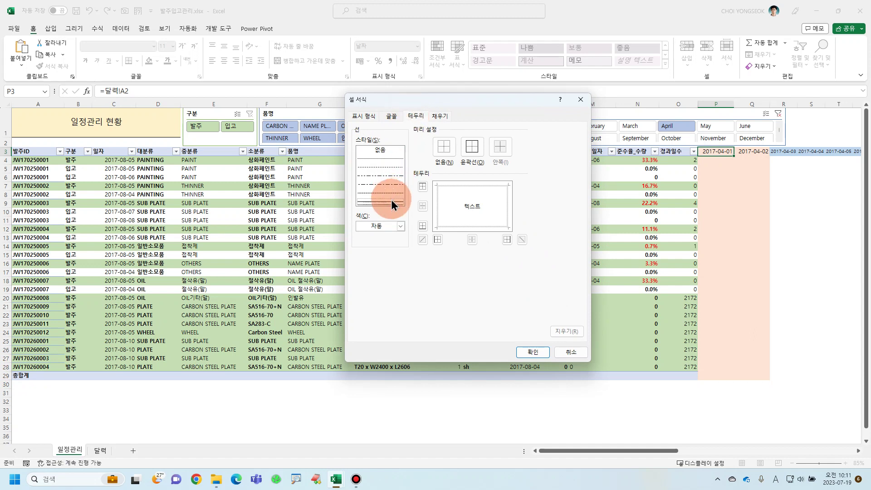
click(455, 225)
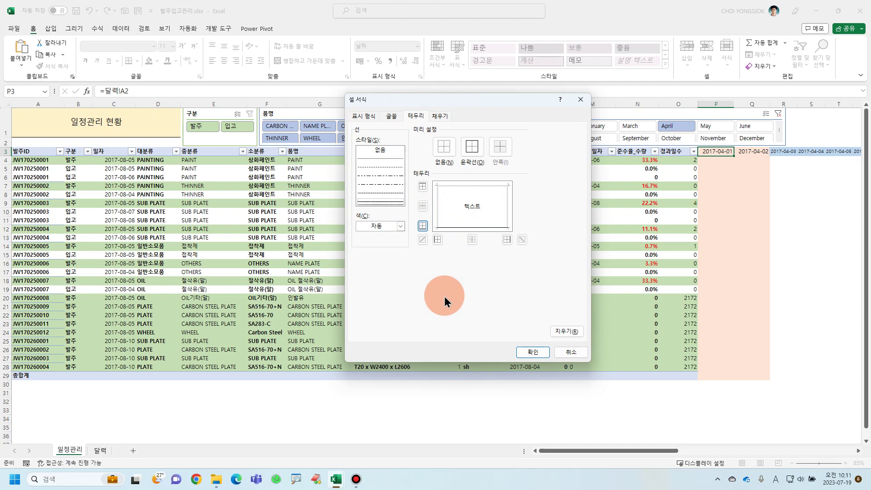
click(523, 353)
click(522, 313)
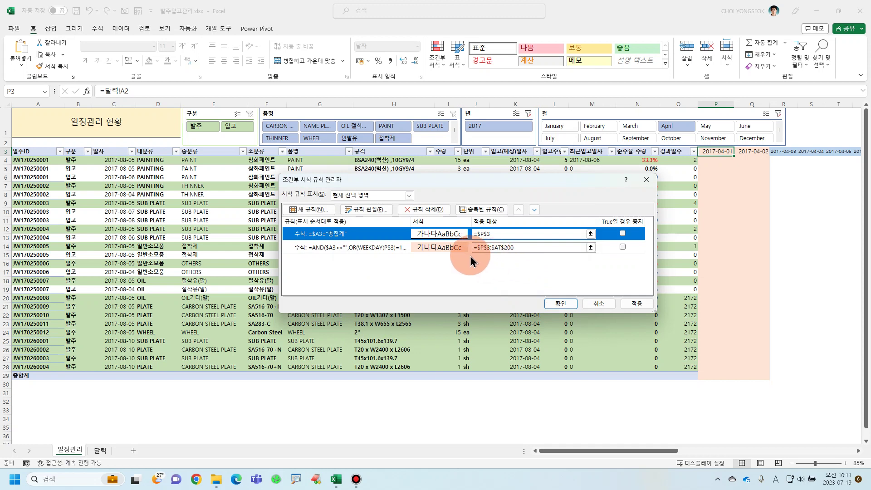
Step: Extend the total-row rule's applied range to =$P$3:$AT$200, then apply it and close the rules manager
click(497, 247)
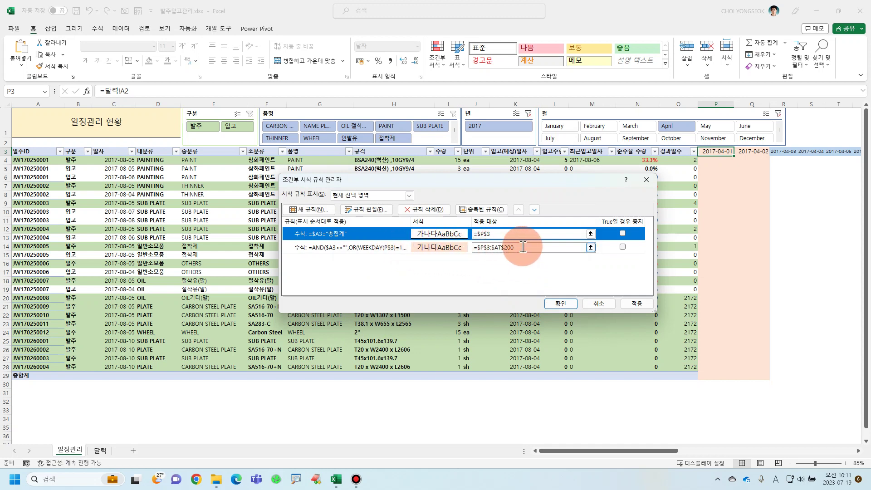
click(435, 246)
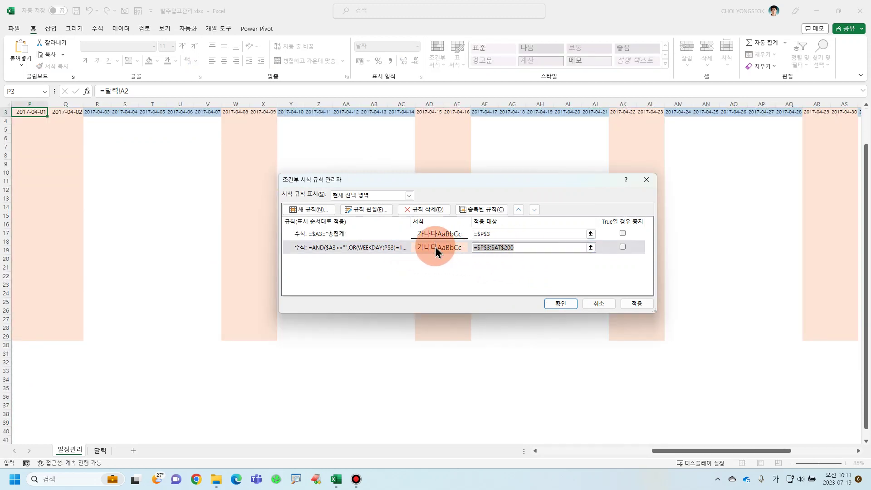
click(499, 235)
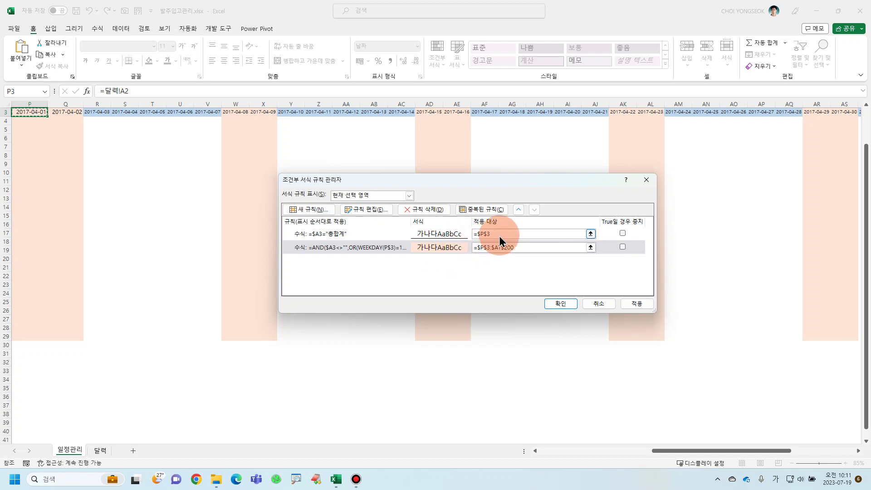
text(:$AT$200)
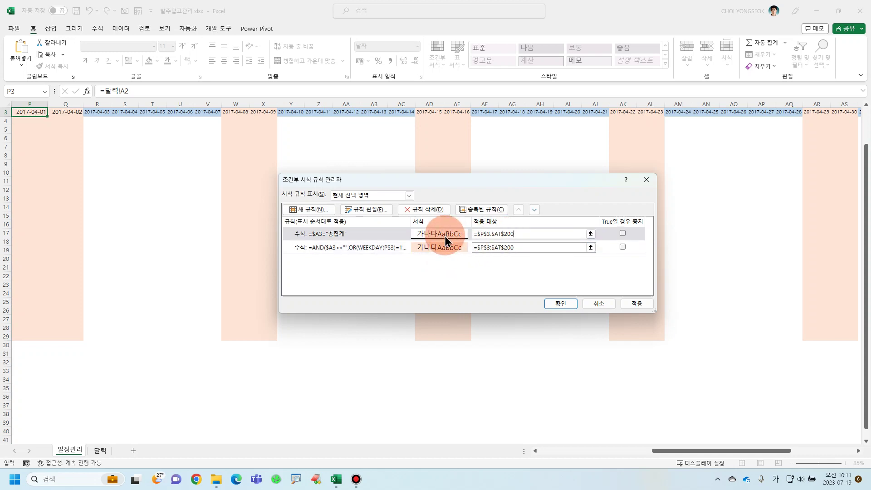
click(637, 304)
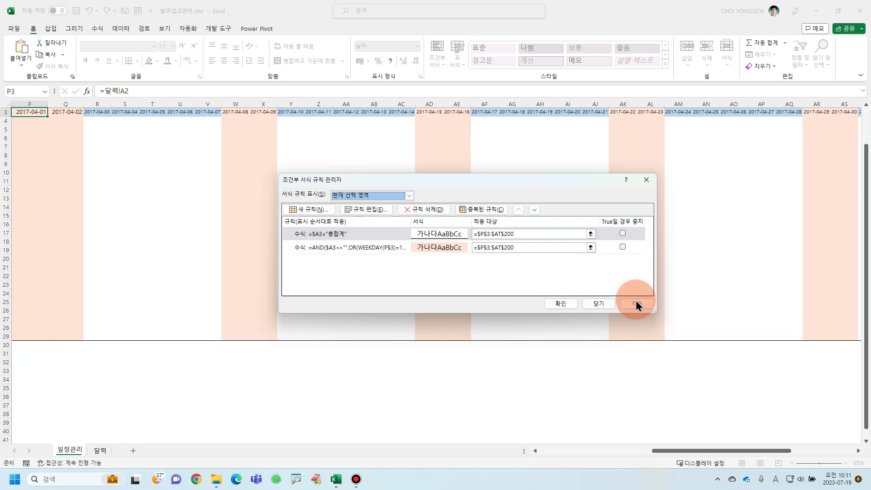
click(561, 303)
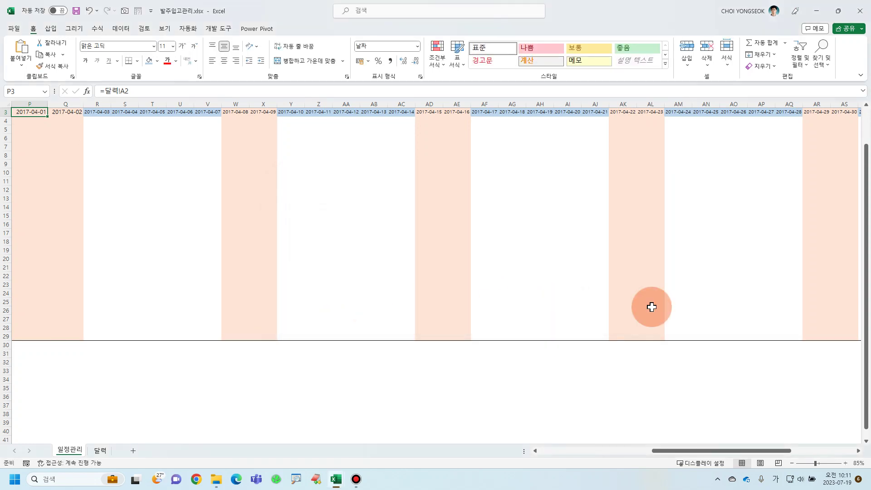
Step: Reopen the conditional formatting rules manager and add another rule that determines cells by formula
drag(715, 452, 659, 453)
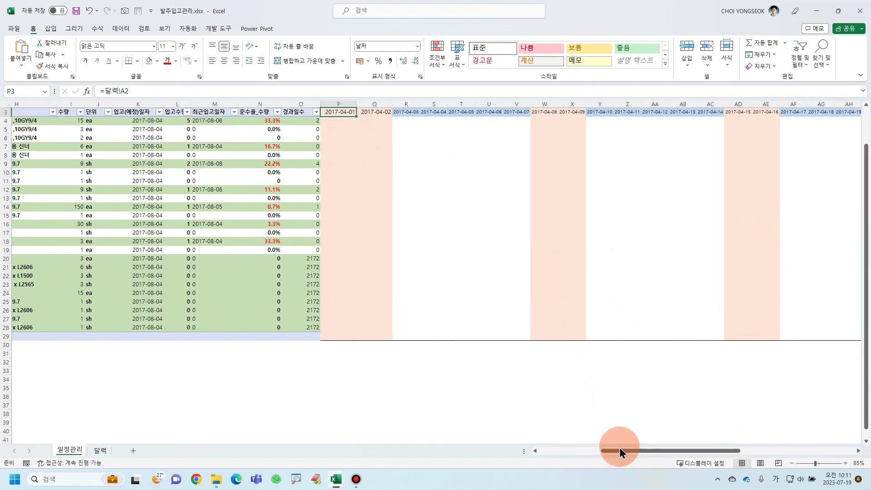
drag(610, 450, 557, 450)
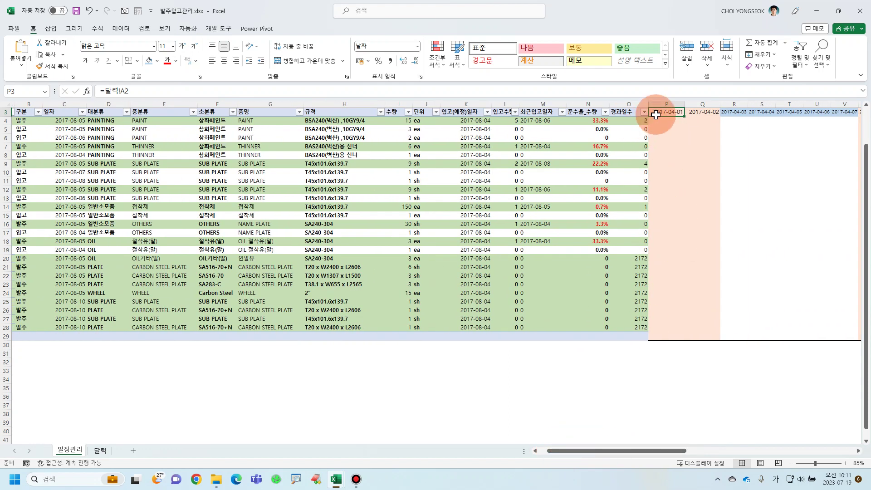
scroll(656, 115, up, 1)
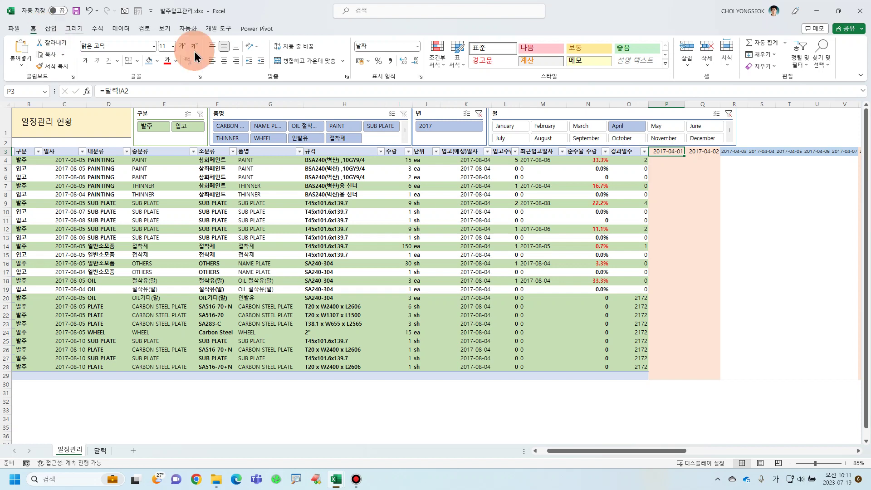
click(443, 68)
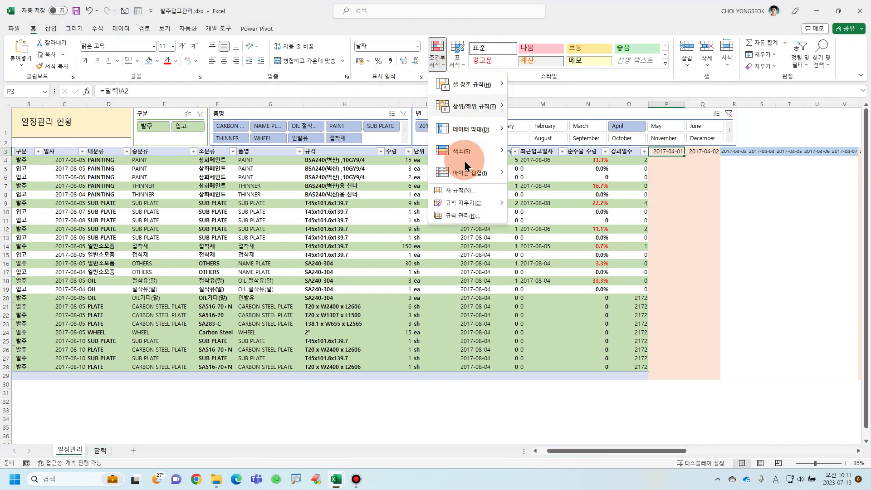
click(474, 217)
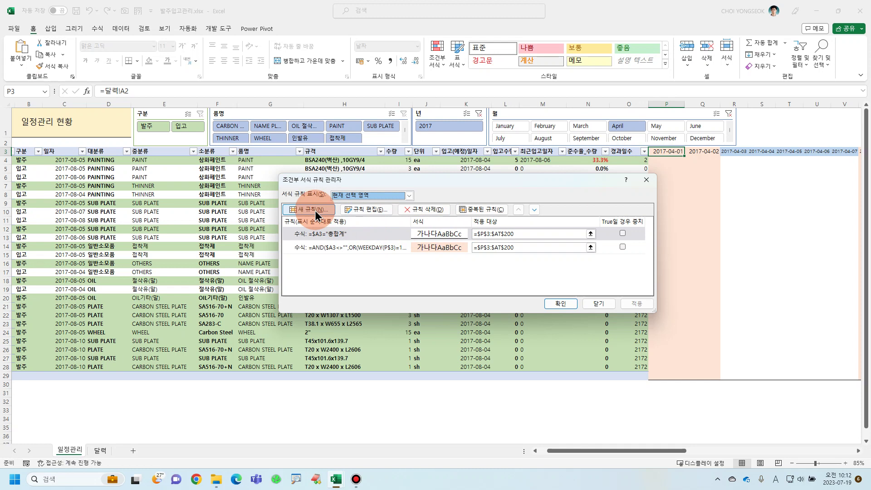
click(316, 214)
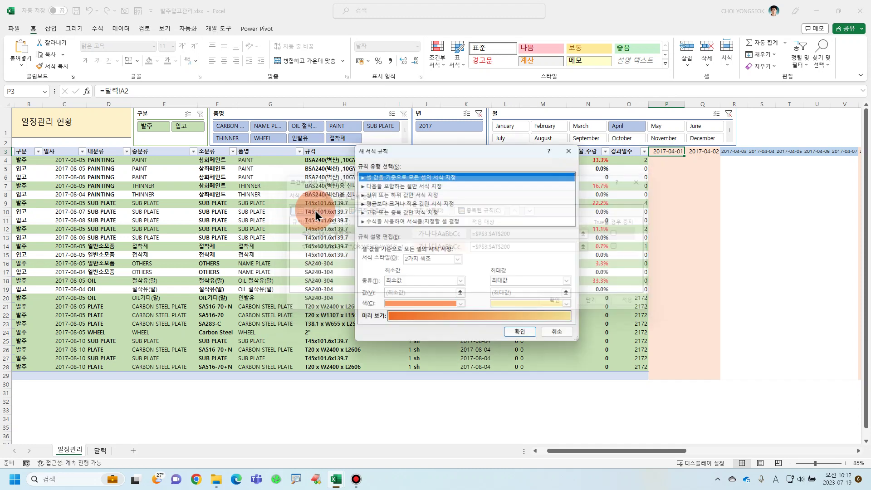
click(388, 221)
click(395, 261)
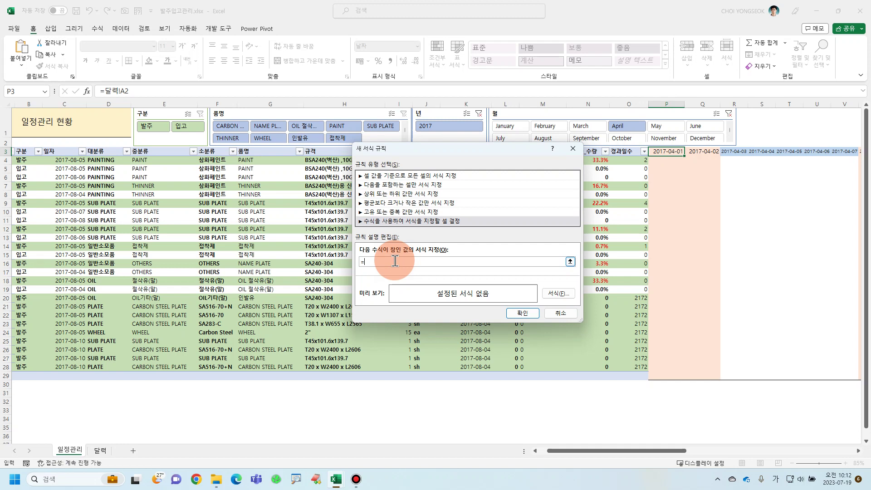
Step: Set the new rule's formula to =and($A3<>"",$A4<>"") with both column references locked
text(ㅁ)
key(BackSpace)
key(Hangul)
text(and(a3)
key(F4)
key(F4)
key(F4)
text(<>)
text("",)
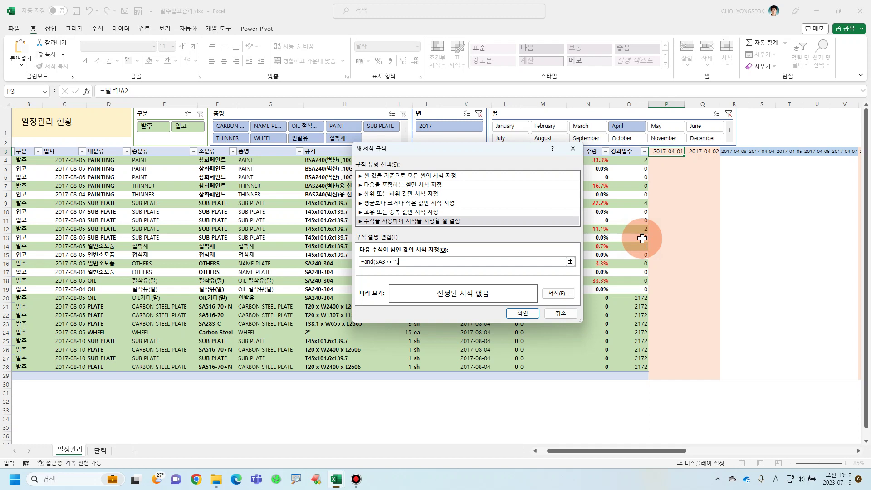
text(a4)
key(F4)
key(F4)
key(F4)
text(<>""))
Step: Give the data-row rule dotted top and bottom borders and confirm the new rule
click(559, 293)
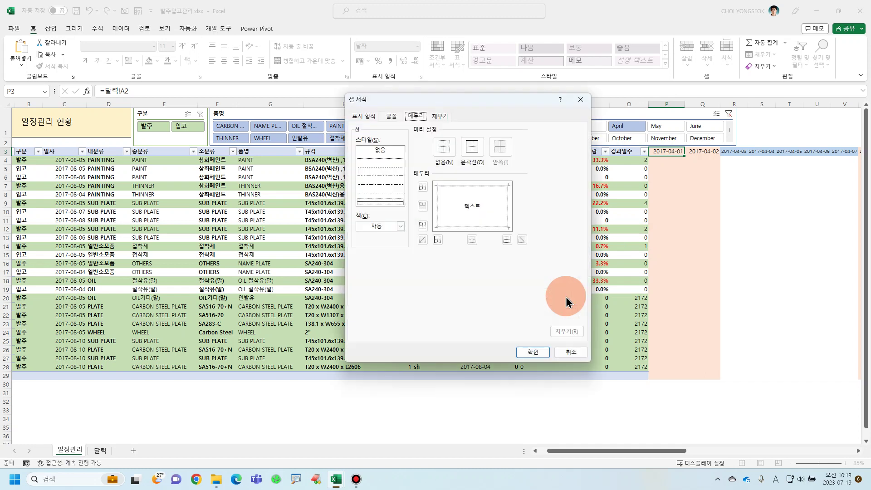
click(493, 191)
click(491, 224)
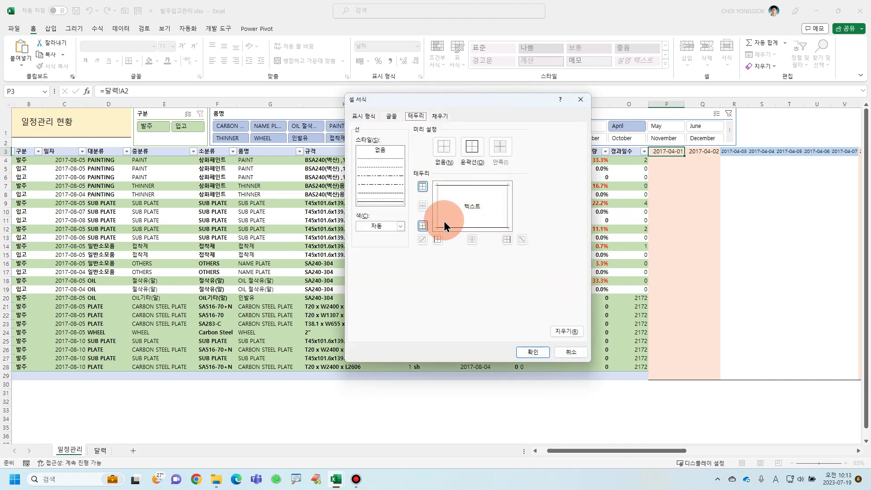
click(388, 166)
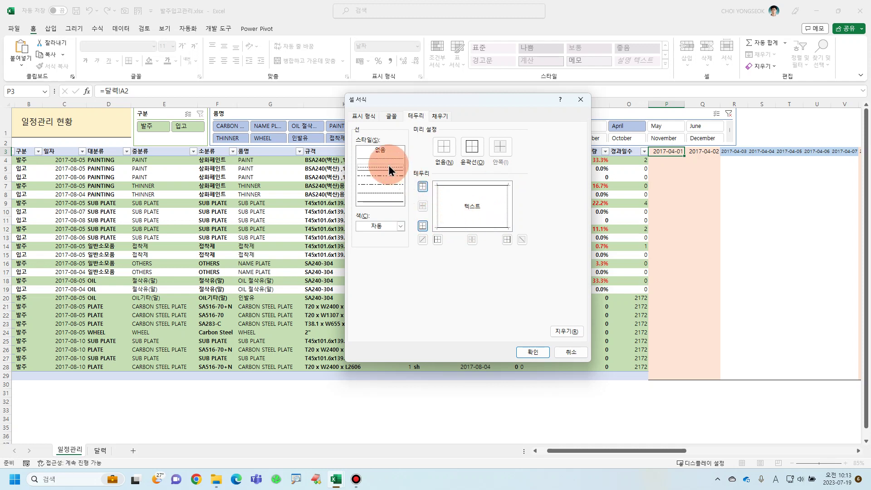
click(458, 185)
click(473, 226)
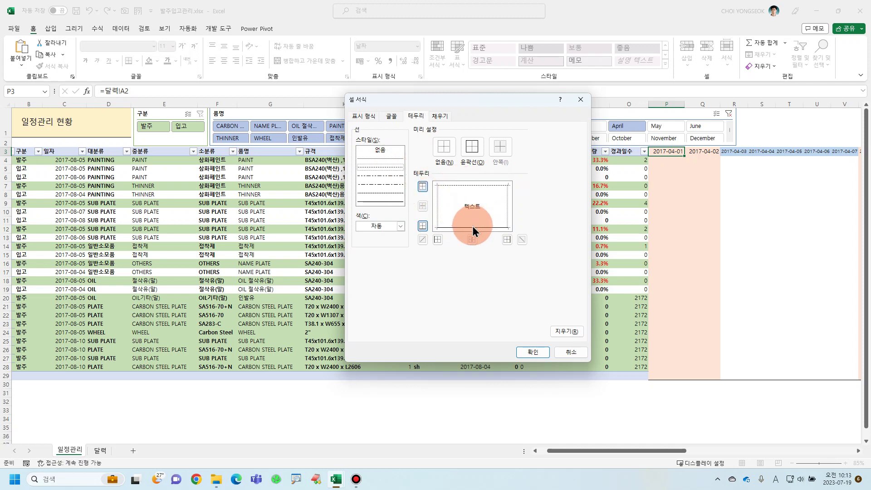
click(524, 355)
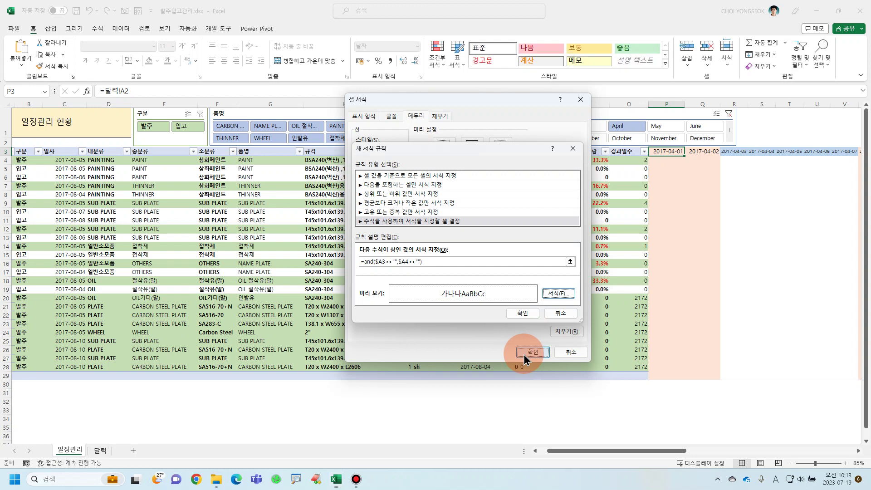
click(526, 318)
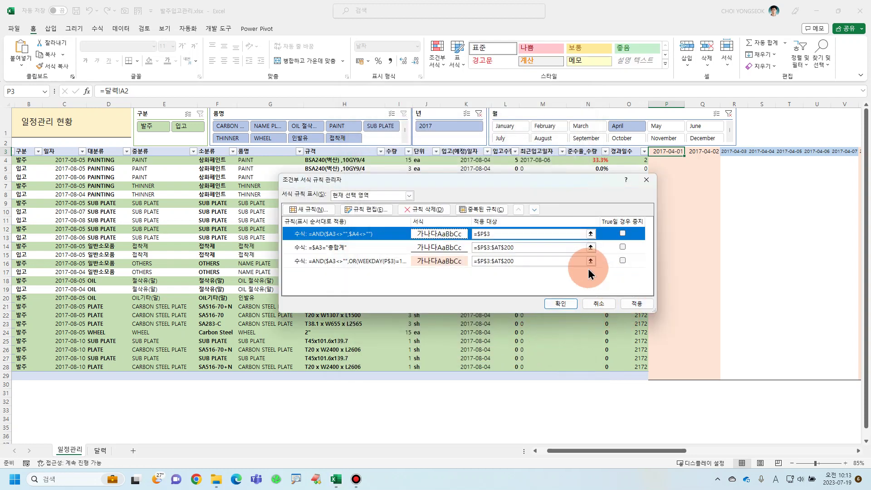
Step: Copy the total-row rule's range =$P$3:$AT$200 into the dotted-border rule, apply it, and close the rules manager
click(529, 247)
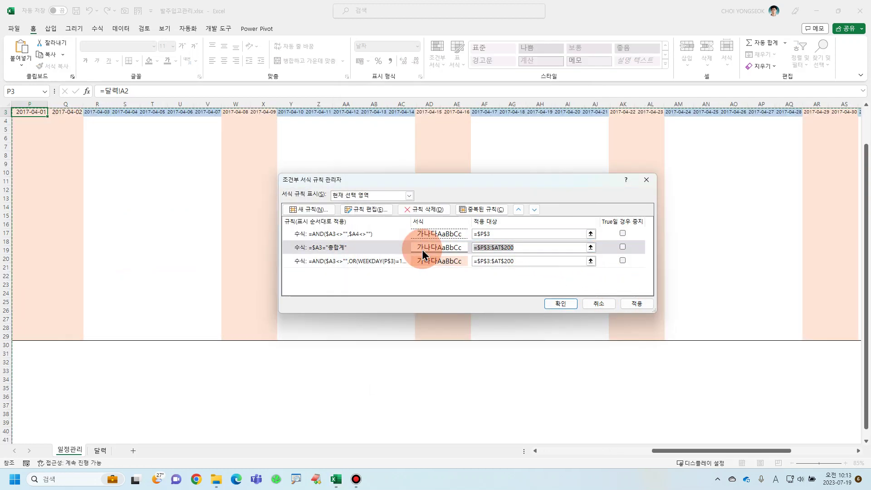
click(550, 234)
key(ctrl+v)
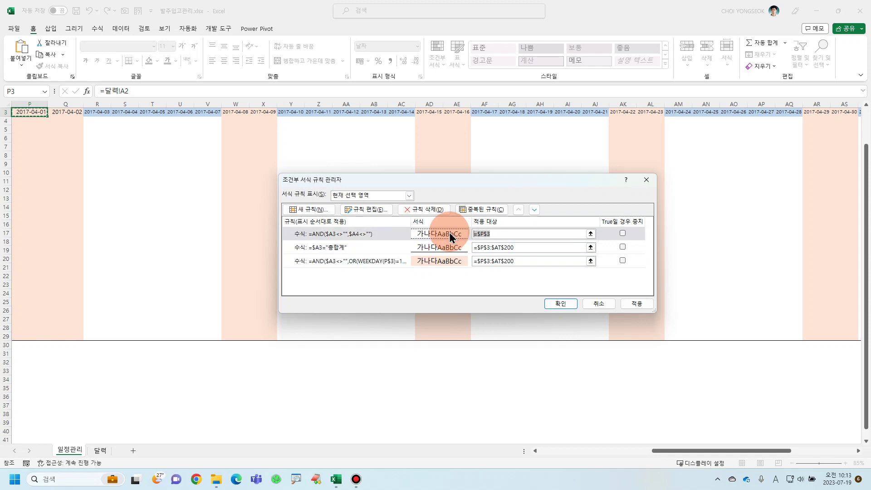
click(647, 306)
click(561, 303)
click(570, 377)
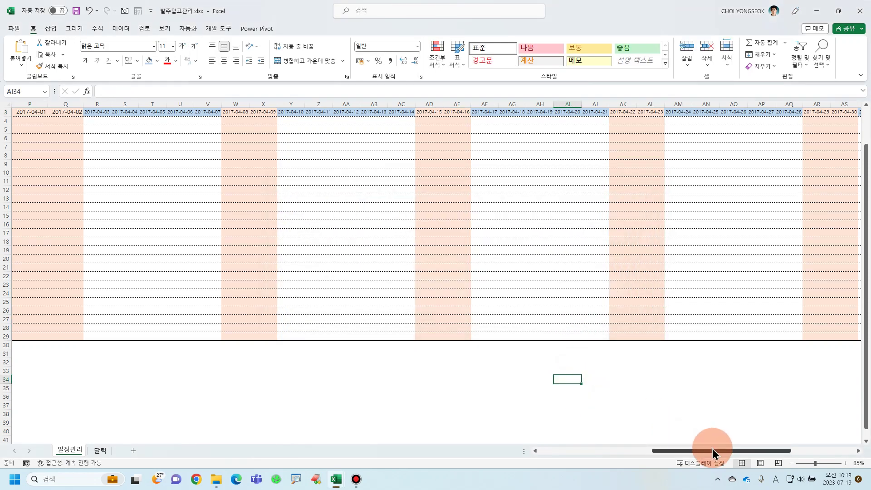
Step: Filter the month slicer to March, February and January in turn, and finally to May
drag(712, 450, 606, 458)
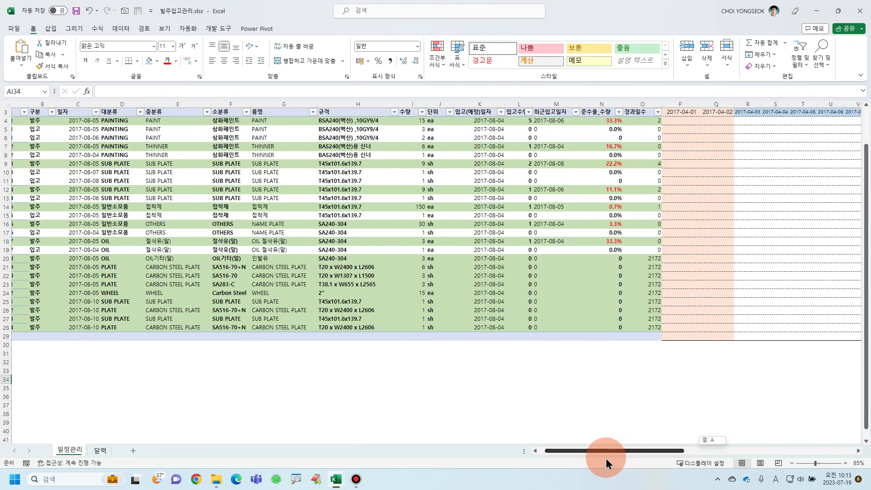
scroll(565, 406, down, 2)
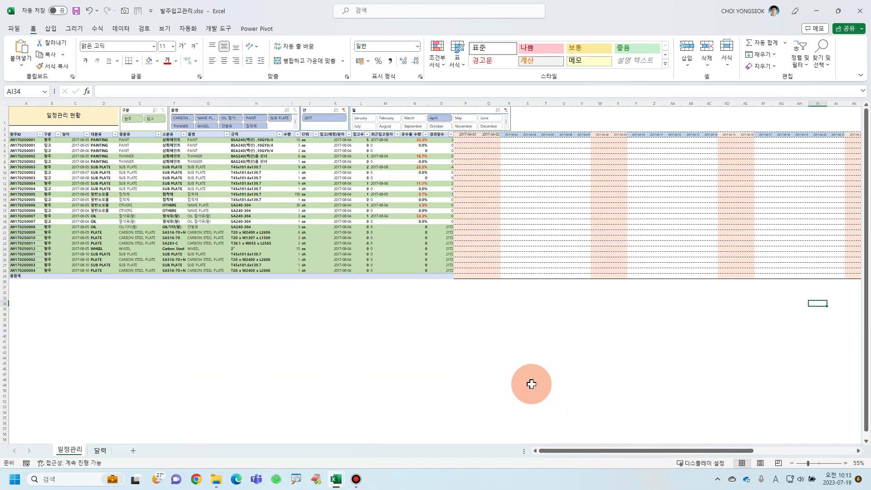
click(407, 118)
click(396, 119)
click(368, 119)
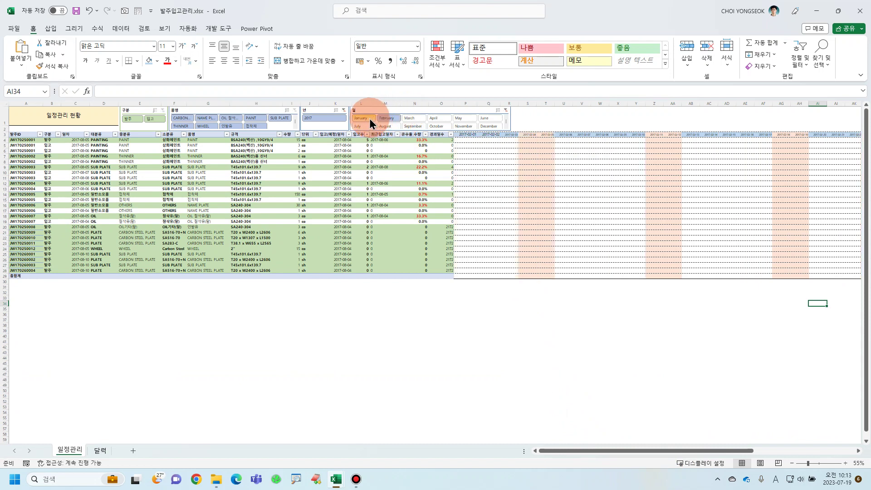
click(474, 120)
Step: Test the item-name slicer with SUB PLATE, PAINT and 접착제, clear its filter, and close the PivotTable field list
click(283, 119)
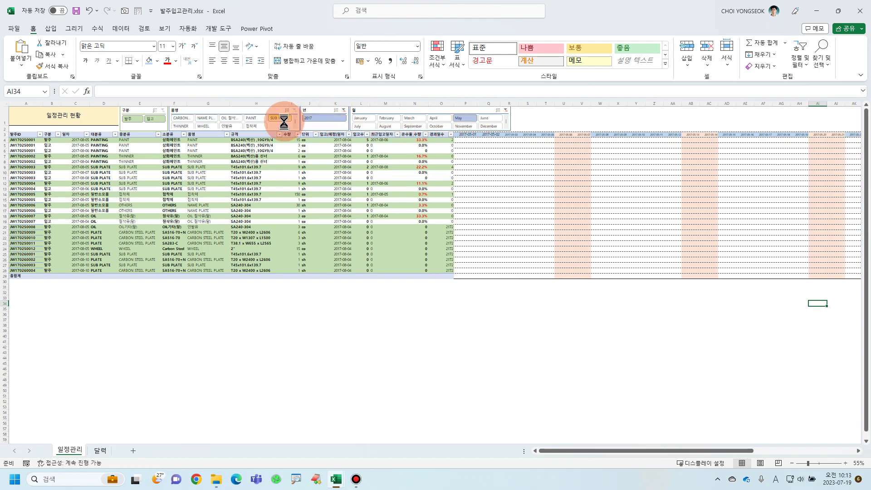
click(262, 118)
click(260, 127)
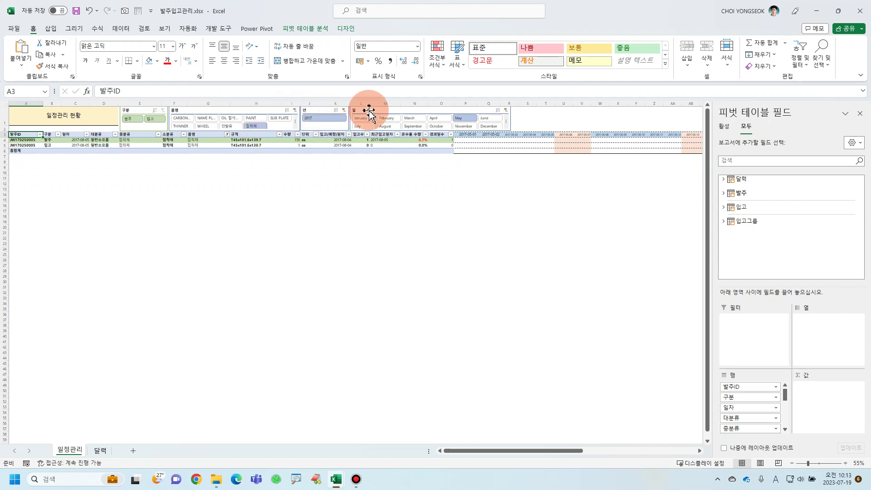
click(294, 110)
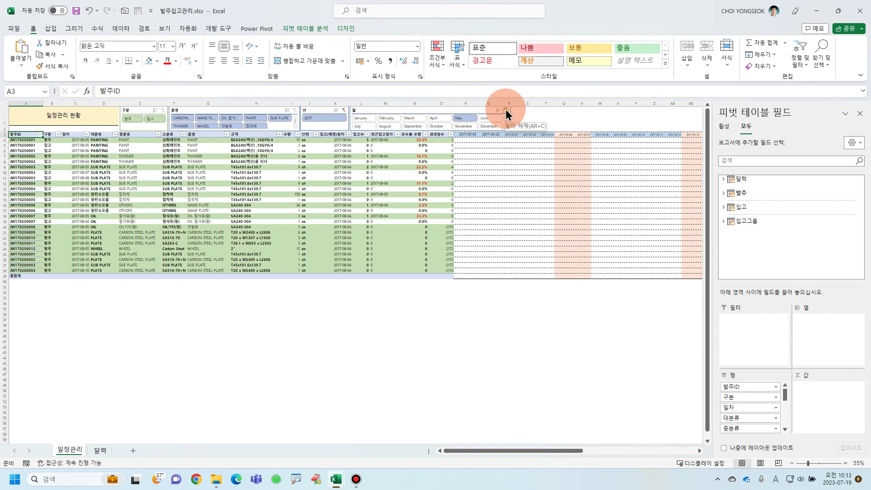
click(859, 114)
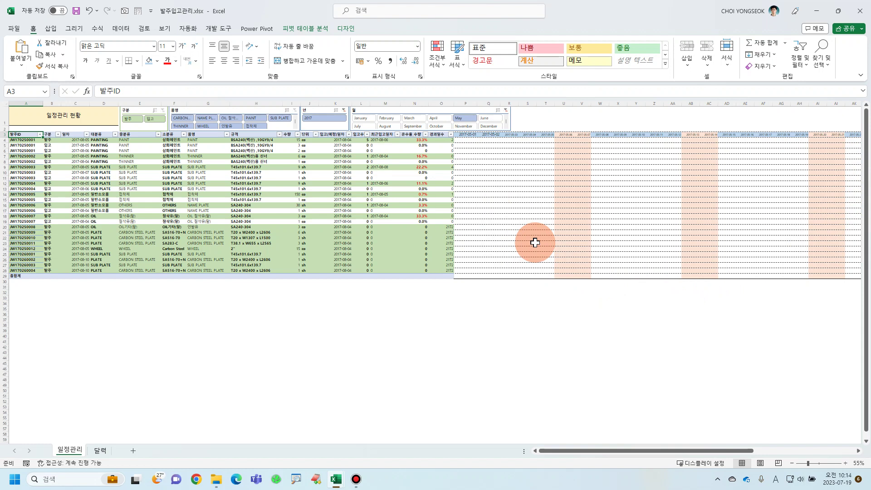
Step: Examine the order and receipt dates in column C and the expected receipt dates in column K against the calendar columns
ctrl+scroll(535, 243, up, 2)
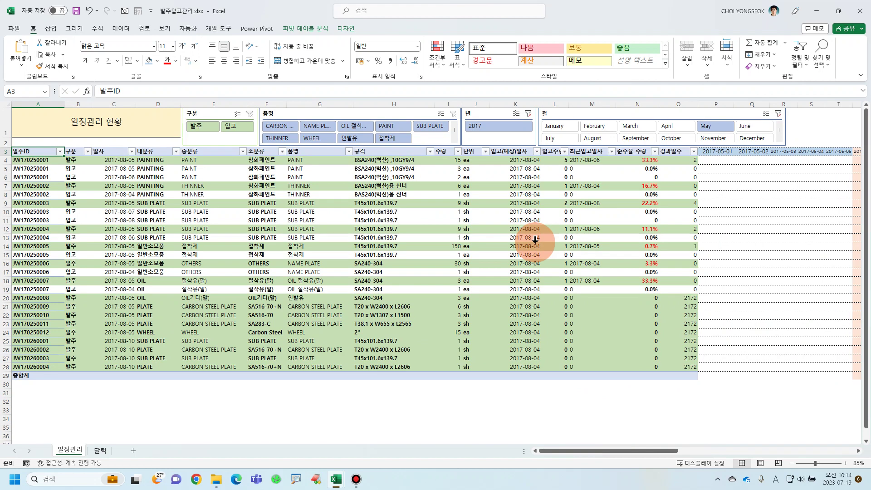
drag(652, 452, 574, 455)
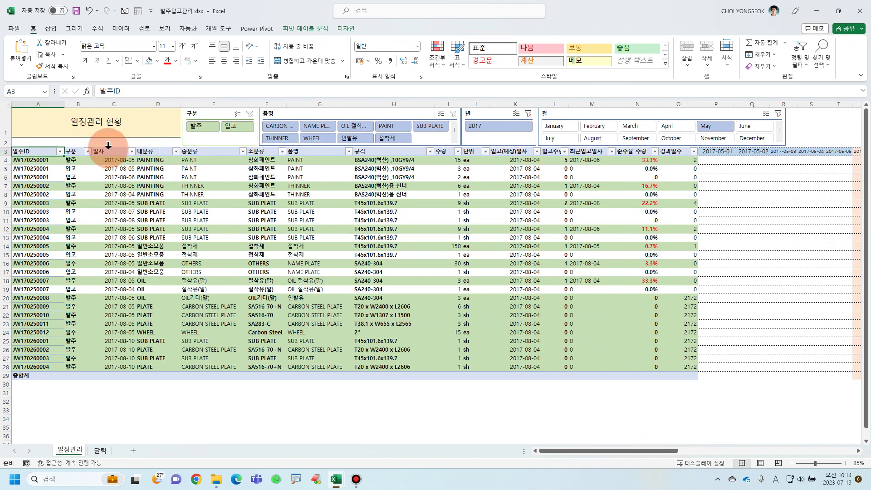
click(66, 160)
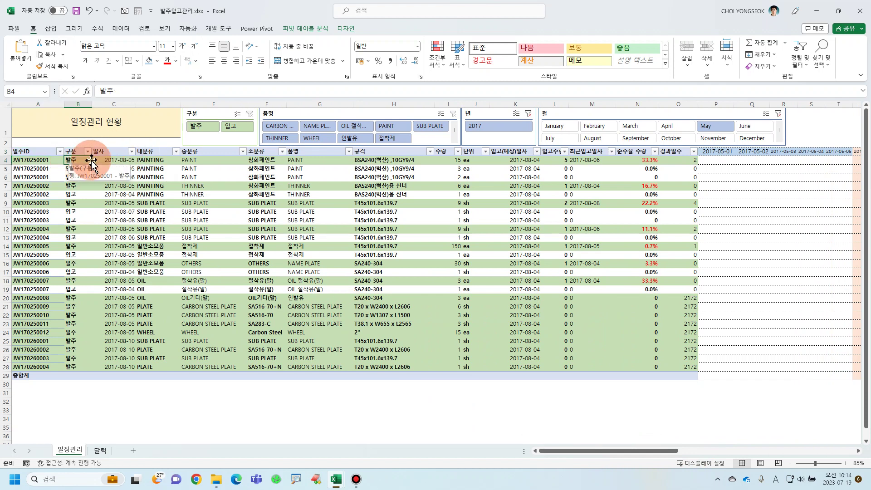
click(519, 161)
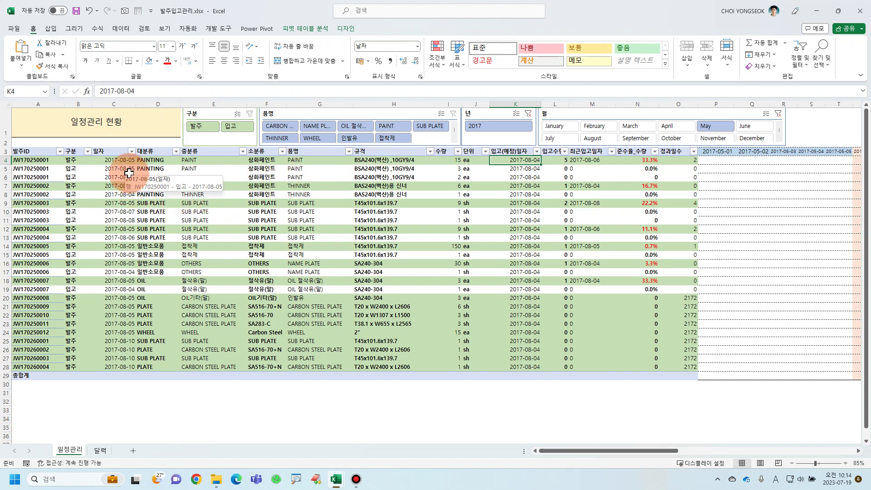
drag(533, 366, 537, 161)
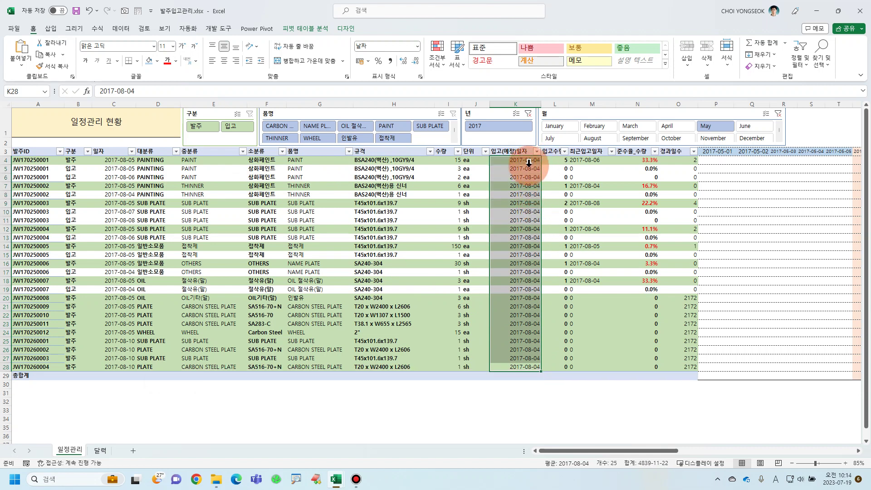
drag(121, 366, 130, 161)
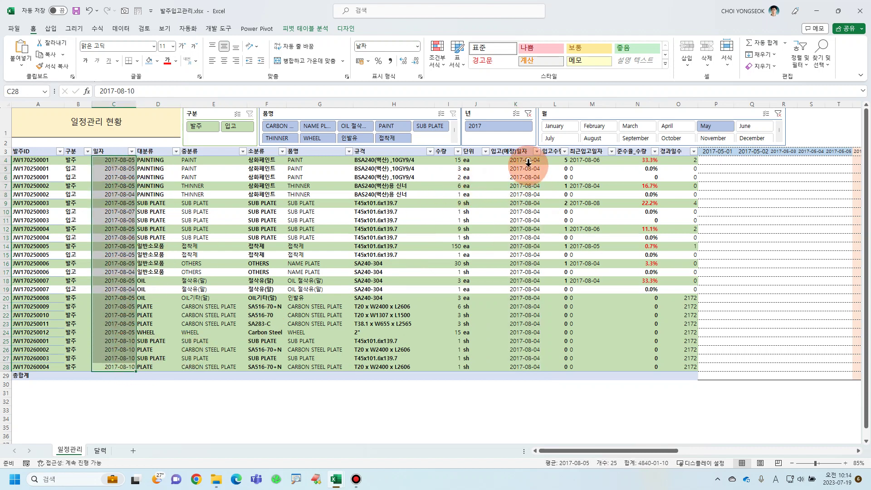
drag(527, 162, 537, 362)
drag(628, 451, 675, 454)
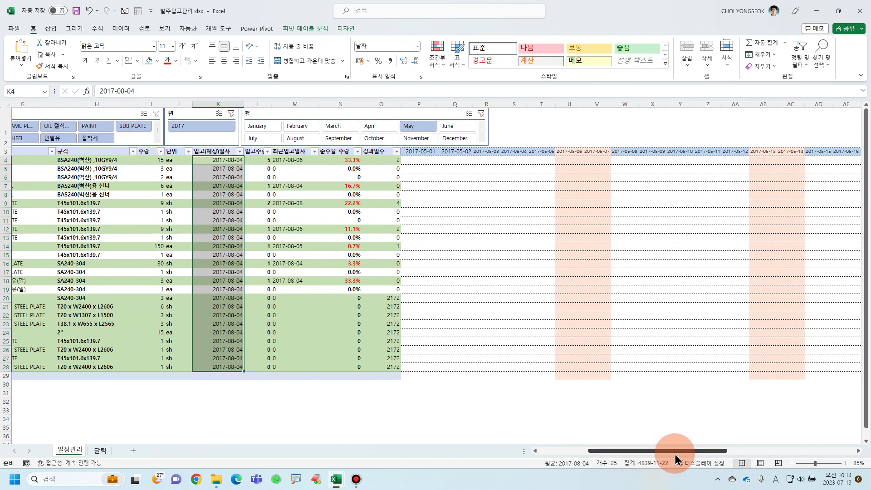
click(229, 162)
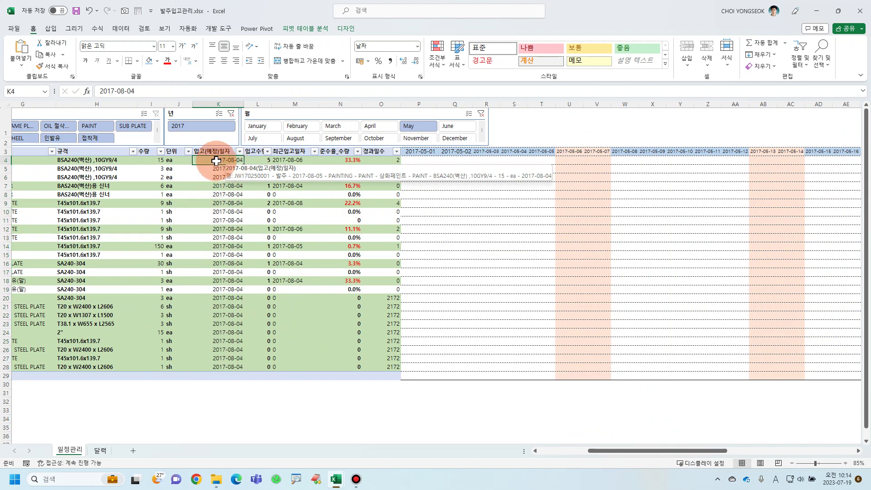
Step: Select the range P4:AT200 and start a new conditional formatting rule that determines cells by formula
click(412, 159)
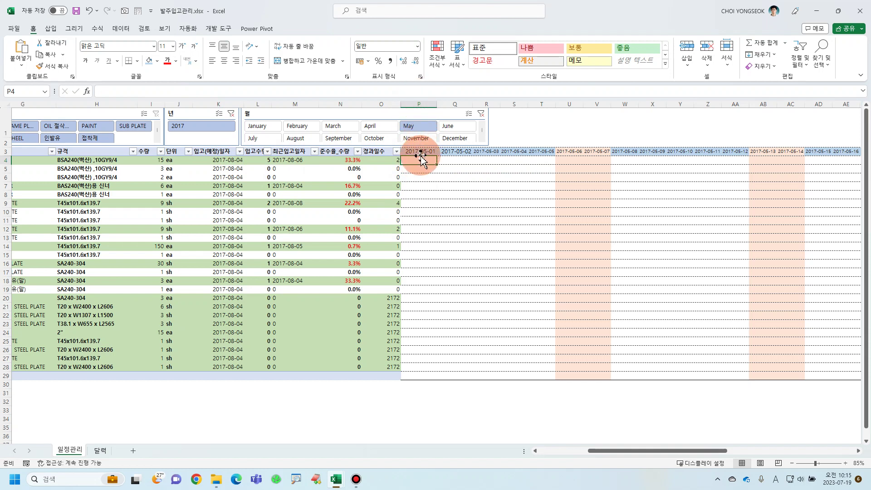
drag(420, 159, 740, 424)
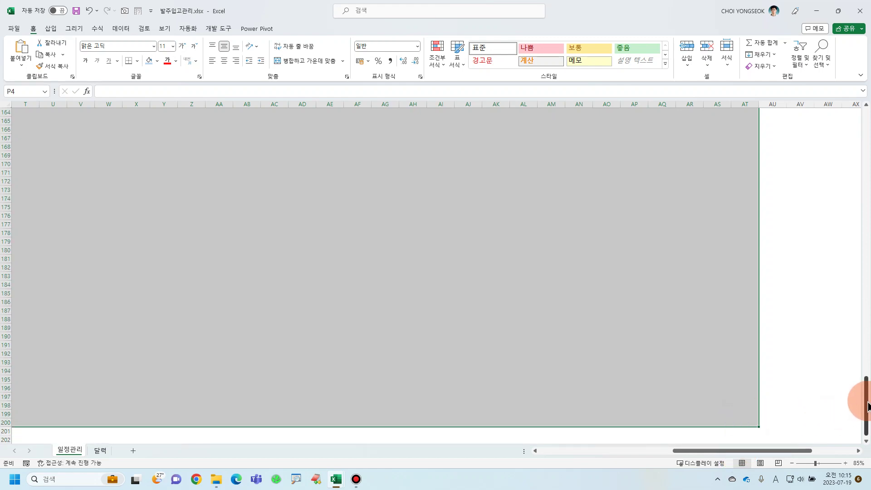
drag(868, 403, 866, 127)
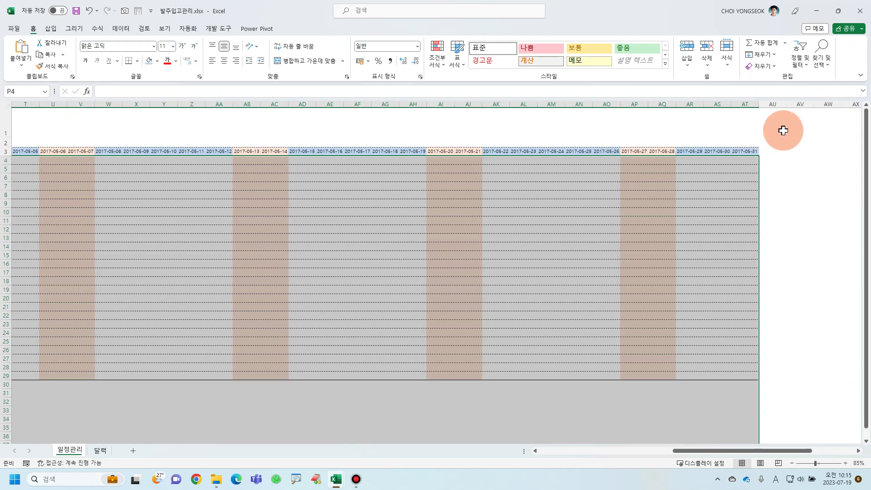
drag(755, 450, 660, 451)
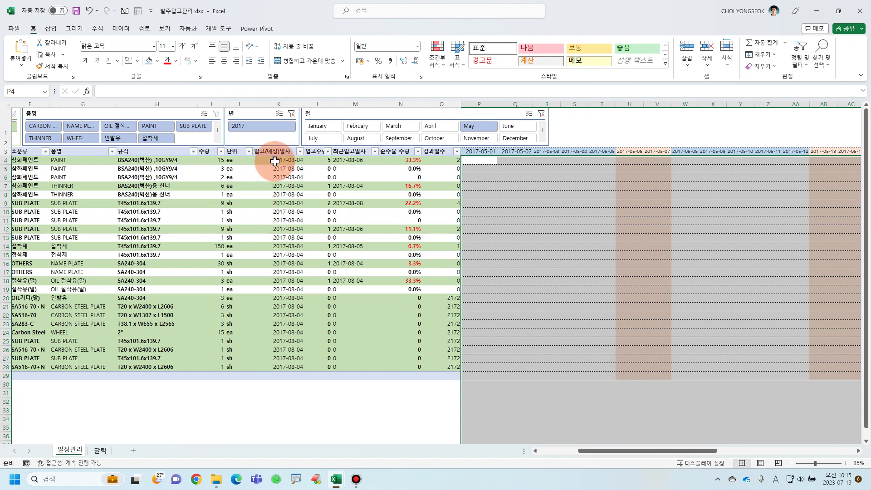
mouse_move(274, 161)
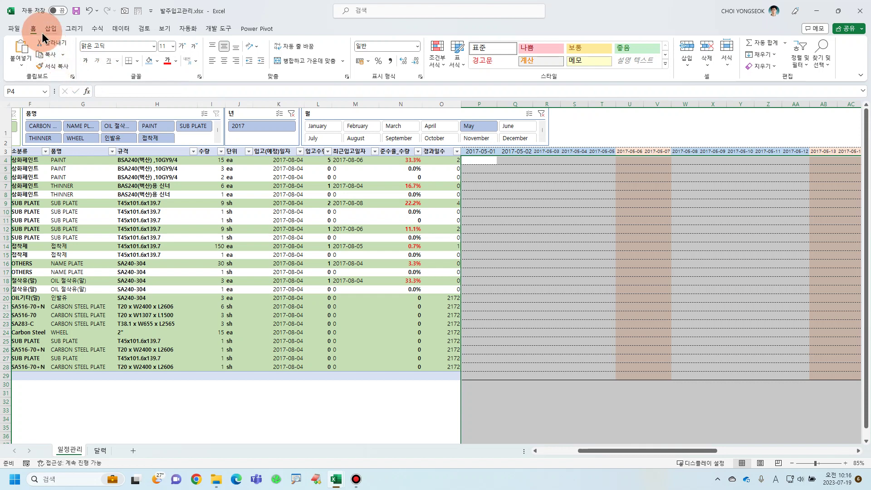
click(442, 67)
click(489, 216)
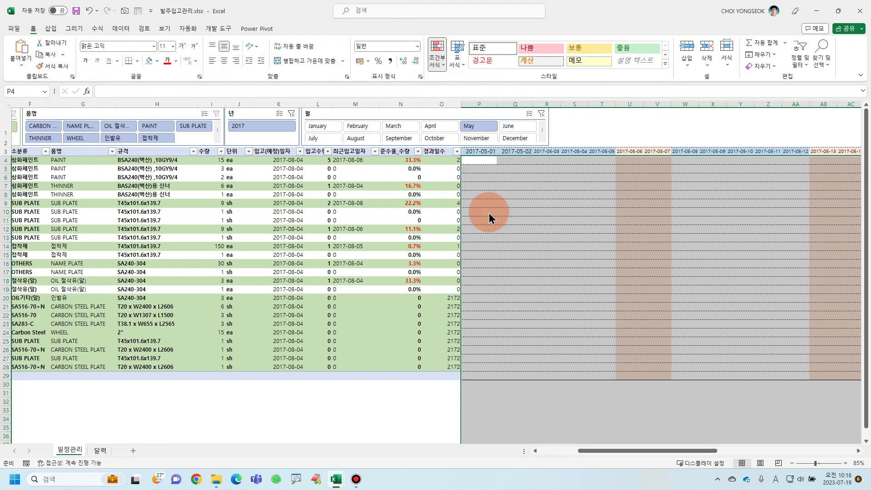
click(313, 209)
click(402, 222)
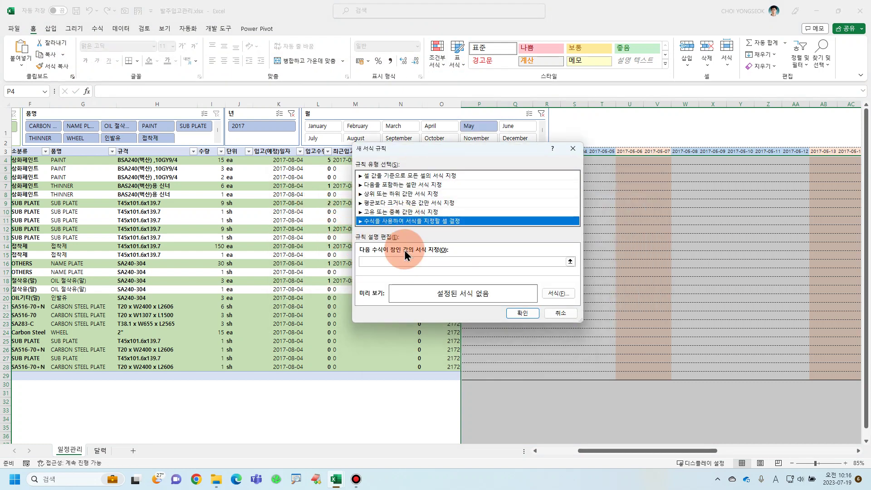
Step: Set the new rule's formula to =$K4=P$4, locking the column of K4 and the row of P4
click(406, 260)
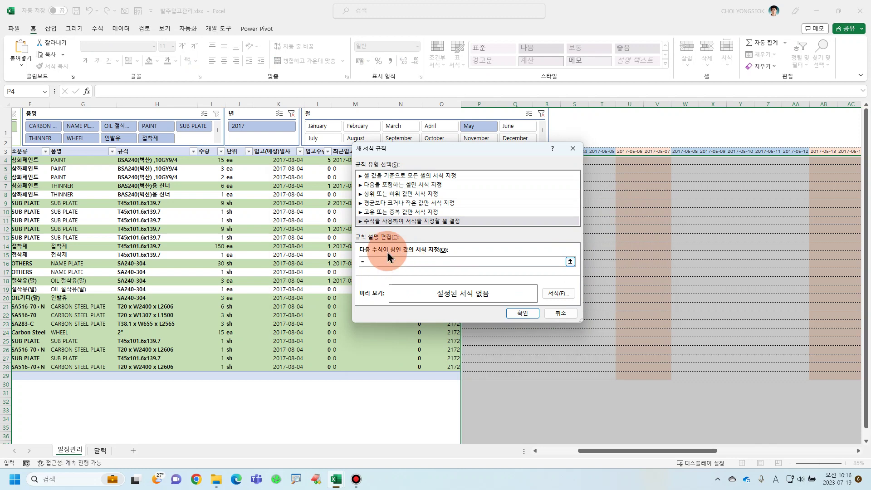
drag(416, 147, 625, 154)
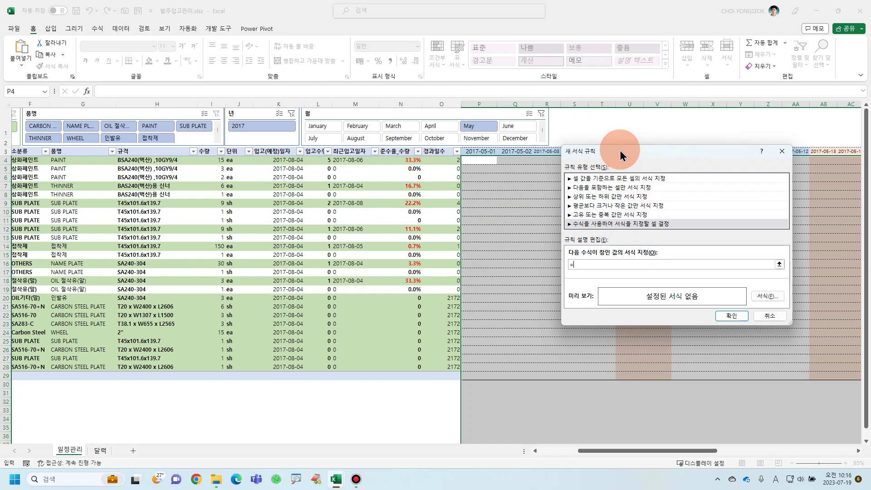
drag(624, 157, 608, 133)
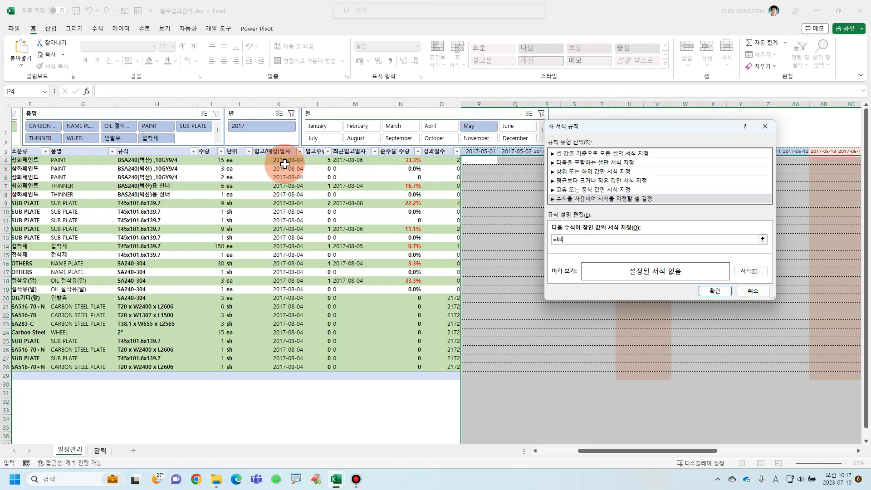
key(F4)
key(F4)
key(F4)
key(F4)
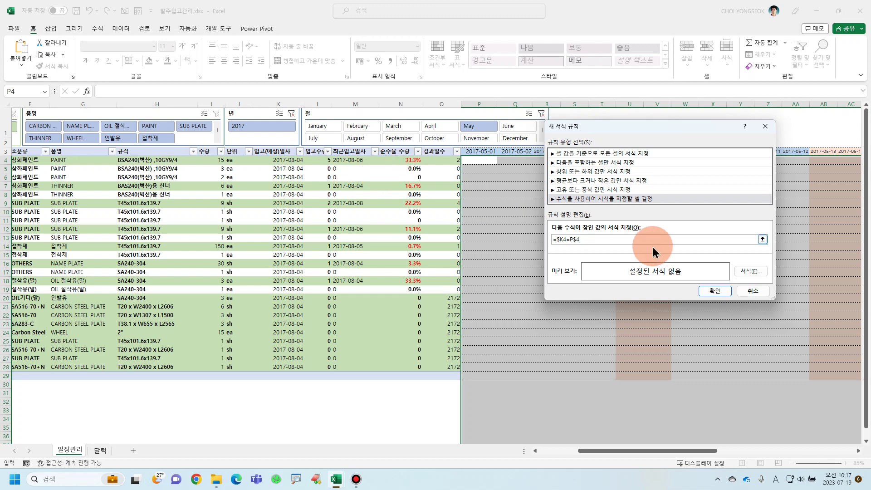
Step: Give the rule a two-colour horizontal gradient fill, white to blue, with the blue band in the middle
click(748, 272)
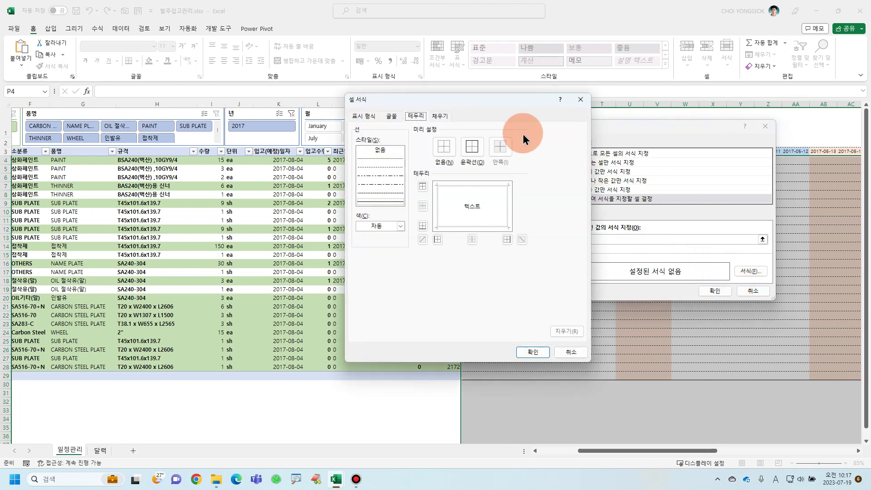
click(440, 116)
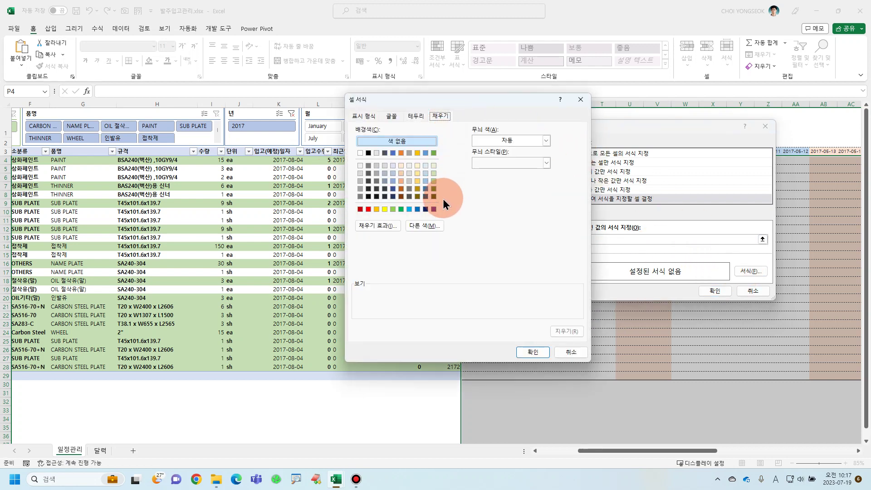
click(390, 226)
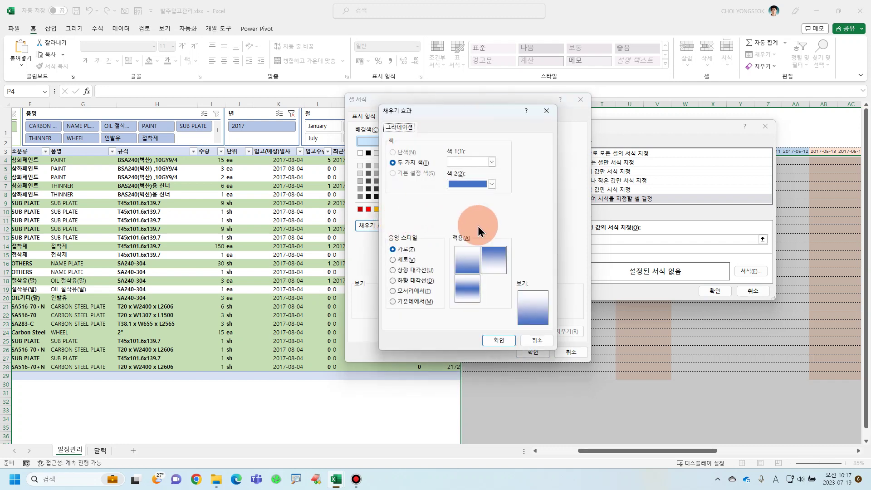
click(476, 294)
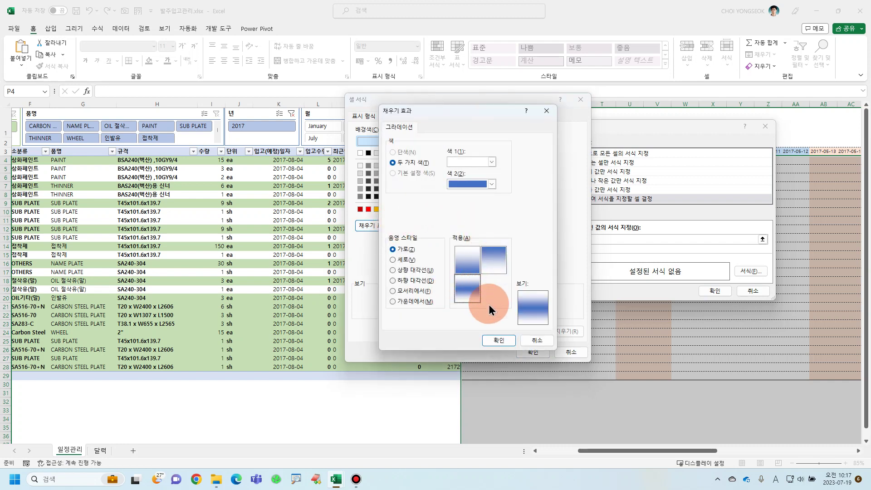
click(499, 341)
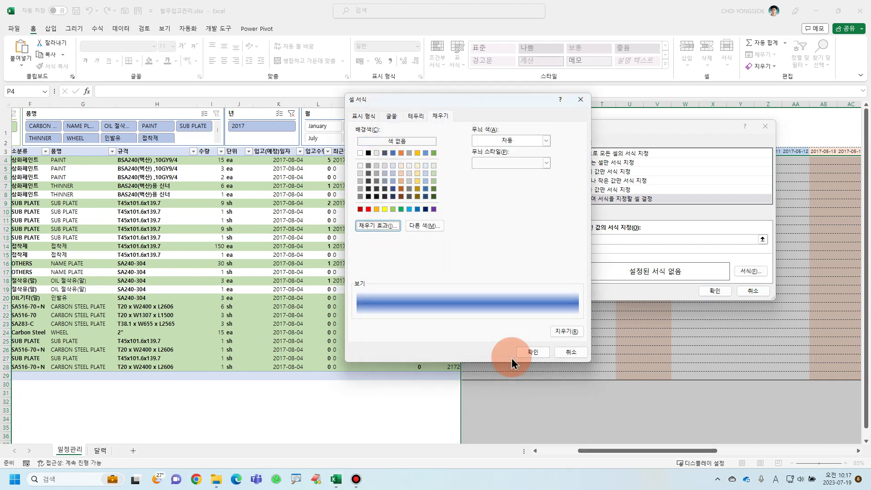
Step: Add top and bottom borders to the rule's format, confirm the new rule, and apply it to the range
click(423, 116)
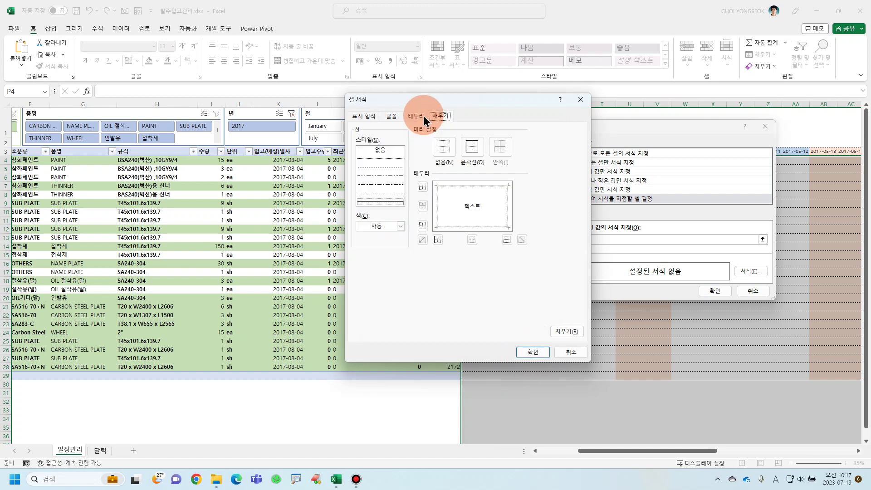
click(451, 186)
click(467, 227)
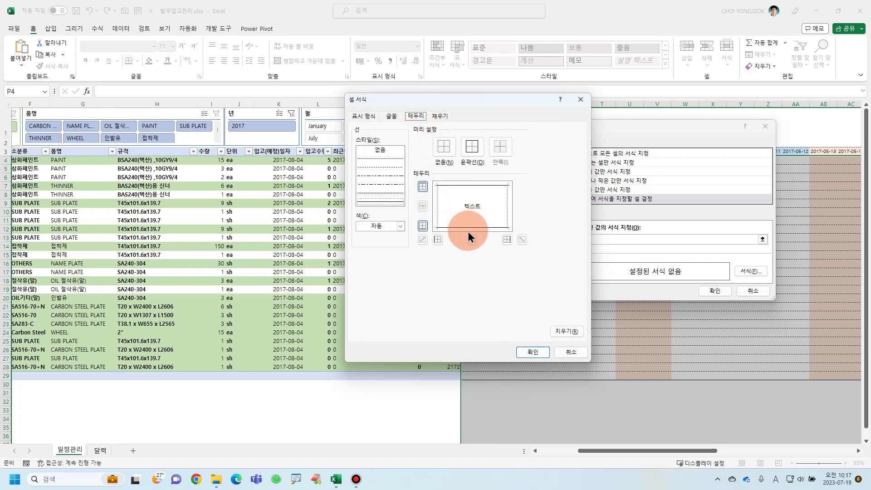
click(525, 352)
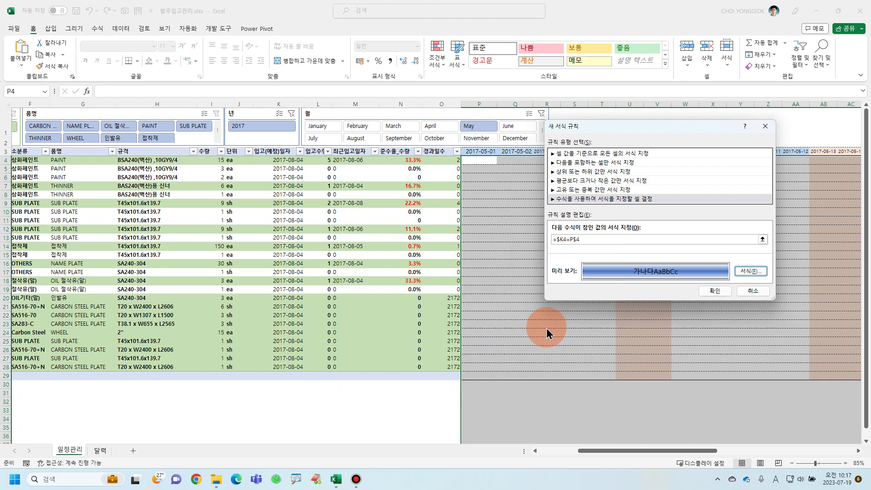
click(706, 292)
click(644, 305)
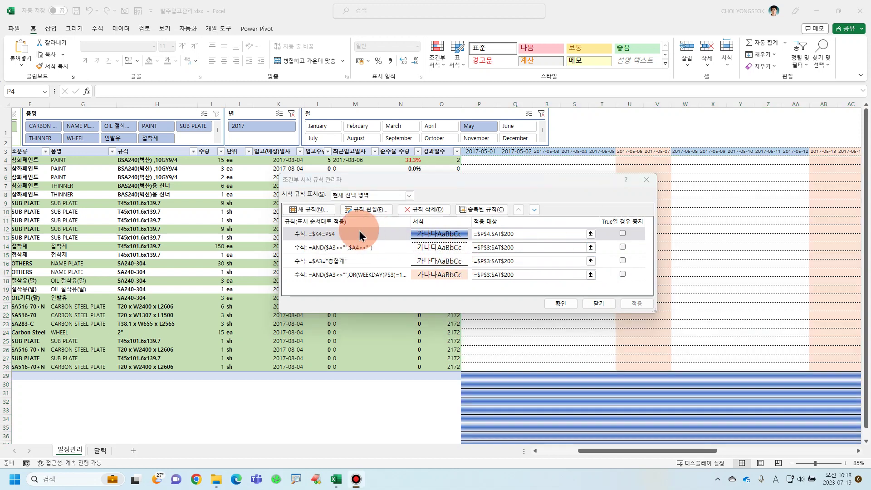
Step: Change the gradient bar rule's formula to =$K4=P$3 and apply it to the date range
click(358, 234)
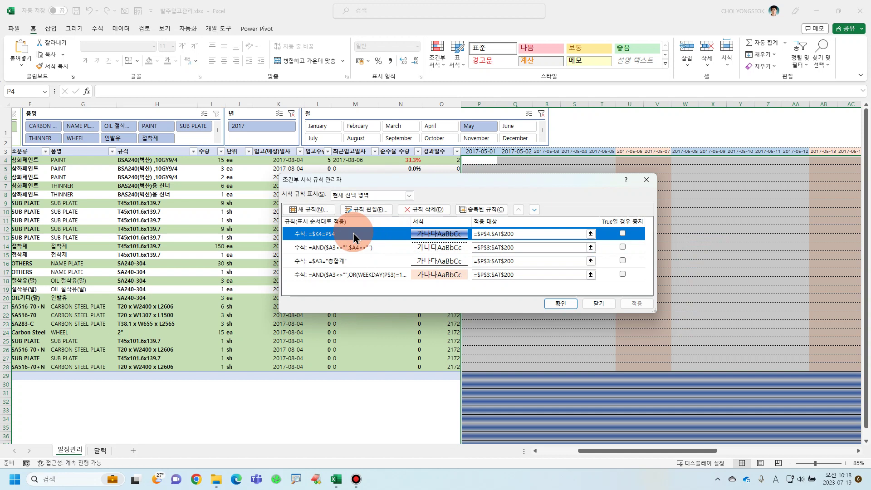
click(364, 210)
click(429, 302)
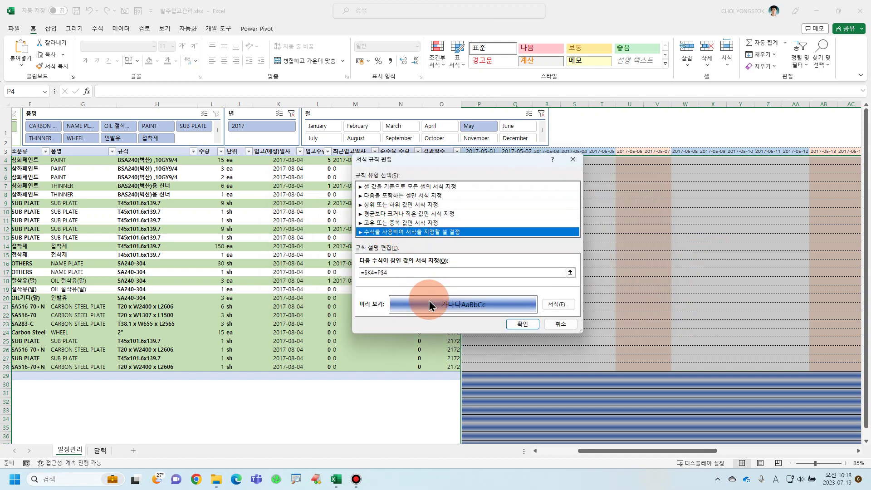
click(416, 272)
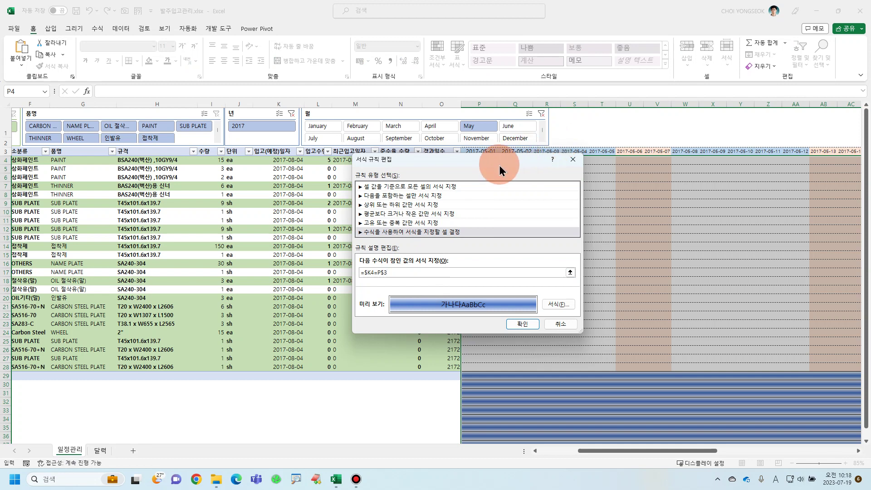
drag(499, 166, 501, 191)
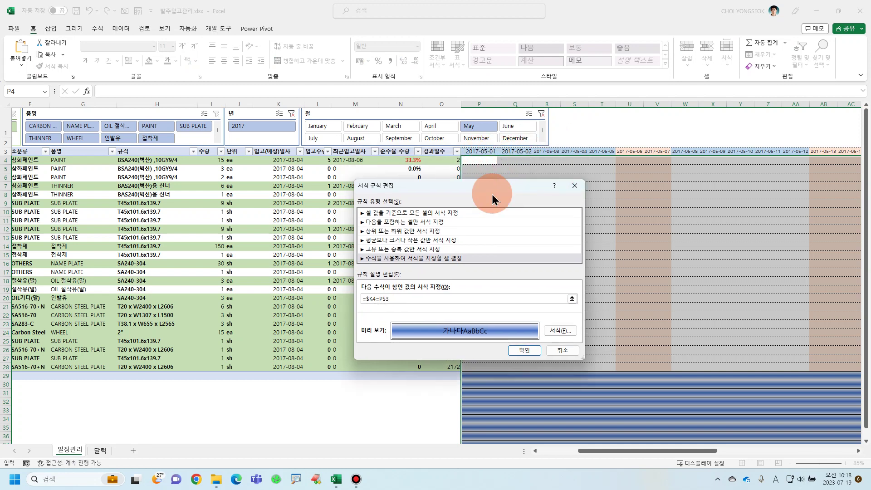
click(539, 350)
click(637, 304)
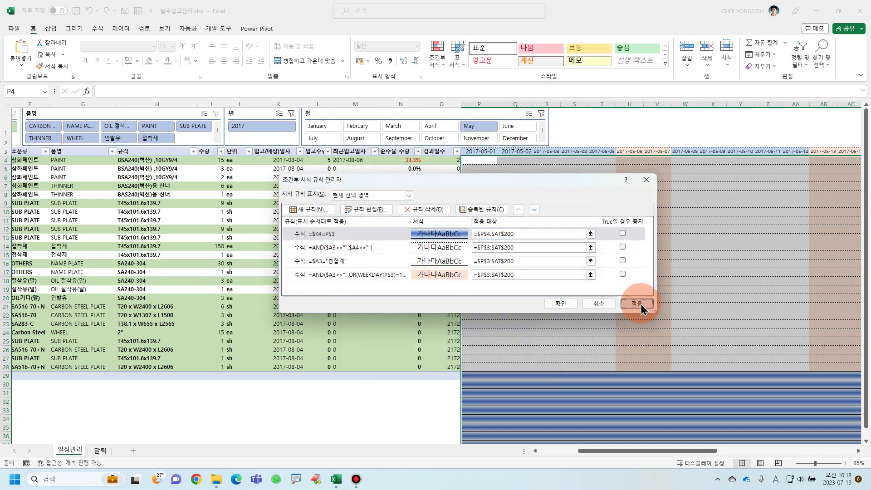
click(557, 308)
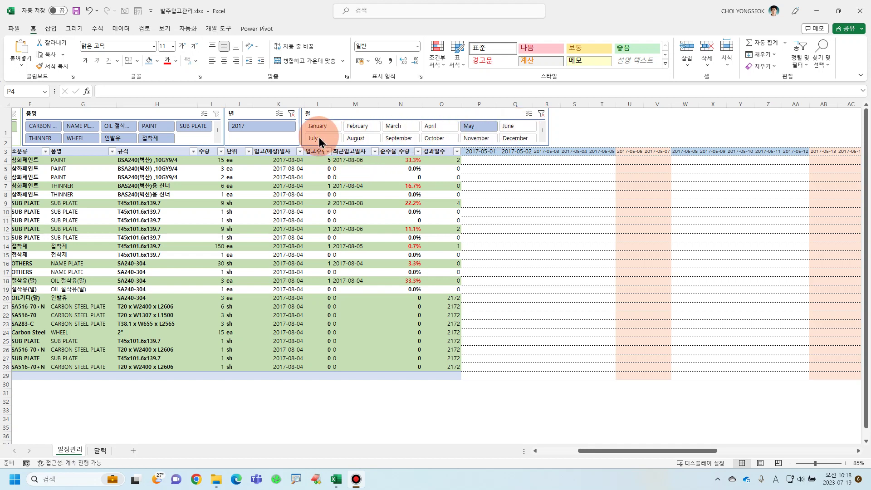
Step: Filter the schedule to August with the month slicer and check the bars under the date columns
key(ctrl+shift+End)
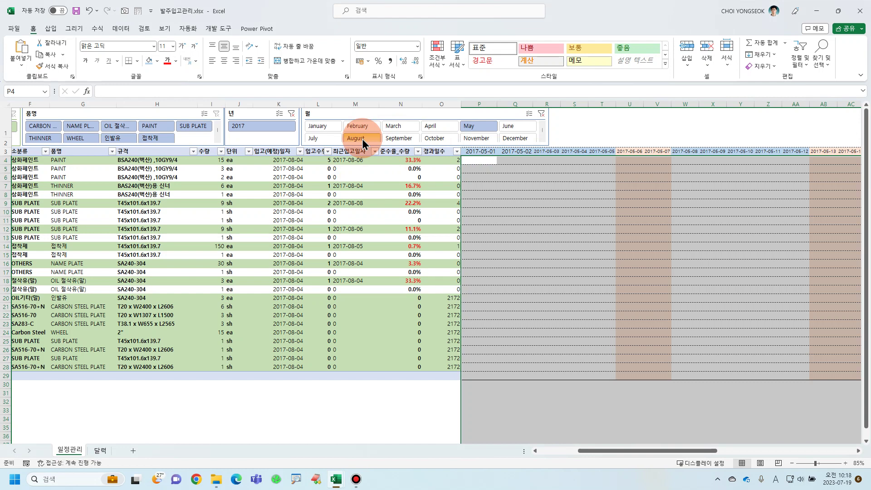
click(362, 139)
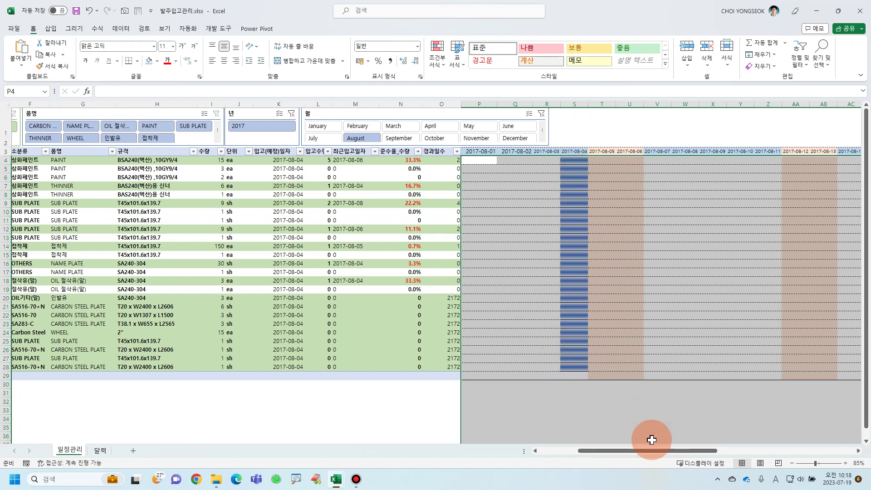
drag(651, 451, 613, 451)
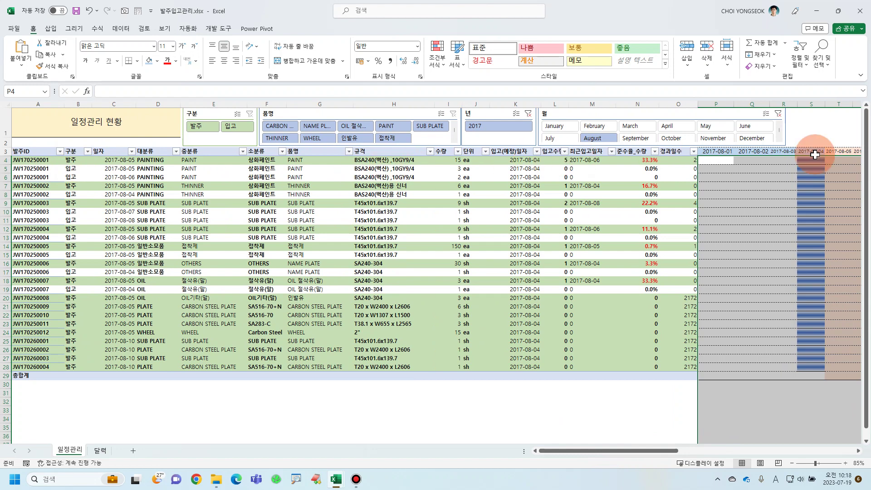
drag(674, 453, 729, 455)
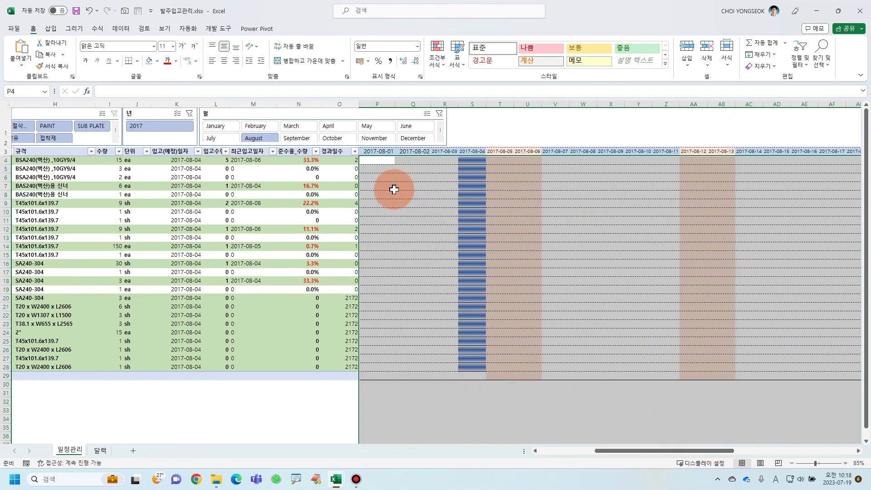
Step: Open the gradient bar rule for editing from the conditional formatting rules and copy its formula
click(437, 67)
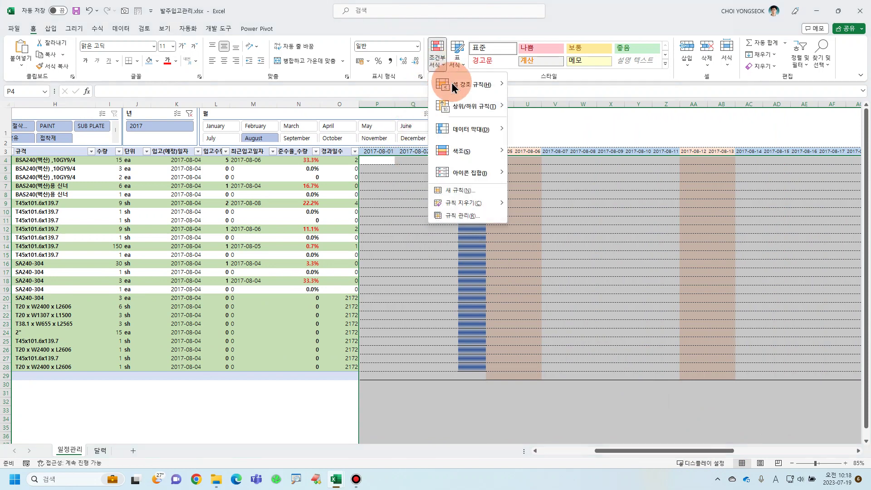
click(481, 215)
click(365, 235)
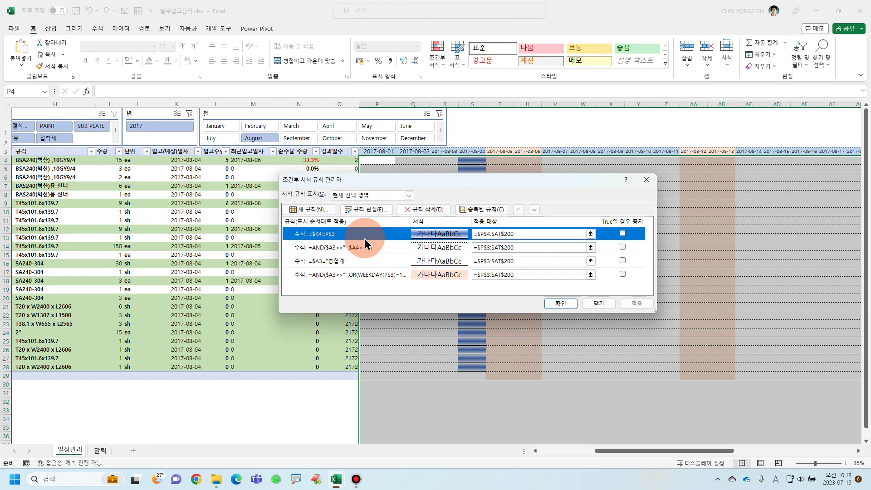
click(371, 210)
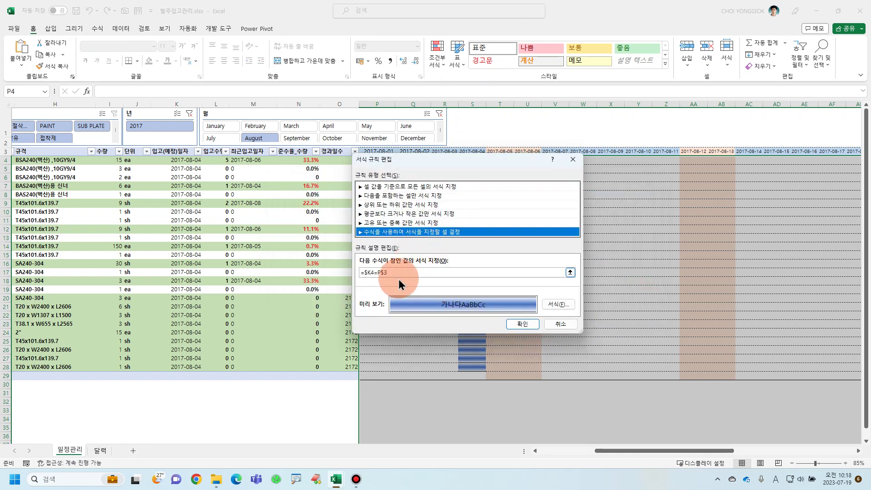
click(385, 274)
drag(397, 273, 300, 272)
key(ctrl+c)
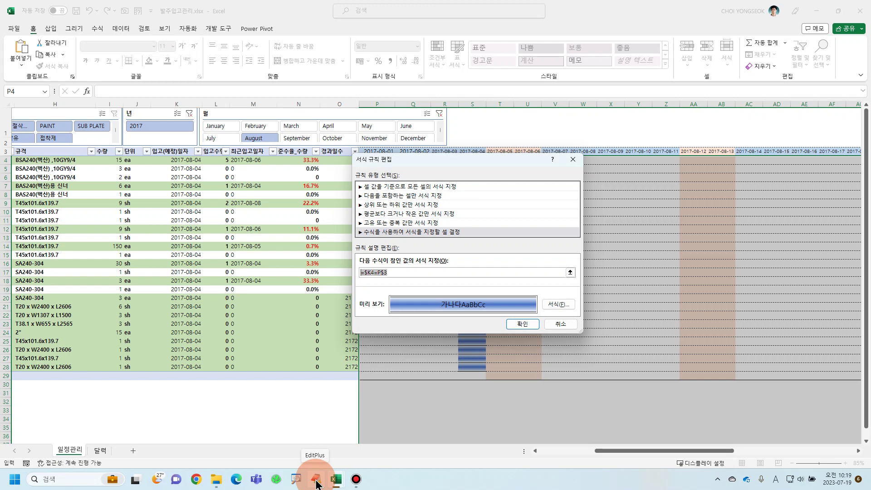
mouse_move(335, 485)
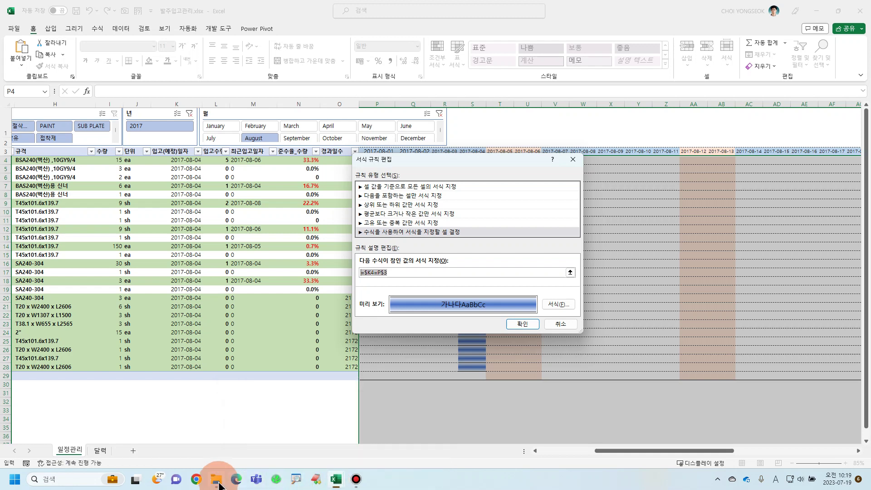
click(15, 480)
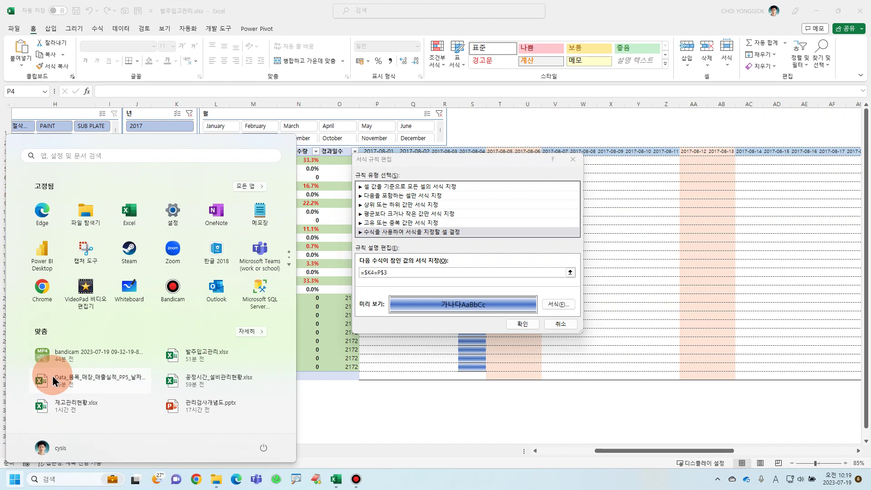
click(260, 213)
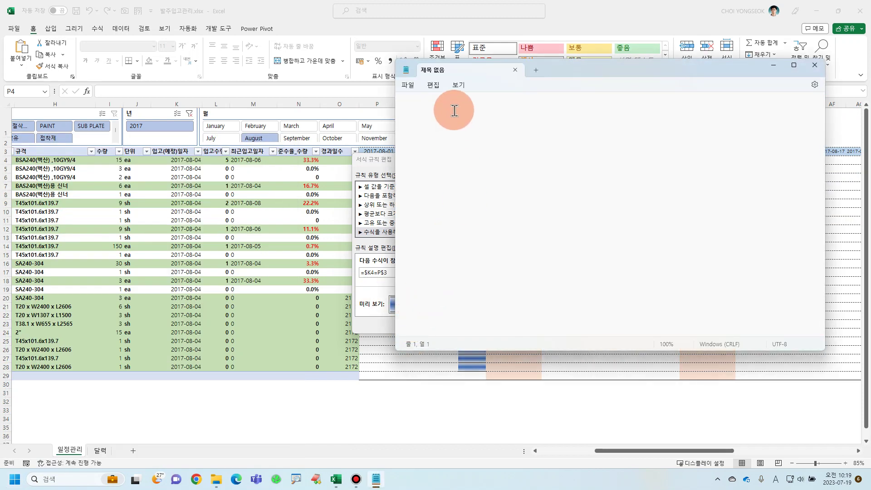
key(ctrl+v)
scroll(475, 176, up, 6)
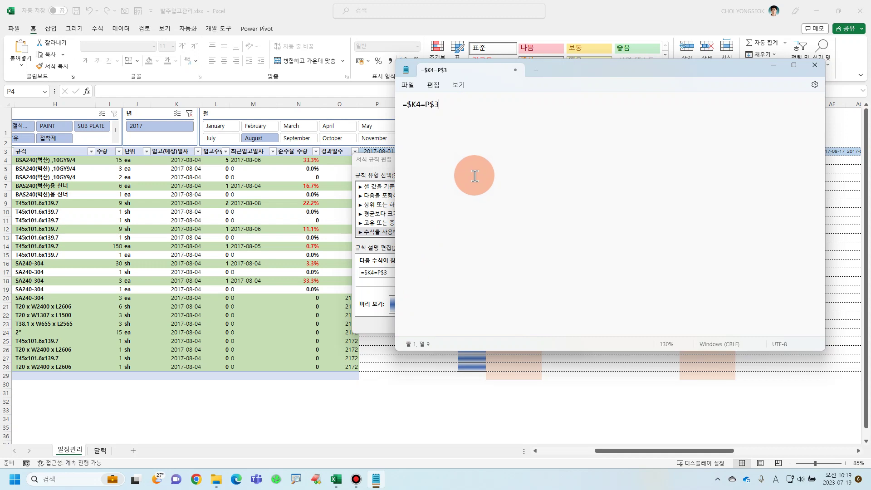
scroll(475, 175, up, 7)
click(411, 109)
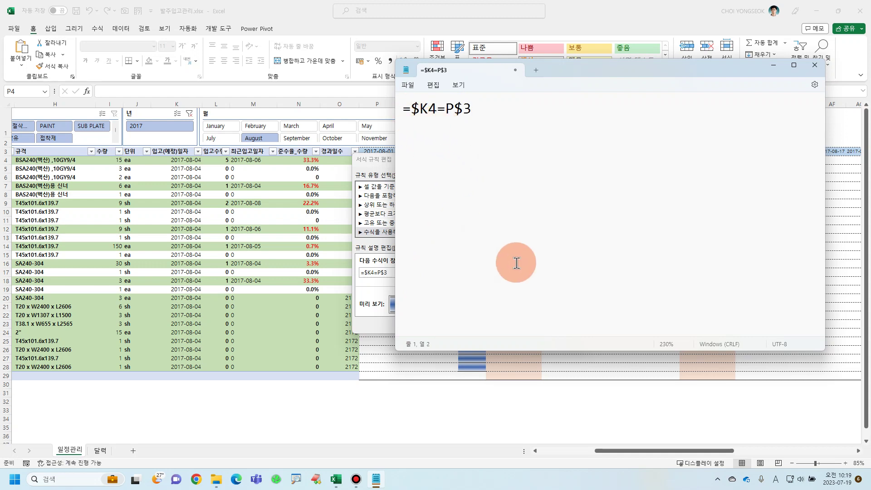
key(Hangul)
click(612, 449)
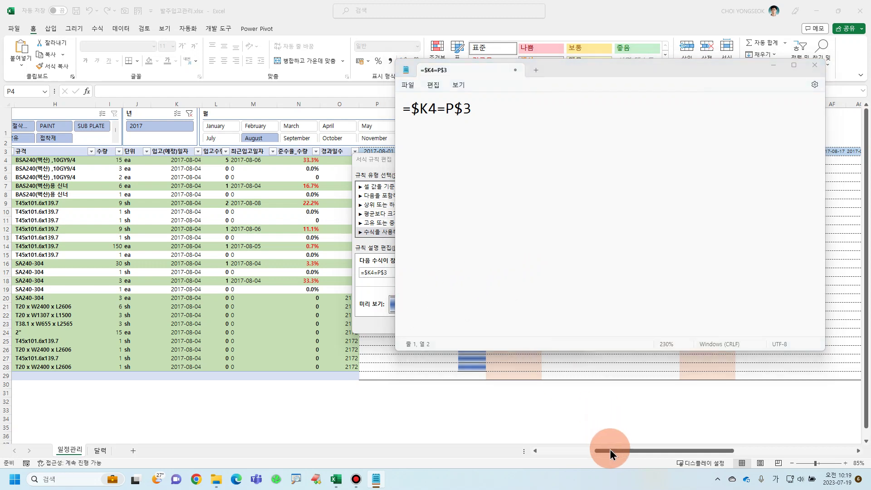
click(815, 67)
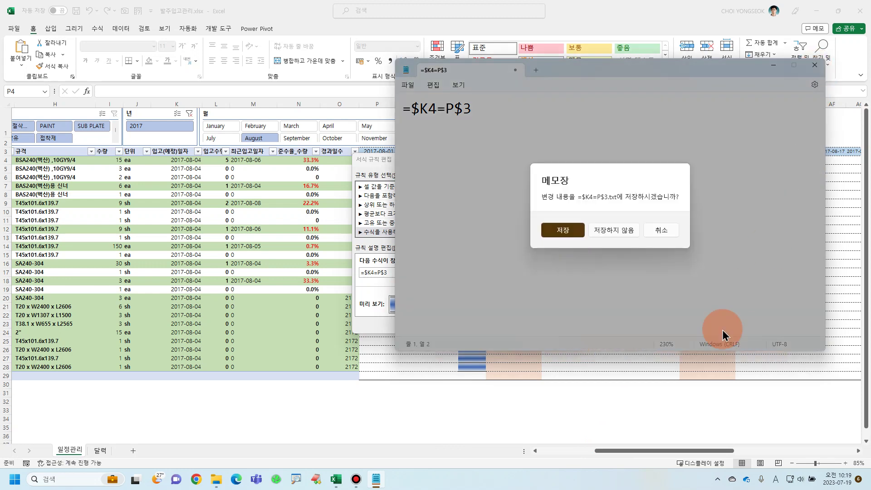
click(631, 230)
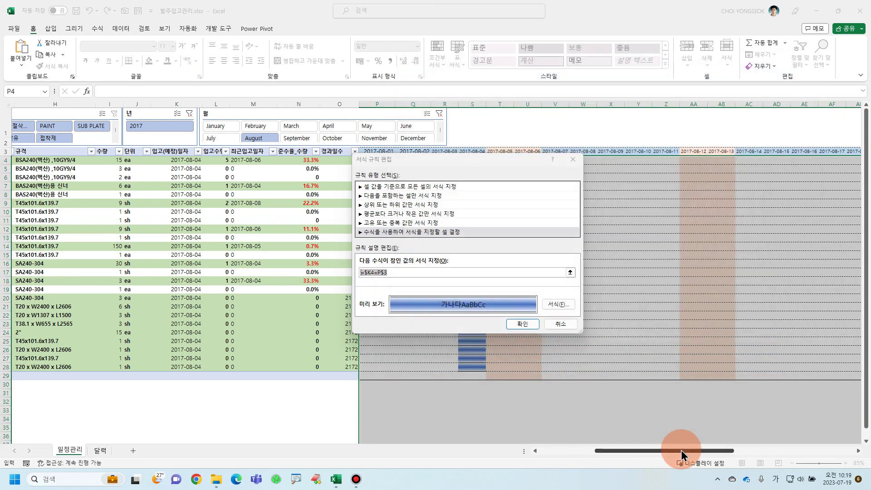
Step: Search Windows for 메모, open a blank Notepad document, and move its window below the sheet's slicers
drag(681, 450, 552, 456)
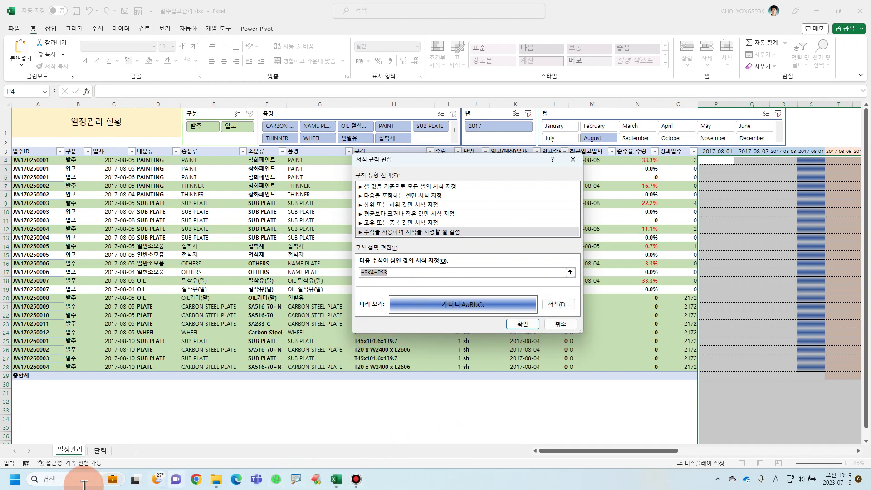
click(53, 480)
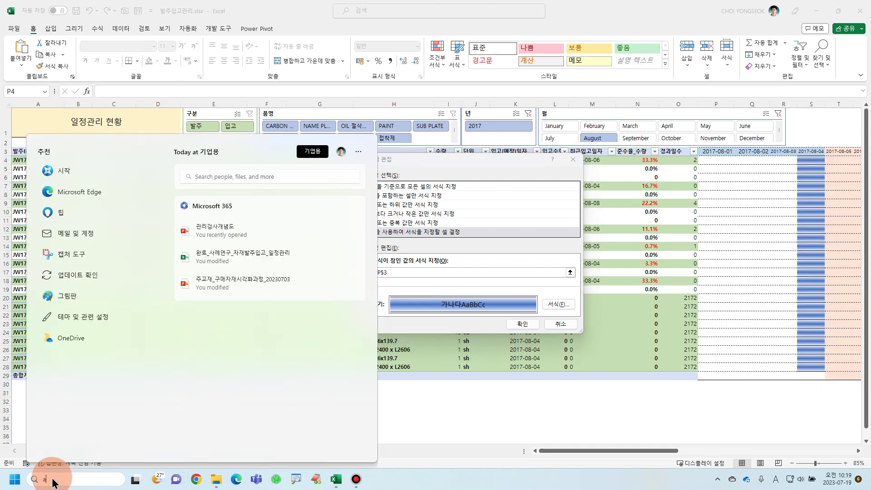
text(메모)
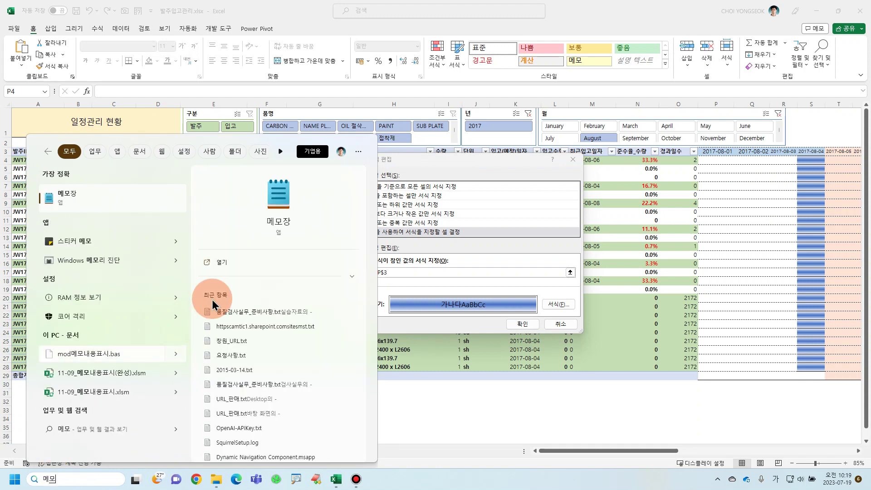
click(295, 227)
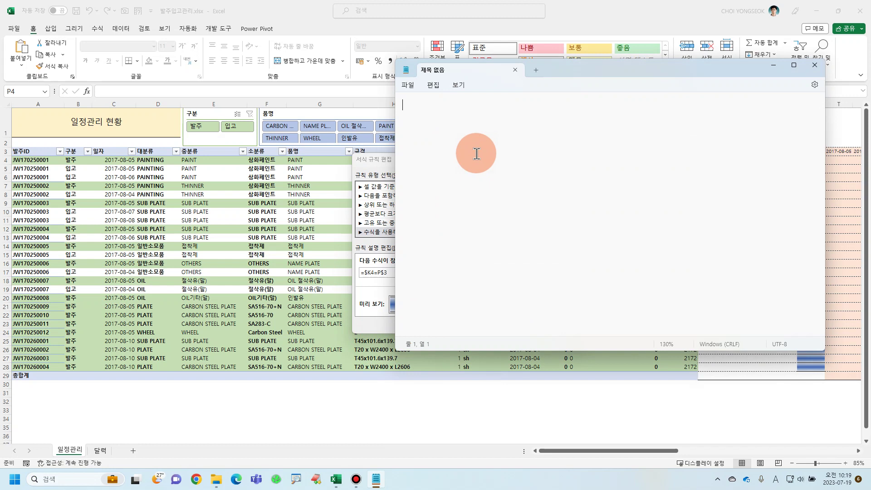
text(=)
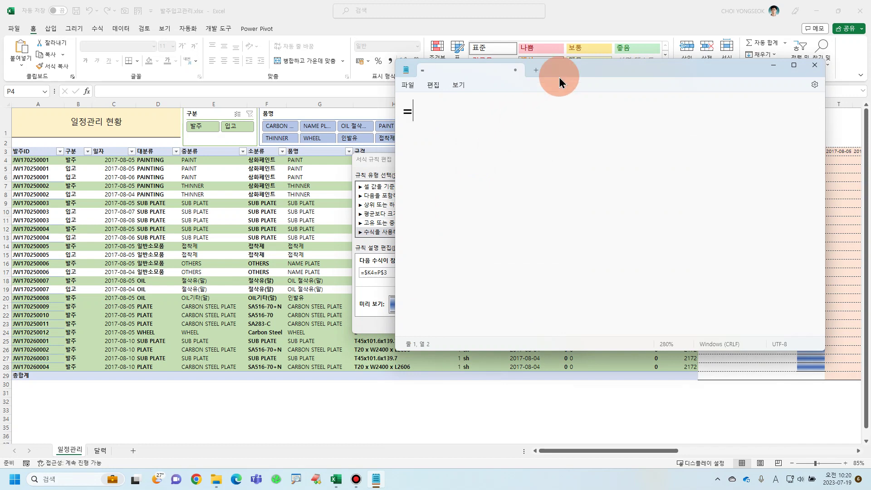
drag(584, 71, 568, 171)
click(471, 214)
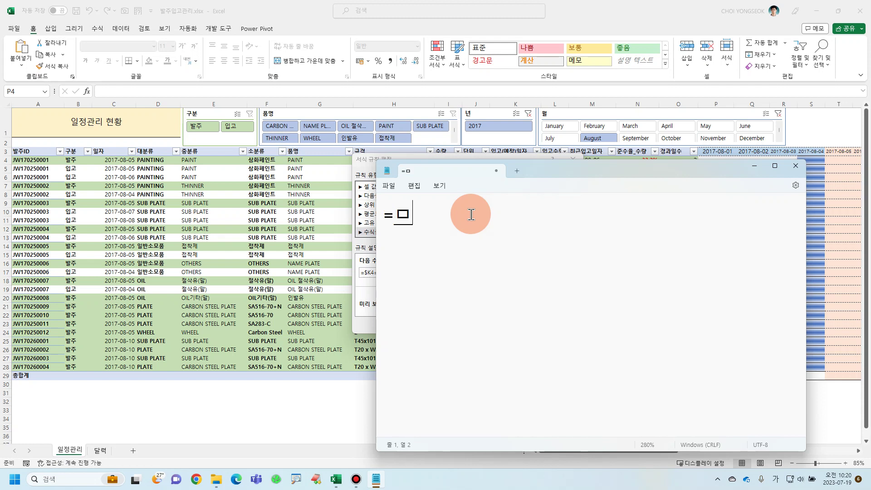
Step: Write the start of an AND formula with the condition $b4="발주", locking column B: =and($b4="발주",
text(=and()
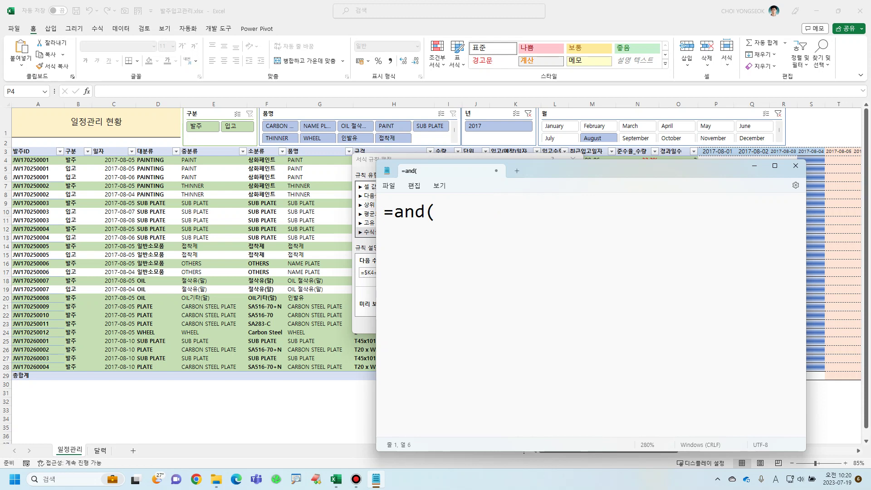
text(b4)
click(436, 209)
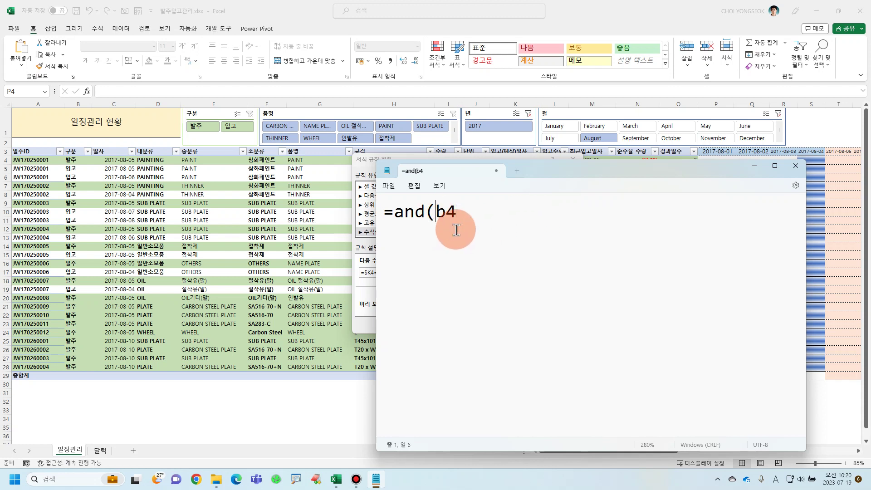
text($)
click(499, 223)
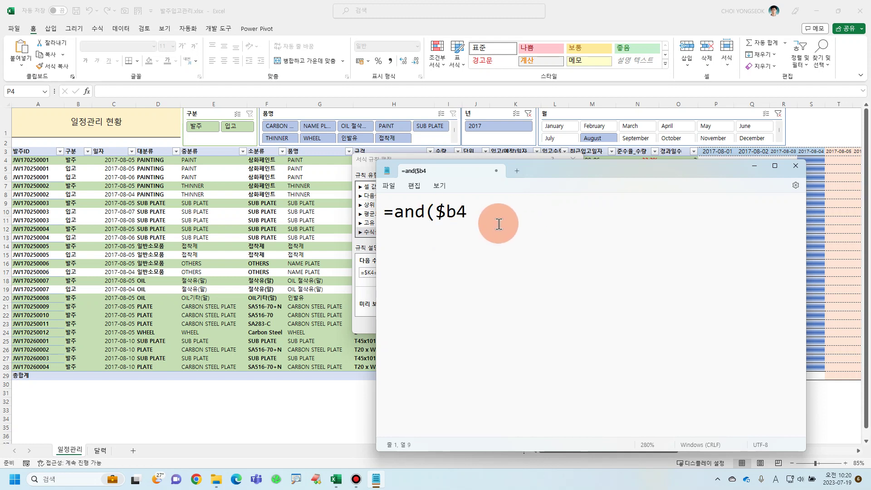
text(="발주",)
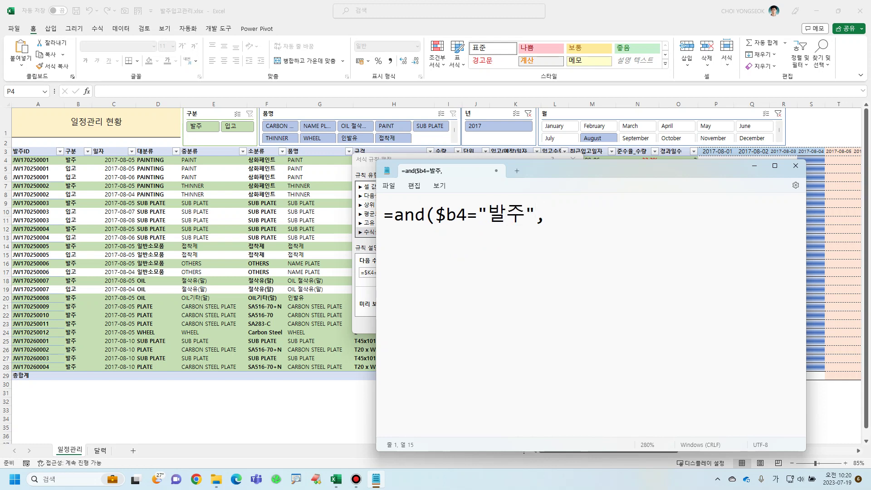
Step: Complete the AND formula with the condition $k4=p$3, locking column K and row 3, and close the parenthesis
key(Hangul)
text(k4)
click(548, 215)
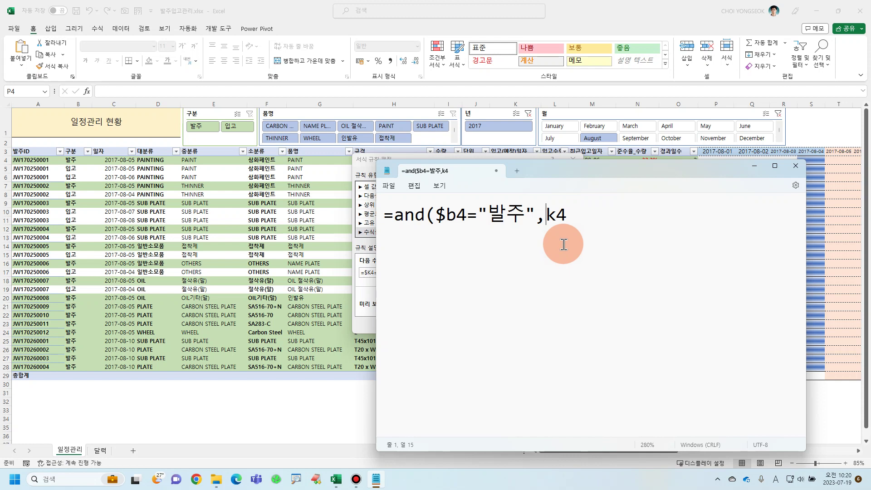
text($)
click(599, 223)
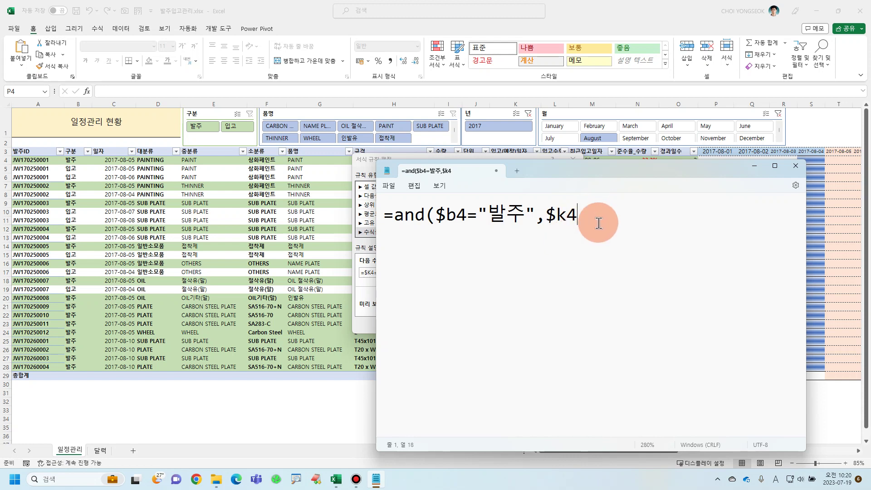
text(=)
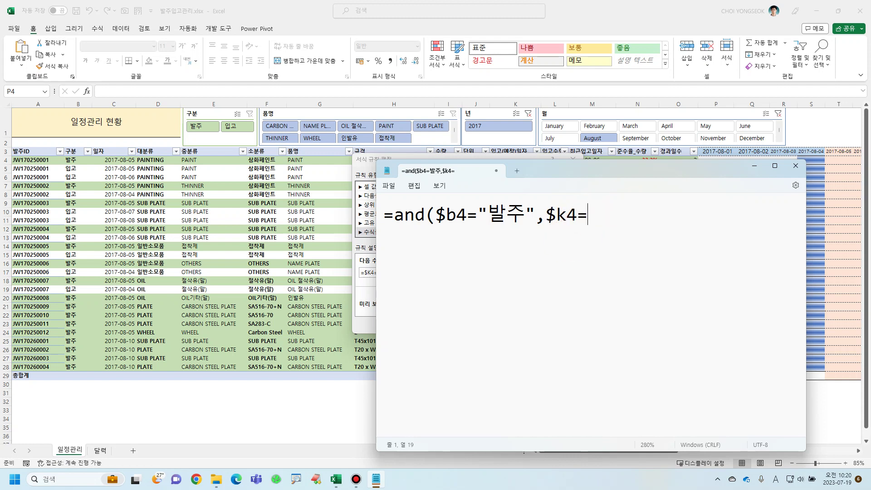
text(p3)
click(598, 217)
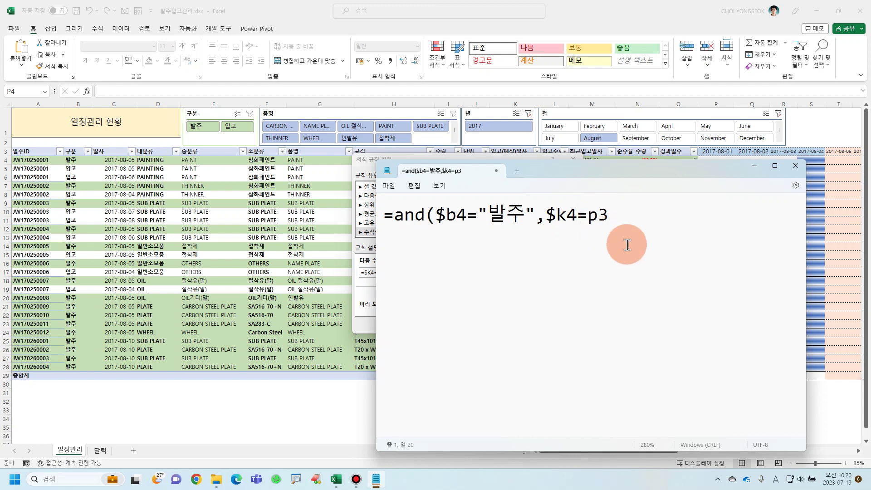
text($)
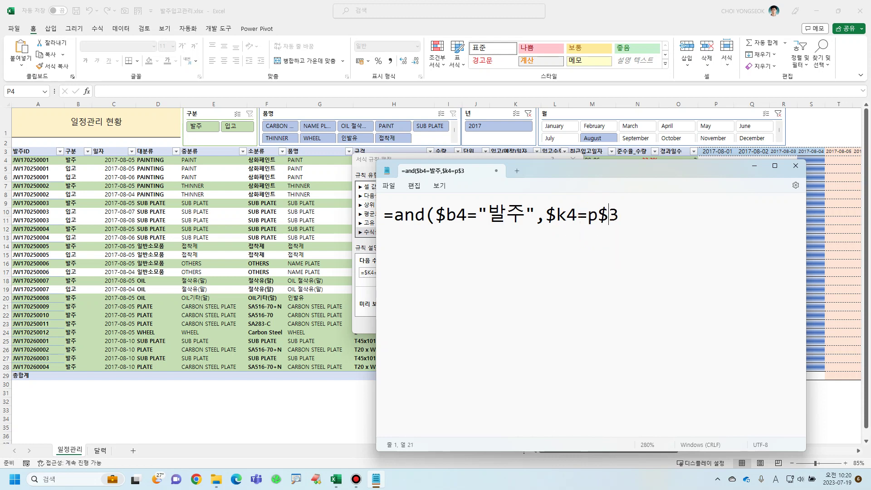
click(653, 222)
text())
Step: Copy the full AND formula from the note, replace the gradient bar rule's formula with it, and apply the rule
drag(642, 215, 351, 217)
key(ctrl+c)
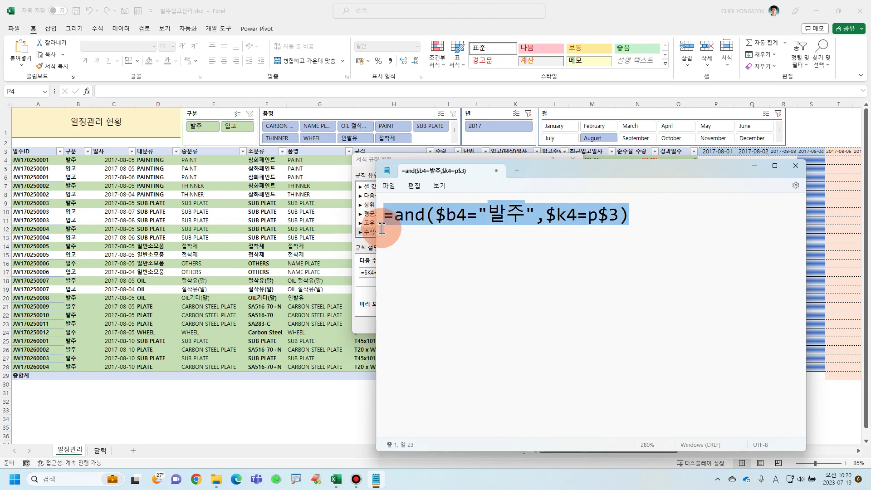
click(764, 166)
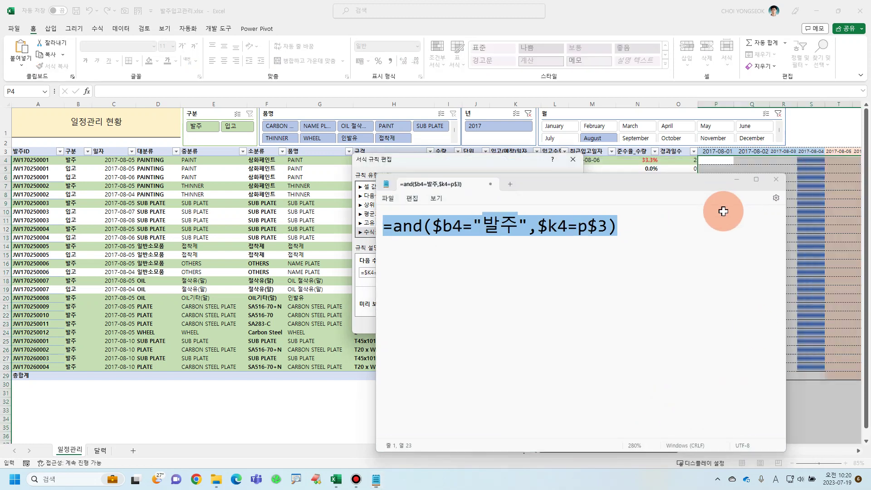
drag(300, 275, 295, 274)
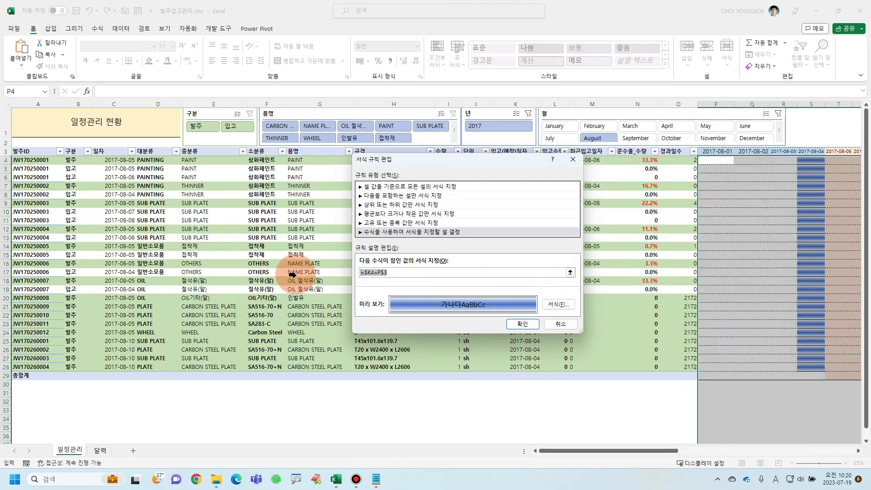
key(ctrl+v)
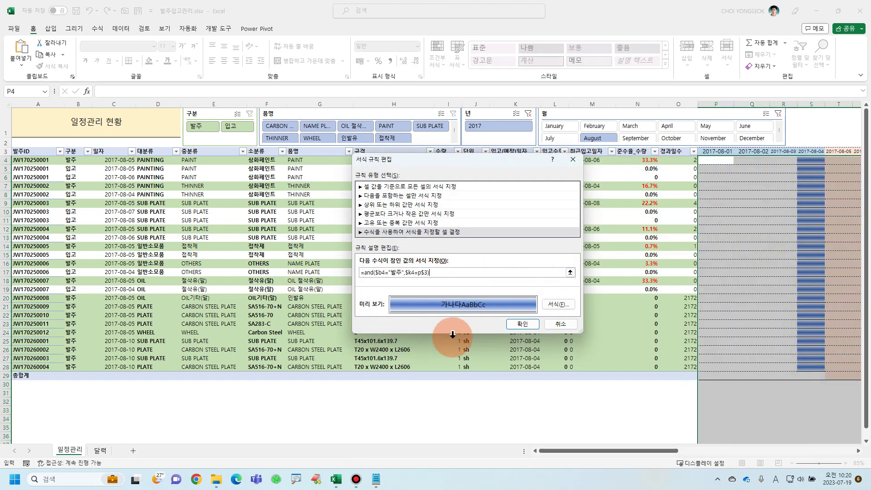
click(528, 325)
click(637, 304)
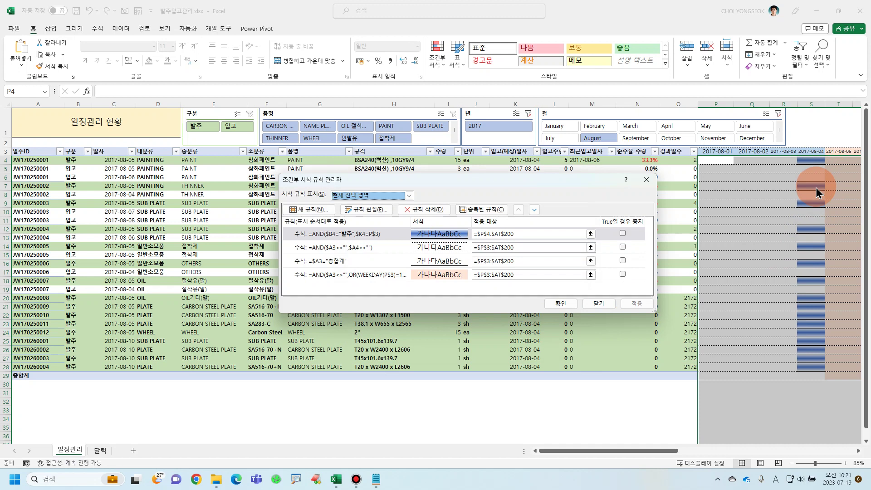
Step: Open the 발주 bar rule, copy its formula, and return to the conditional formatting rules list
click(374, 211)
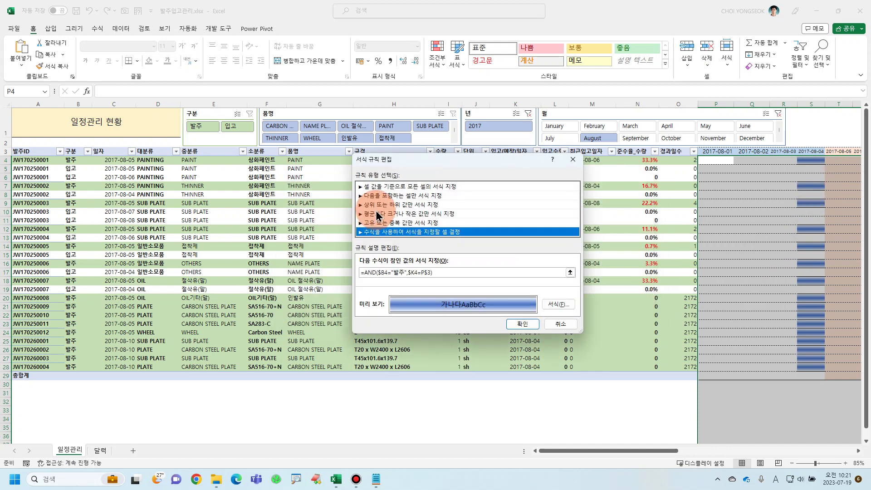
drag(481, 272, 298, 274)
key(ctrl+c)
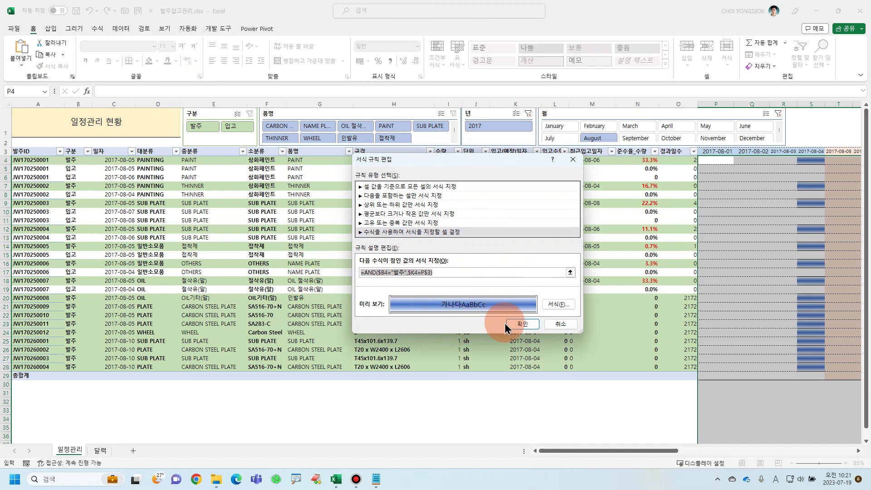
click(522, 324)
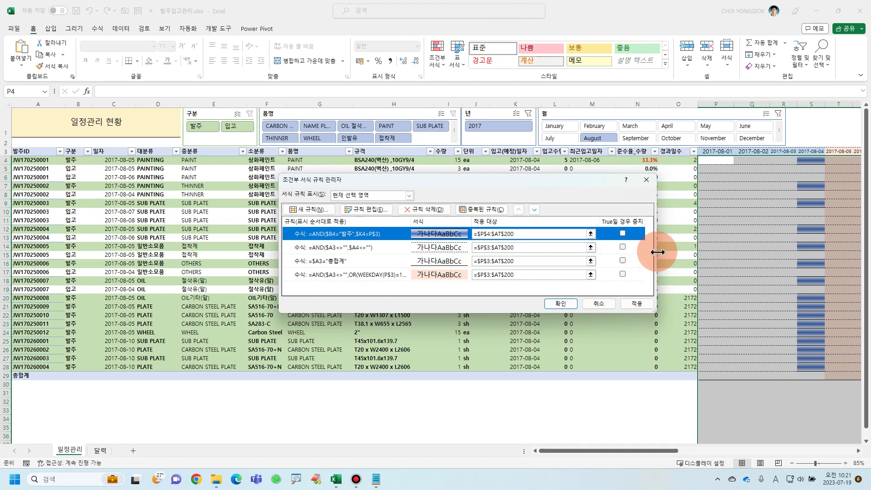
Step: Create a new formula-based rule from the copied formula, replacing 발주 with 입고: =AND($B4="입고",$K4=P$3)
click(310, 209)
click(381, 221)
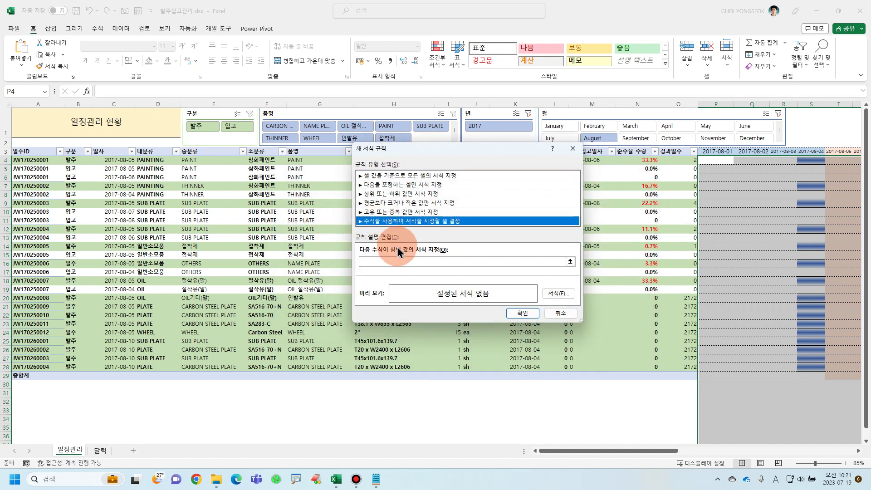
click(402, 262)
key(ctrl+v)
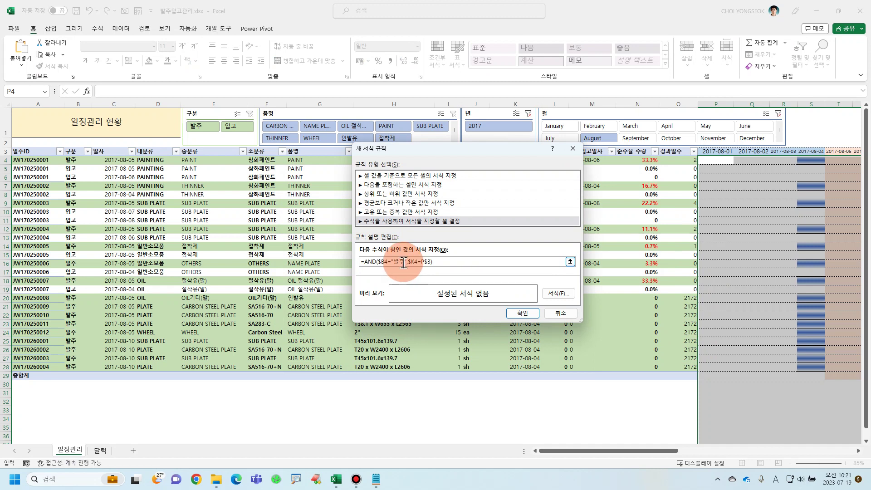
key(BackSpace)
key(BackSpace)
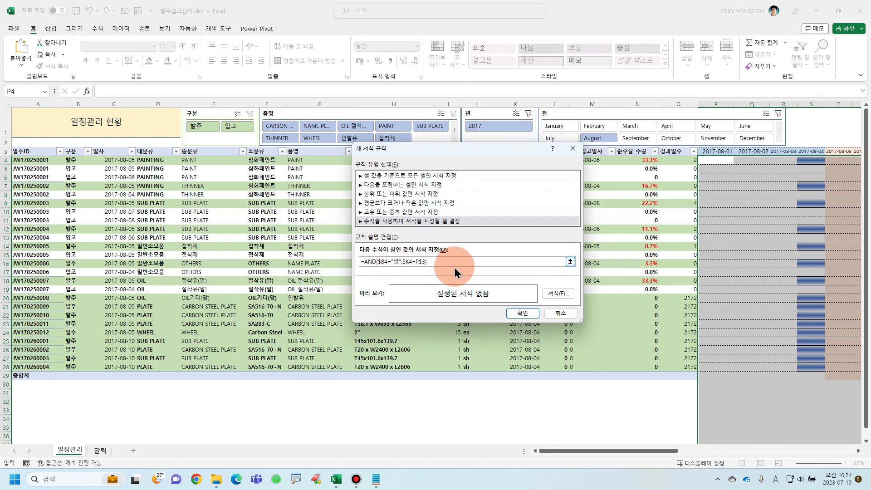
text(d)
key(BackSpace)
key(Hangul)
text(ㅇ입고)
Step: Give the 입고 rule a two-color horizontal gradient fill with standard purple as color 2, using the variant with purple in the middle
click(558, 293)
click(440, 116)
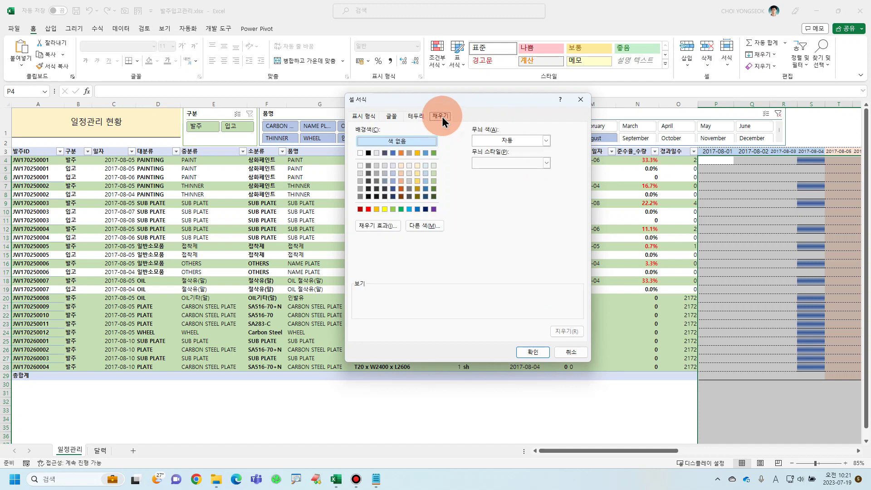
click(394, 226)
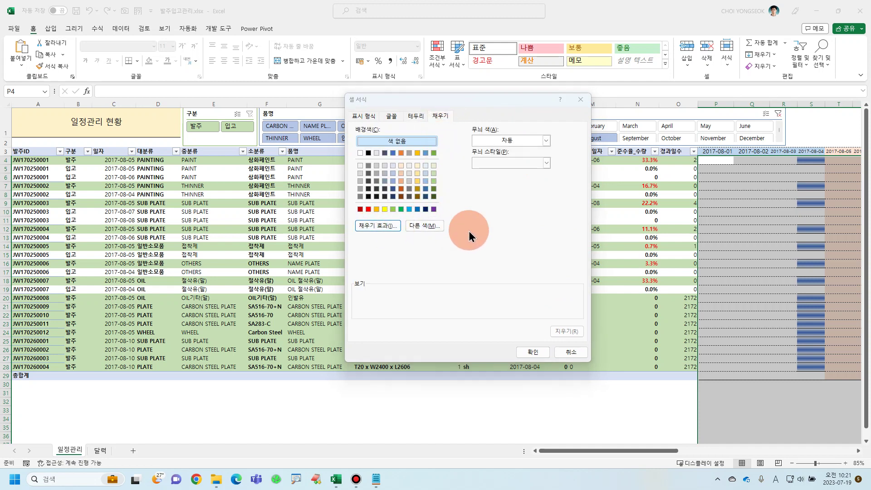
click(491, 184)
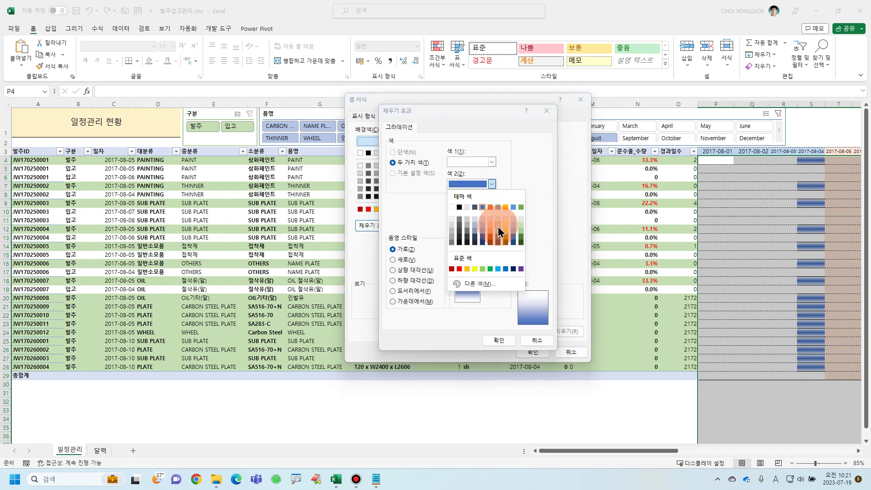
click(475, 269)
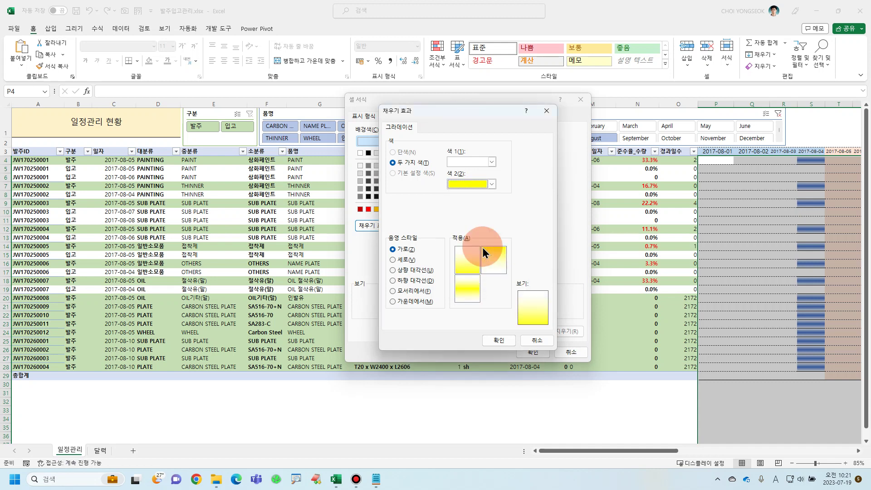
click(492, 184)
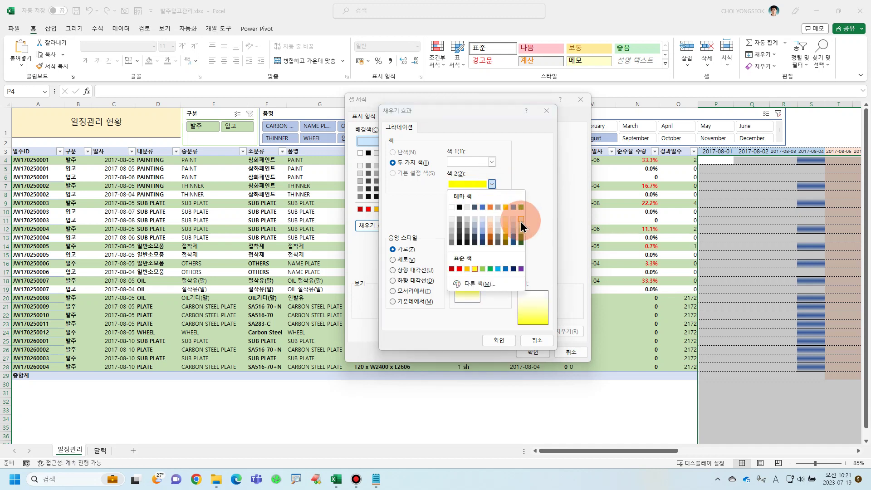
click(522, 268)
click(472, 288)
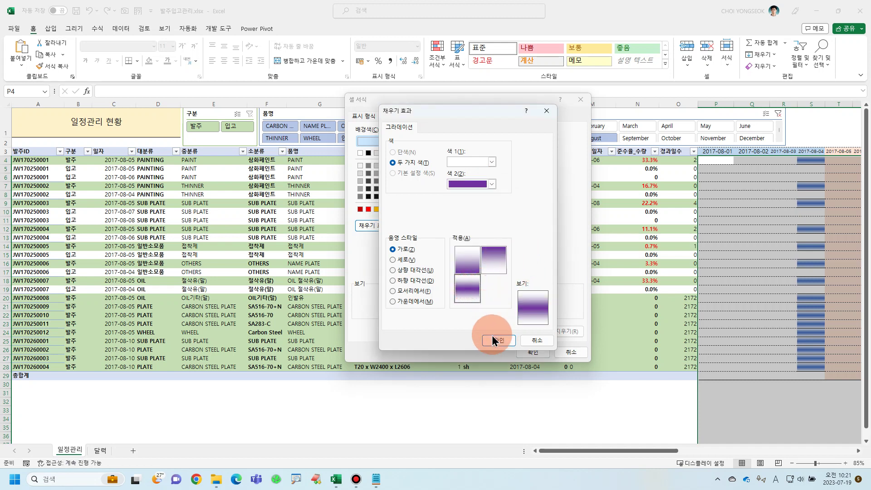
click(495, 340)
Step: Add upper and lower borders to the 입고 rule's format and apply the new rule to the date columns
click(416, 116)
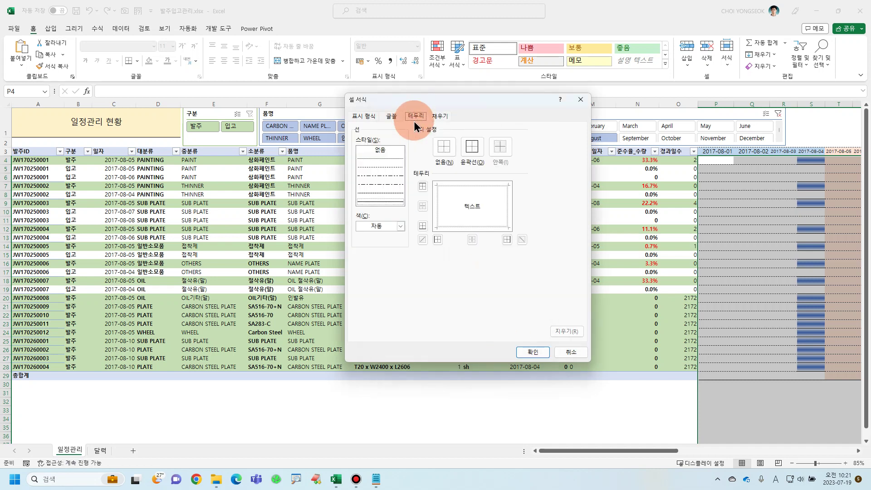
click(468, 189)
click(477, 229)
click(525, 351)
click(522, 313)
click(637, 304)
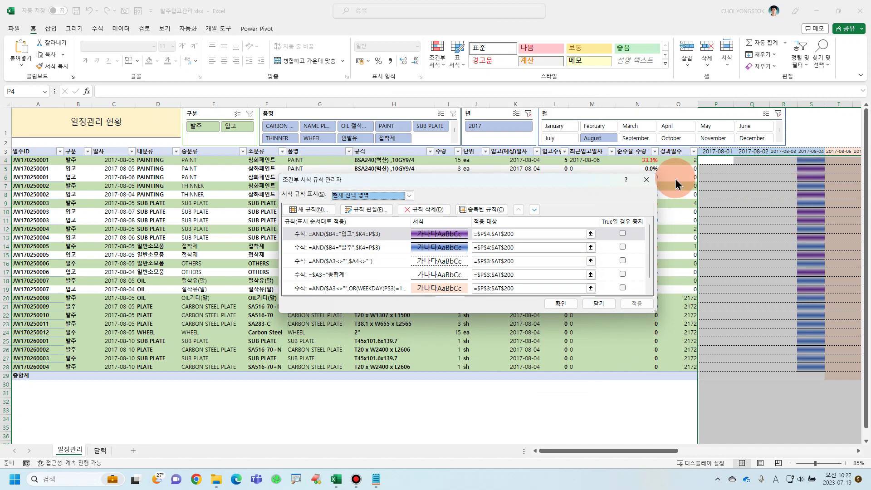
Step: Change the 입고 rule's date reference from column K to column M, making it =AND($B4="입고",$M4=P$3), and apply it
drag(540, 181, 481, 227)
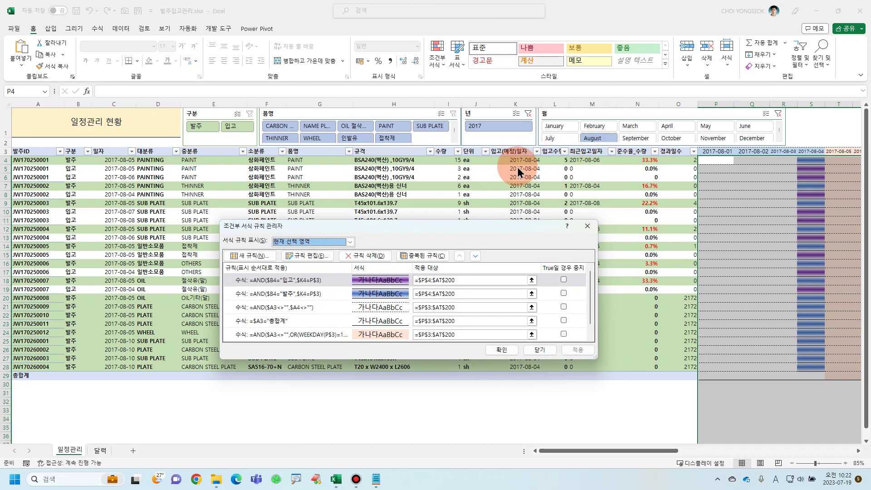
click(334, 280)
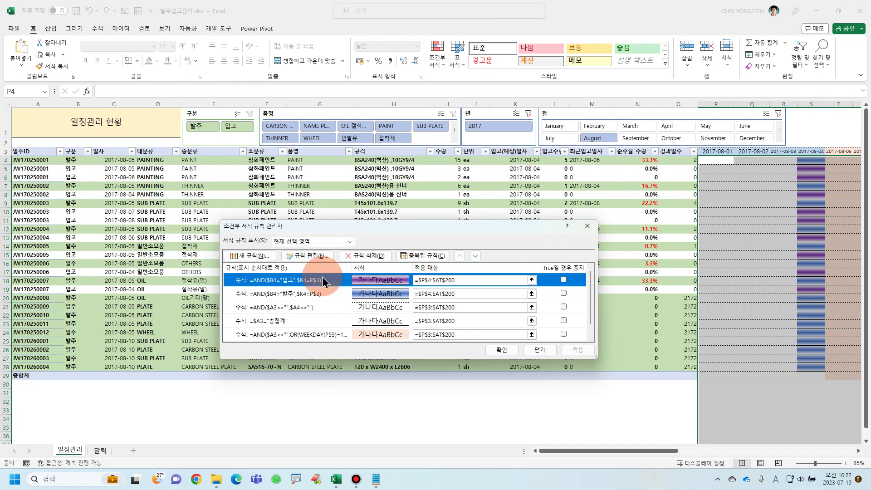
click(307, 255)
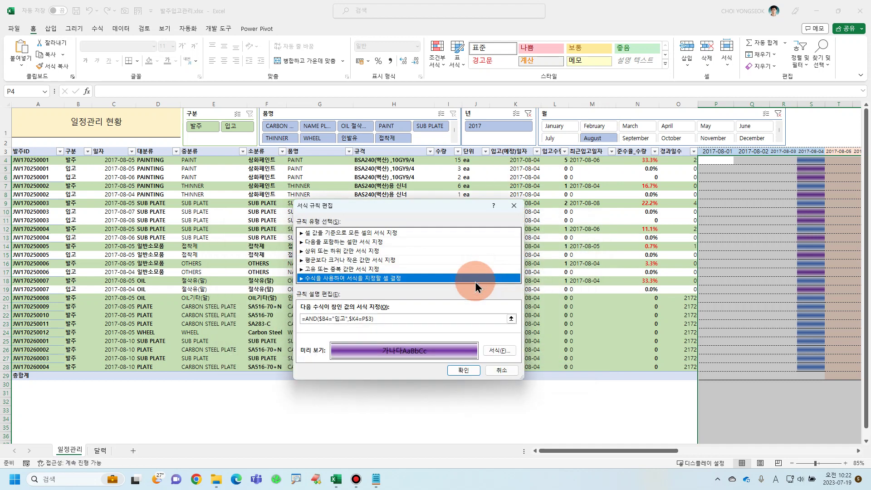
click(375, 320)
click(364, 319)
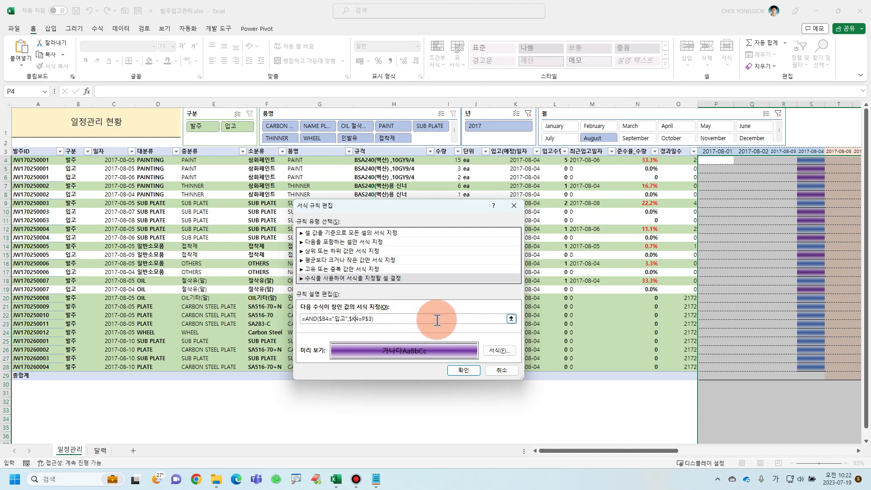
key(BackSpace)
text(m)
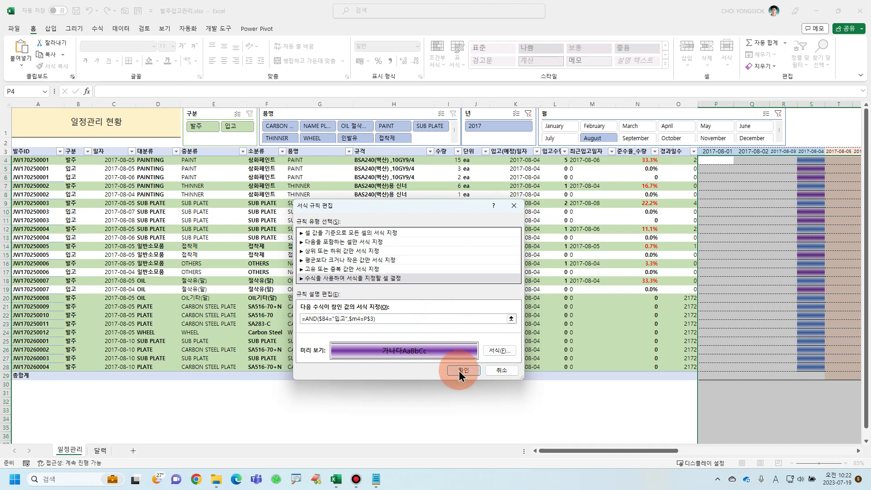
click(461, 370)
click(583, 350)
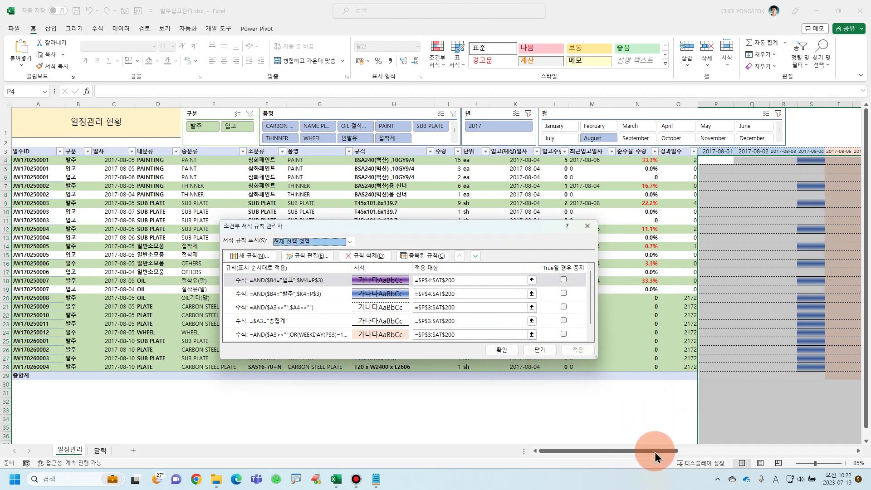
click(501, 350)
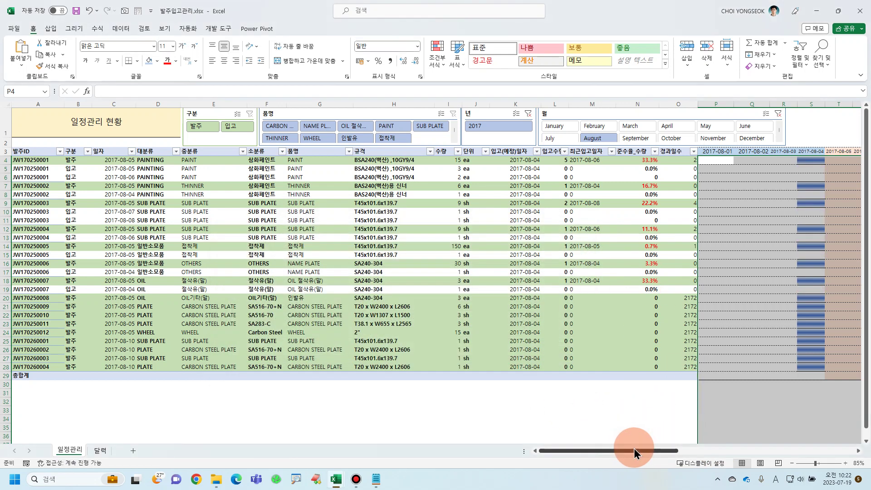
Step: Check the date columns' formatting and select the 최근입고일자 values in M4:M28 to examine their data format
drag(633, 451, 677, 450)
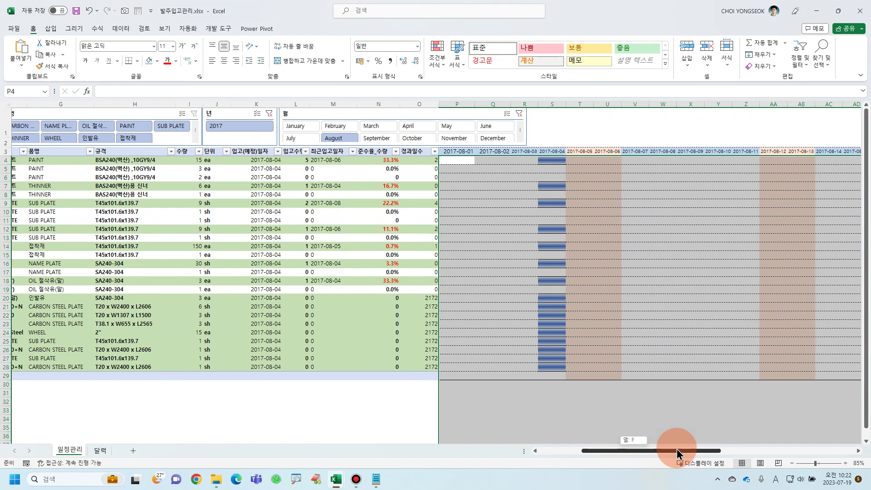
drag(677, 449, 642, 450)
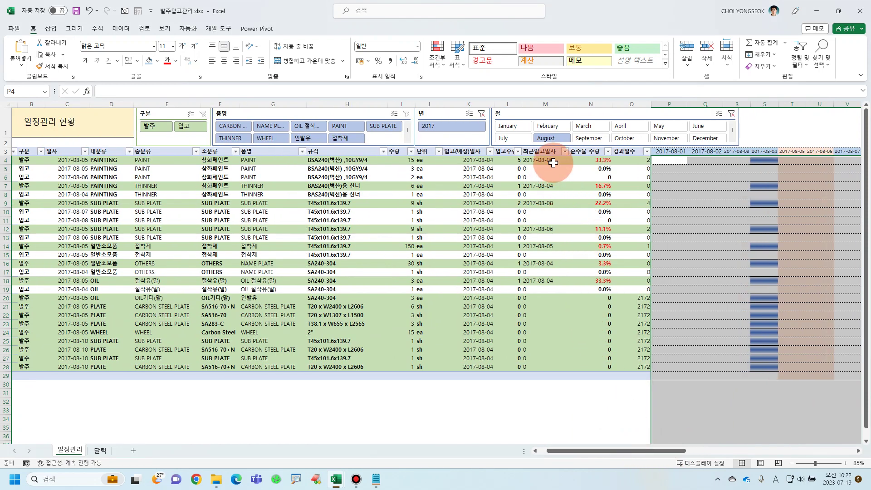
click(553, 162)
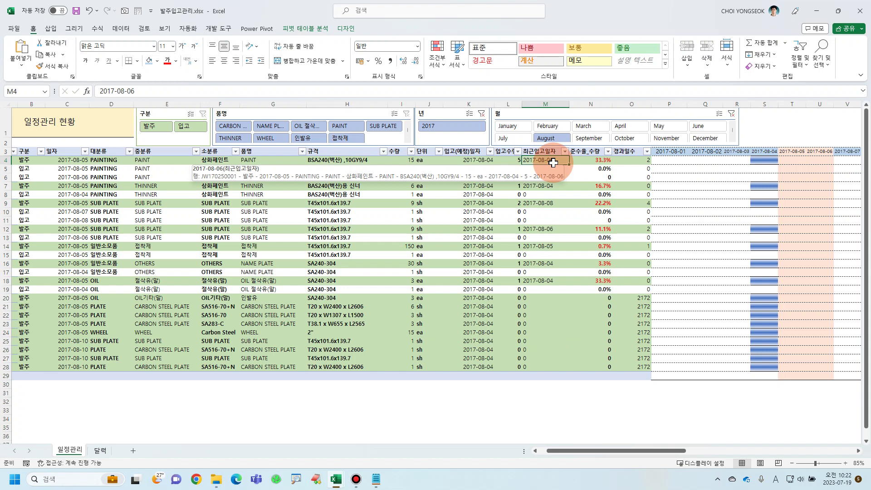
drag(553, 162, 549, 366)
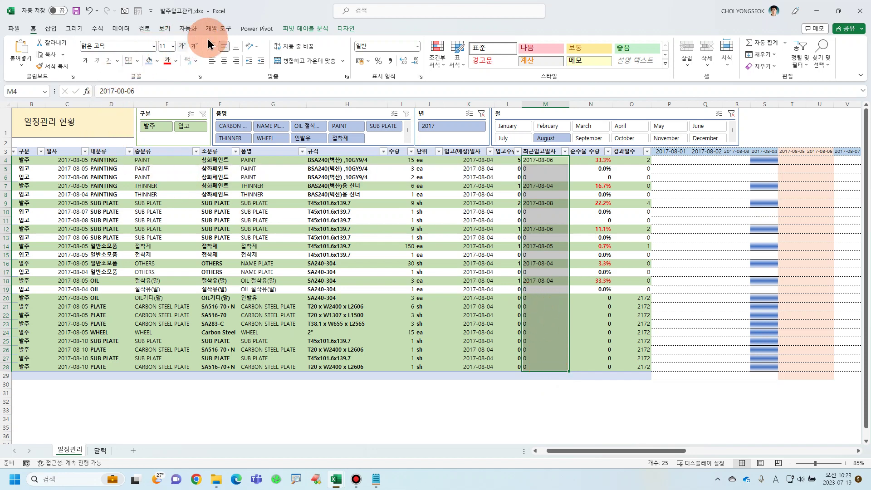
Step: Try to set the 최근입고일자 column of the 발주 table to the date data type in the Power Pivot data model
click(245, 29)
click(20, 57)
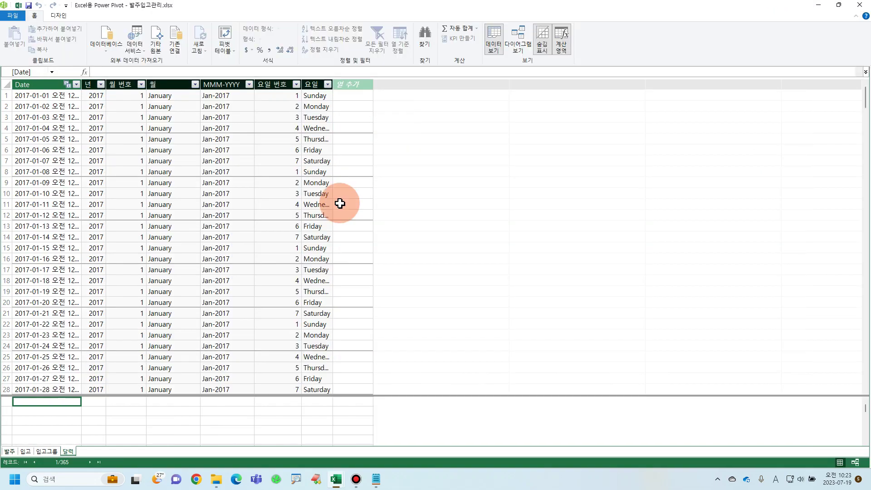
click(10, 451)
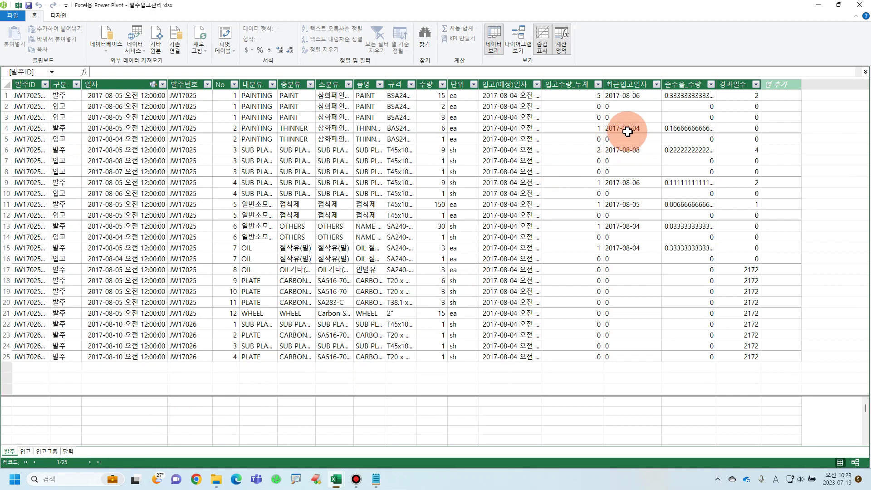
click(646, 86)
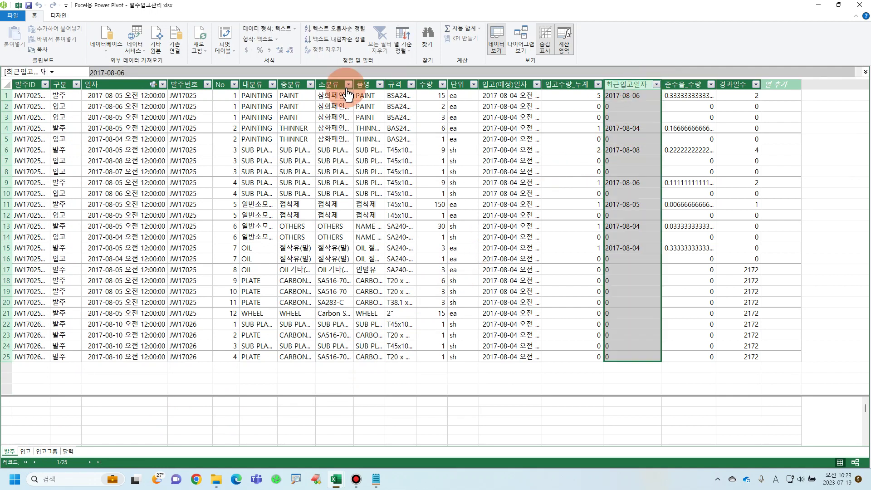
click(282, 30)
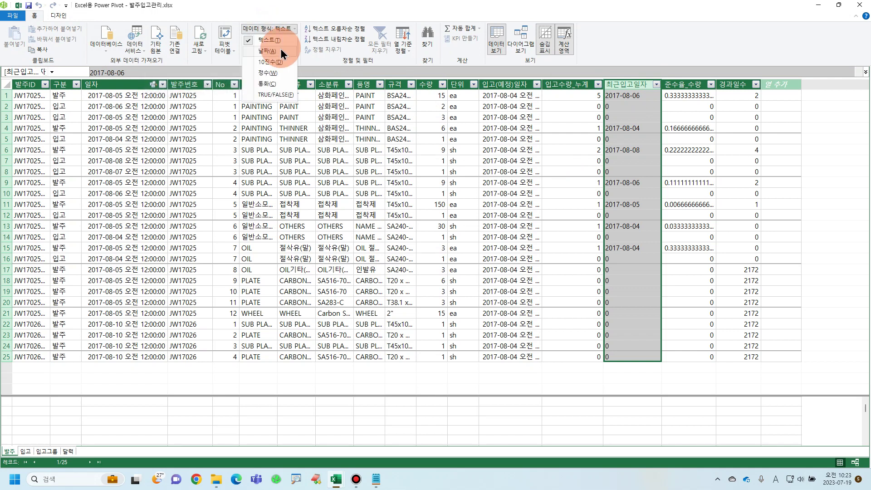
click(280, 50)
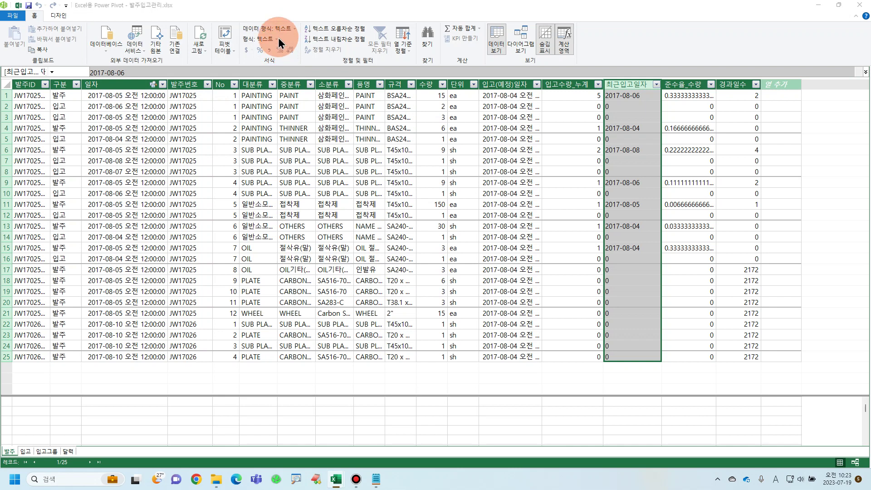
click(440, 247)
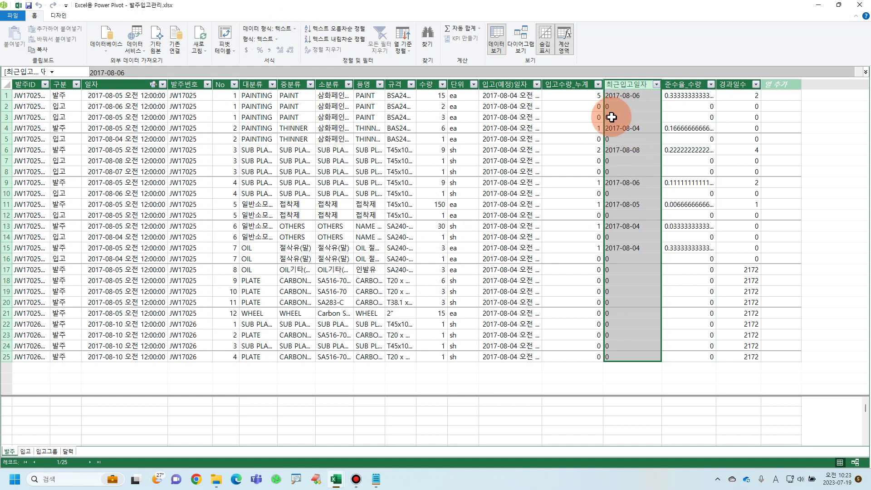
click(860, 5)
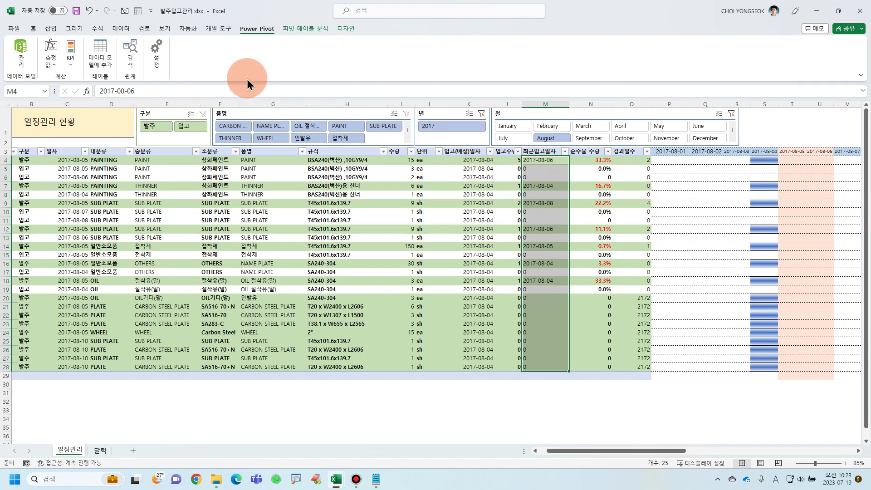
Step: Open the 발주 query in the Power Query editor and bring its 최근입고일자 column into view
click(34, 32)
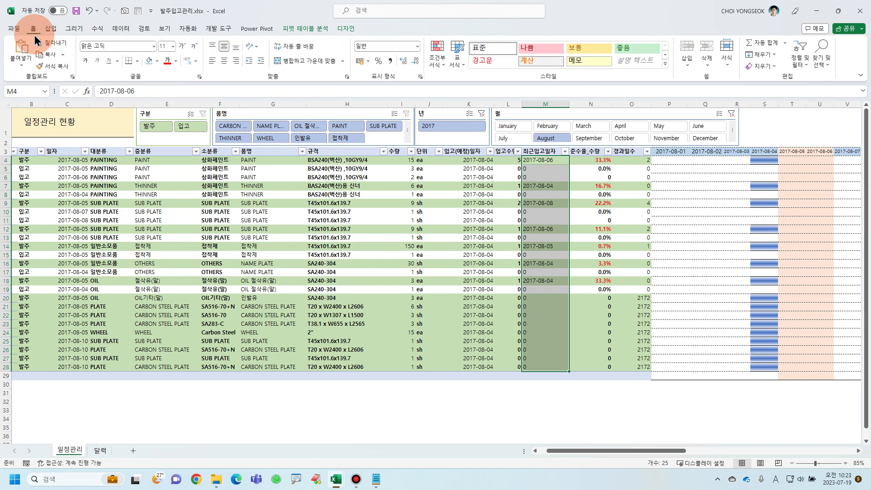
click(117, 30)
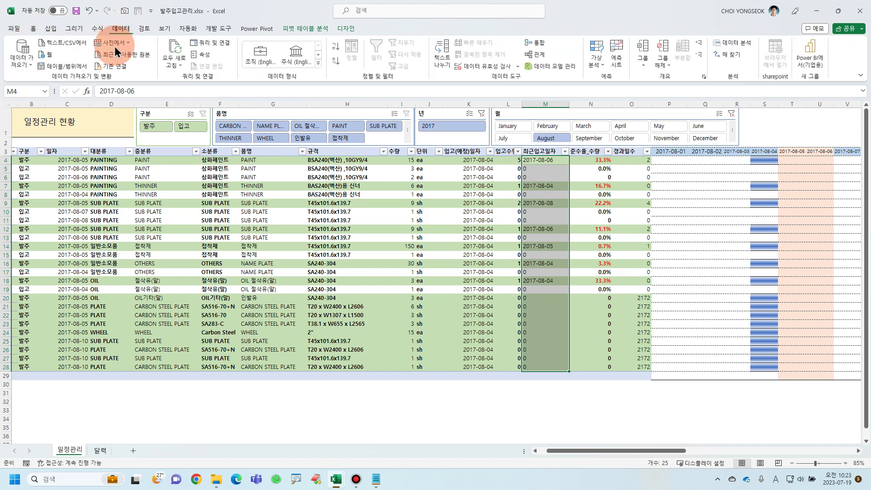
click(25, 64)
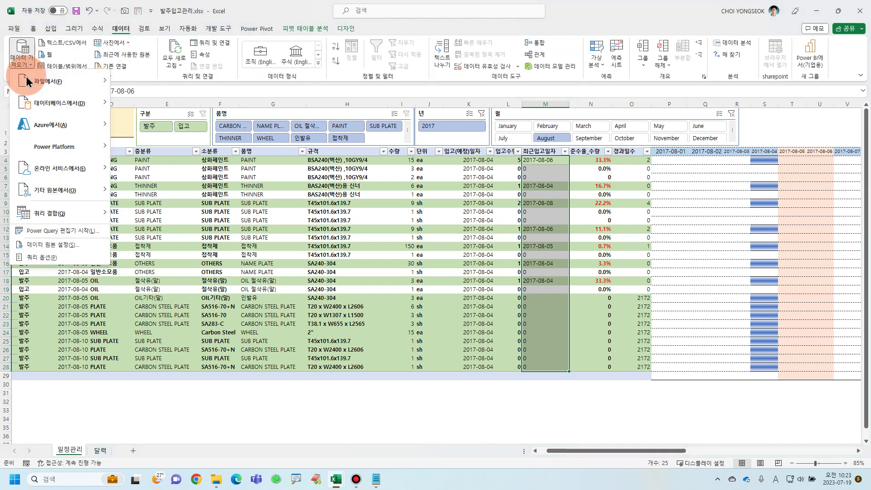
click(71, 232)
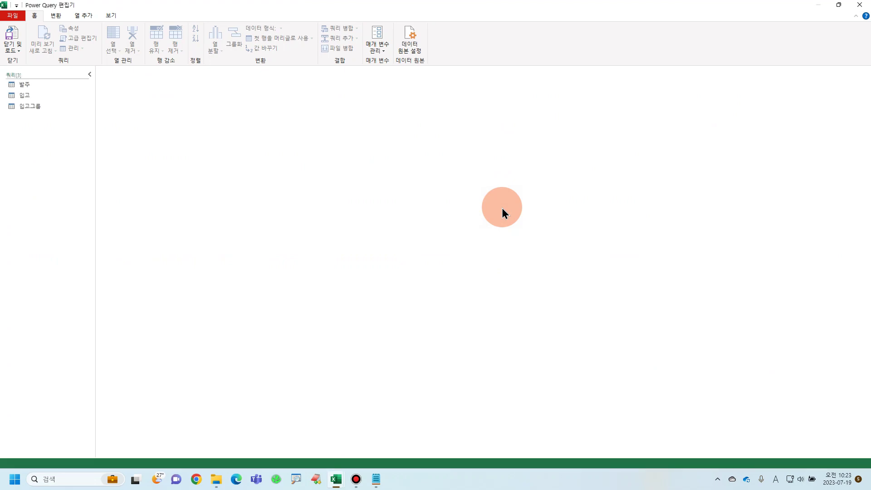
click(45, 89)
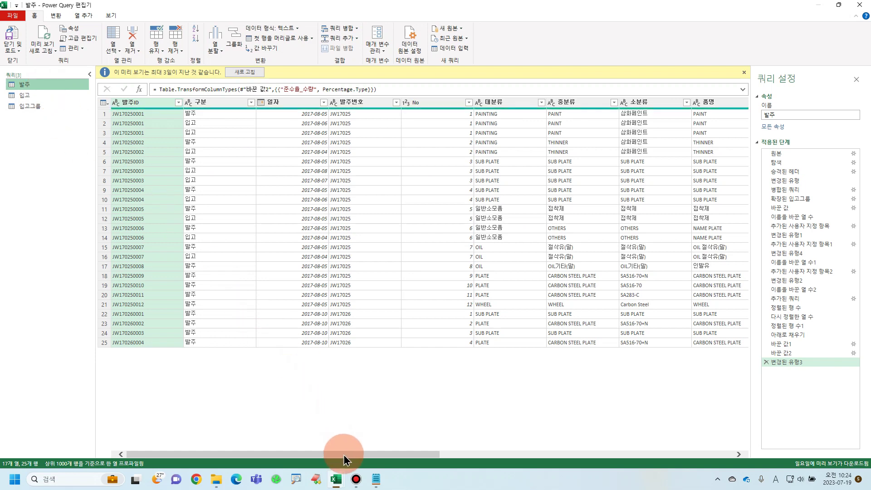
drag(344, 455, 659, 477)
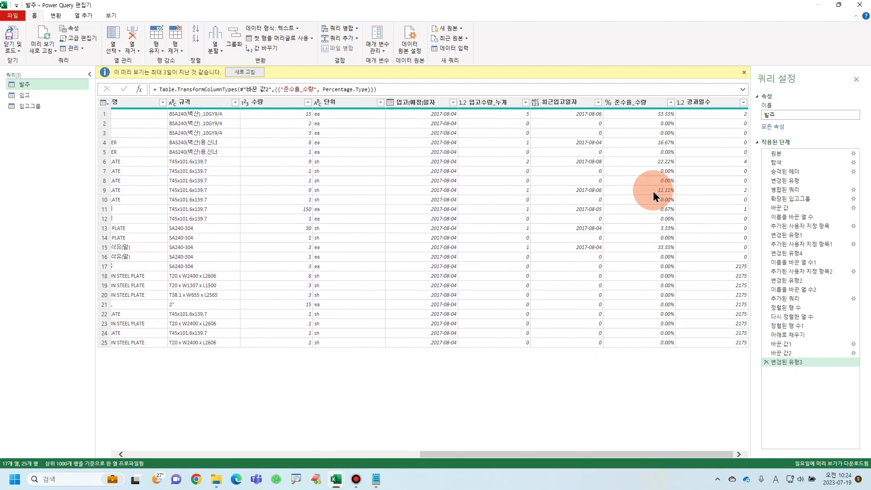
Step: Try the date type on the 최근입고일자 column and delete the 변경된 유형3 step that holds it
click(536, 102)
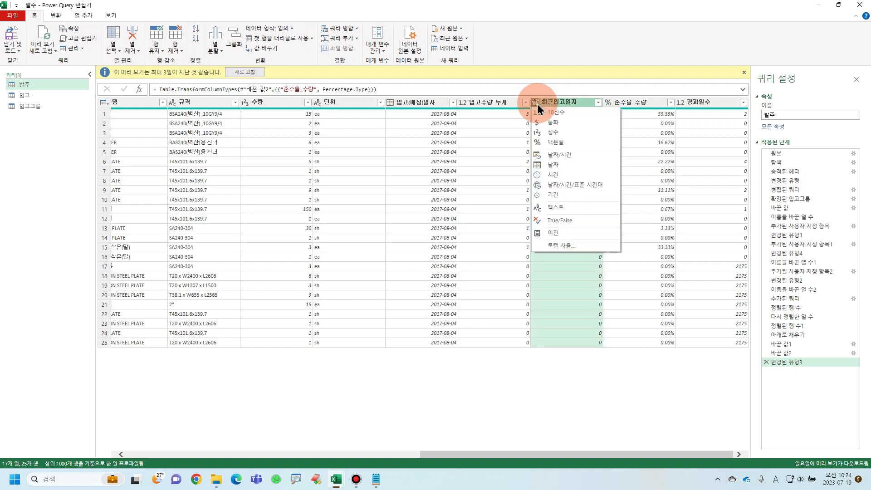
click(557, 166)
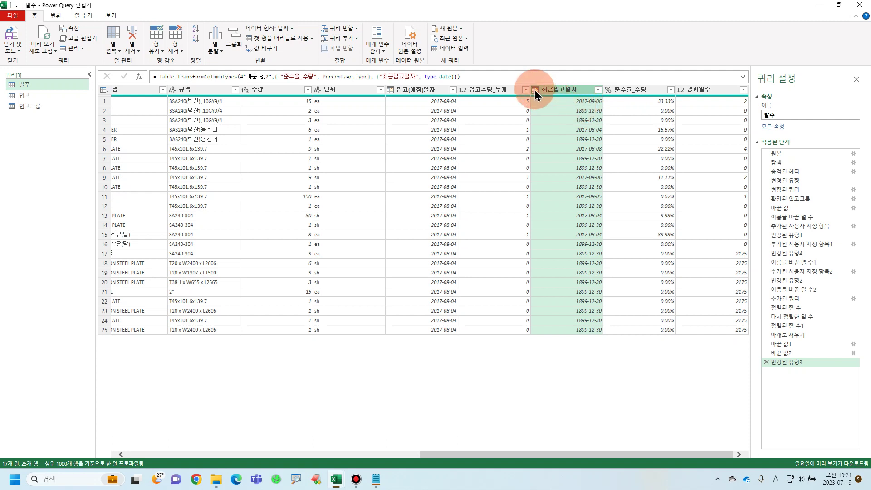
click(766, 361)
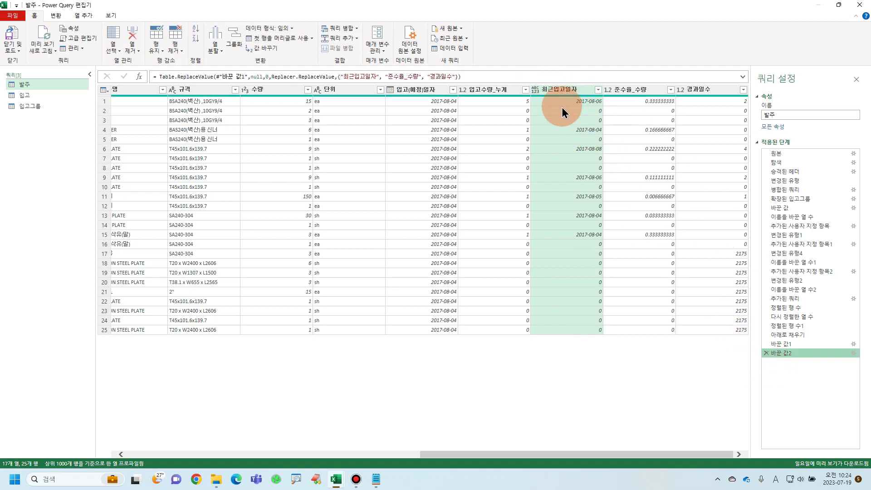
Step: Replace the value 0 with an empty value in the 최근입고일자 column of the 발주 query
click(56, 17)
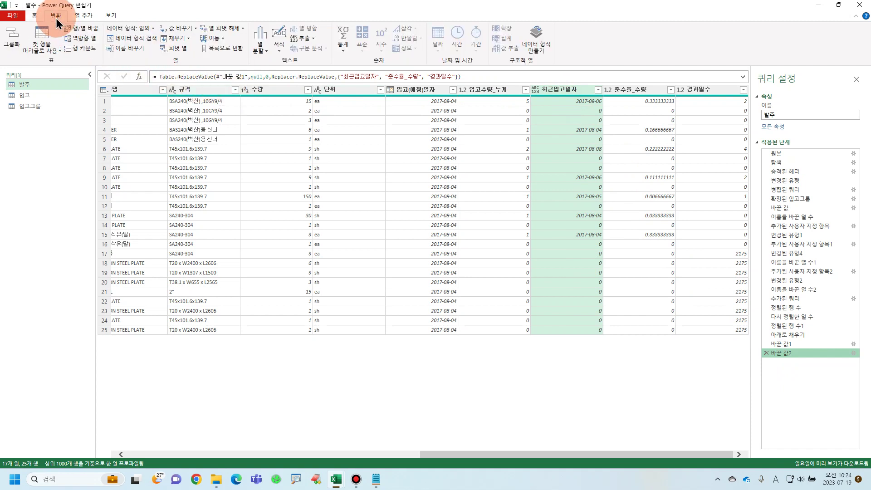
click(195, 31)
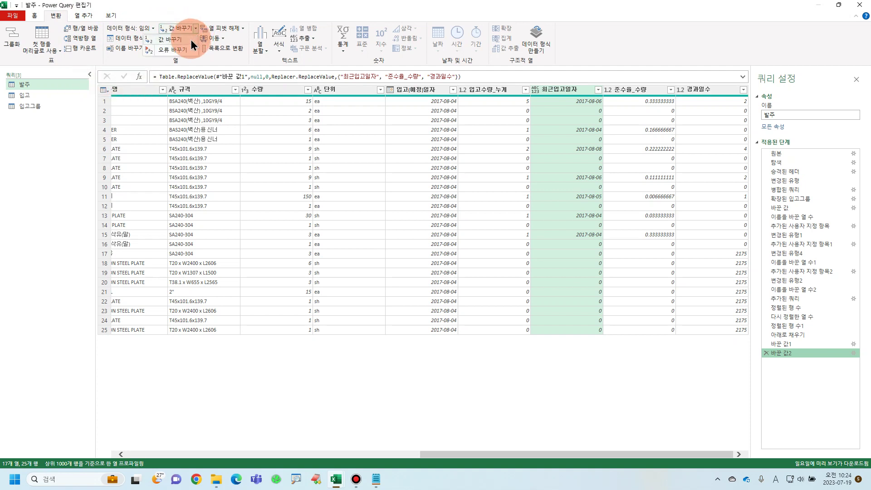
click(190, 40)
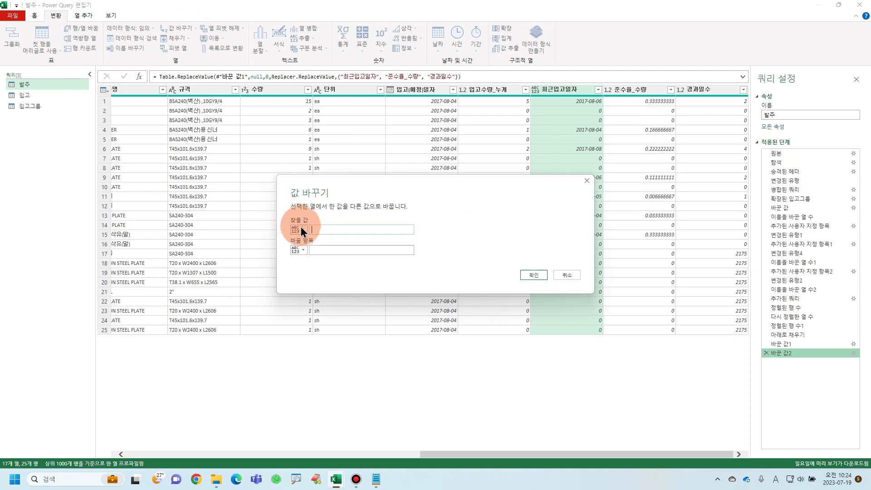
click(325, 232)
text(0)
click(323, 249)
click(525, 275)
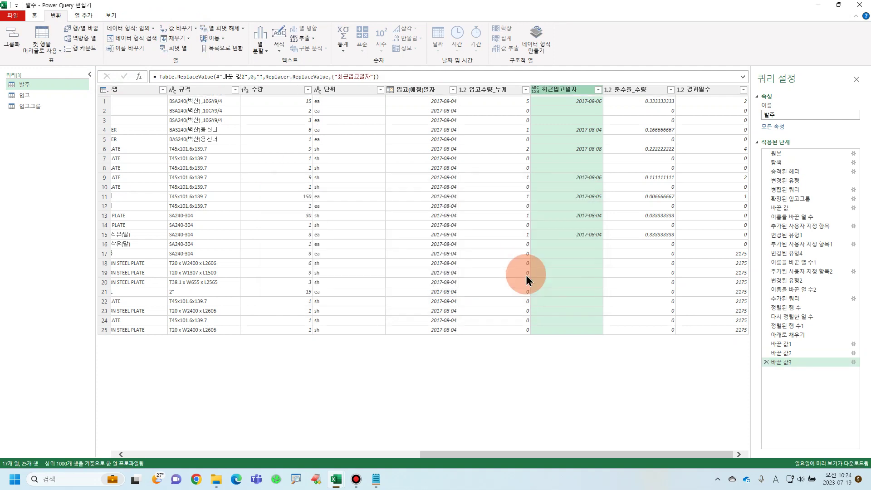
Step: Try to convert the 최근입고일자 column to the date type and load the query back into the workbook
right_click(537, 89)
click(543, 152)
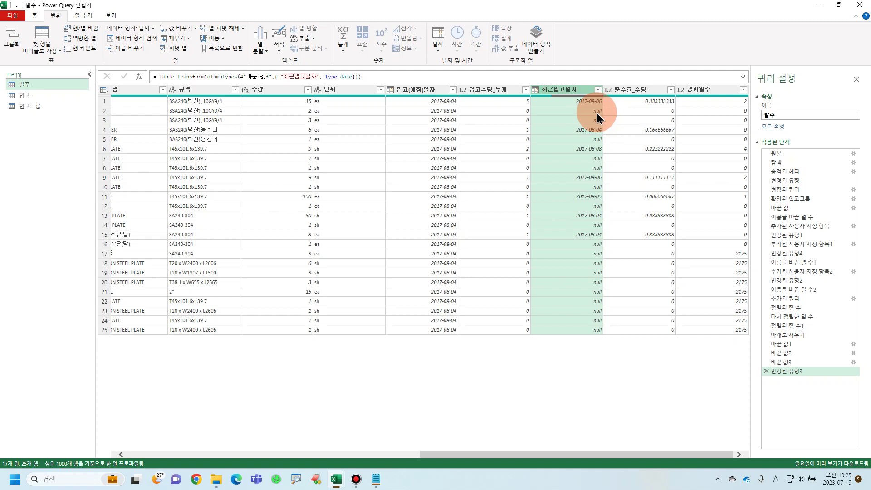
click(13, 16)
click(16, 40)
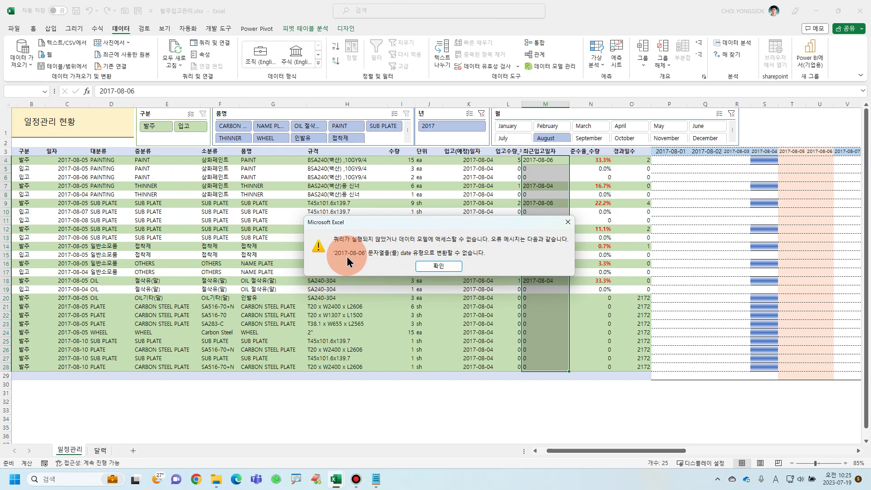
click(439, 266)
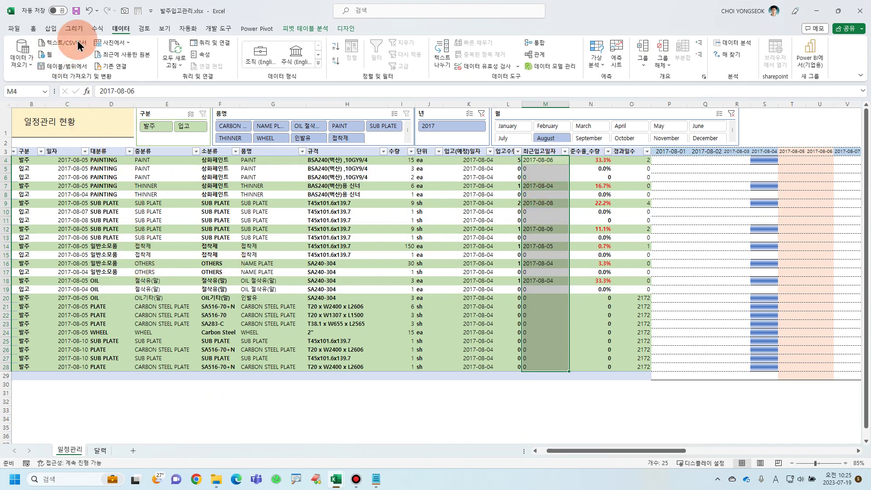
Step: Reopen the 발주 query in the Power Query editor and examine the 최근입고일자 column with its final 아래로 채우기1 step
click(21, 54)
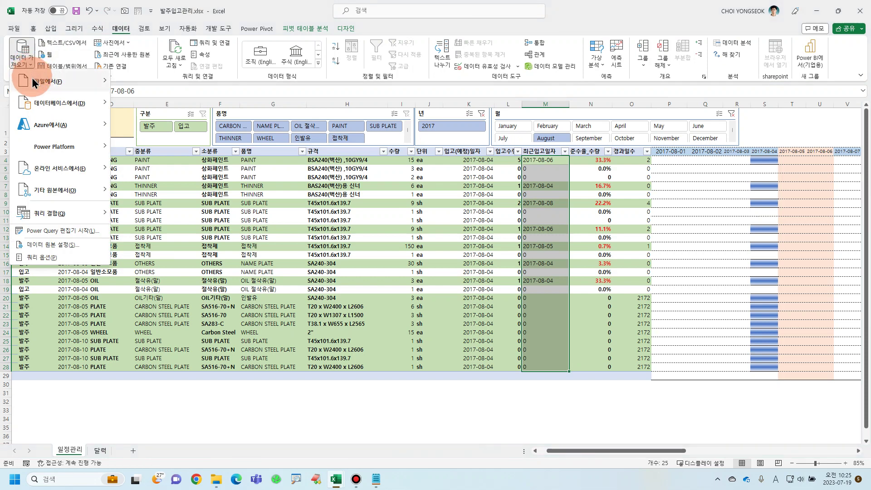
click(51, 231)
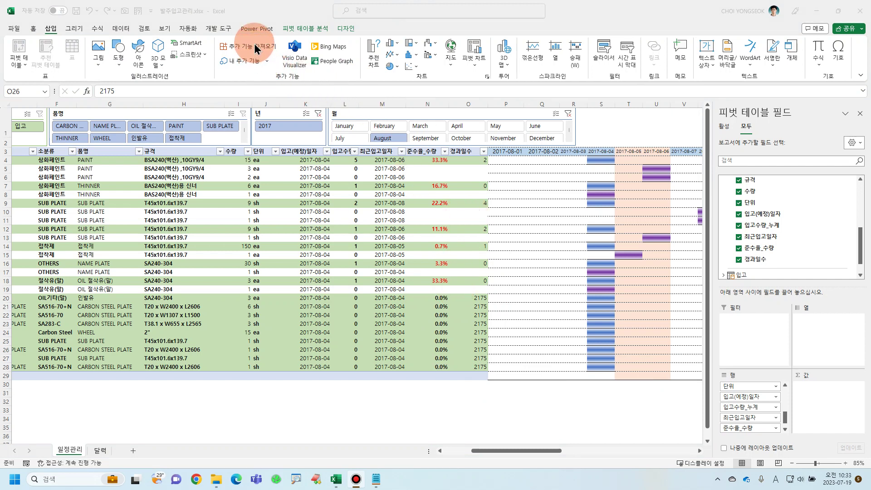
click(127, 28)
click(121, 28)
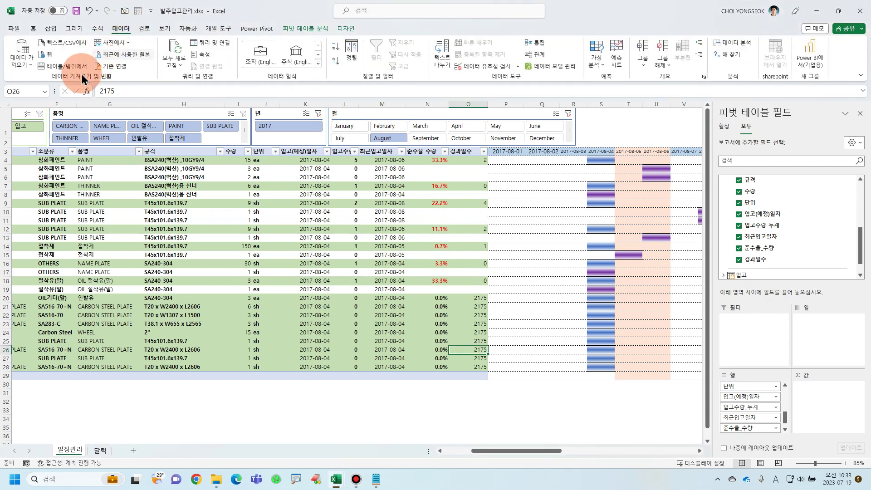
click(23, 64)
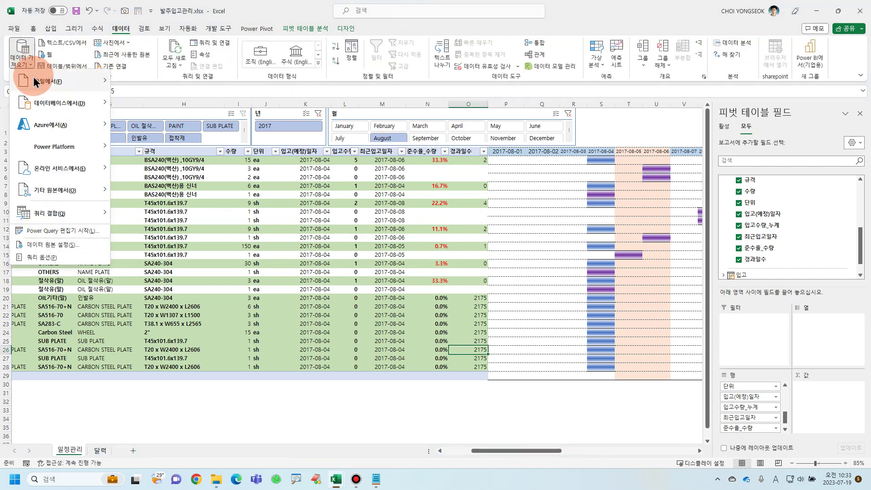
click(52, 230)
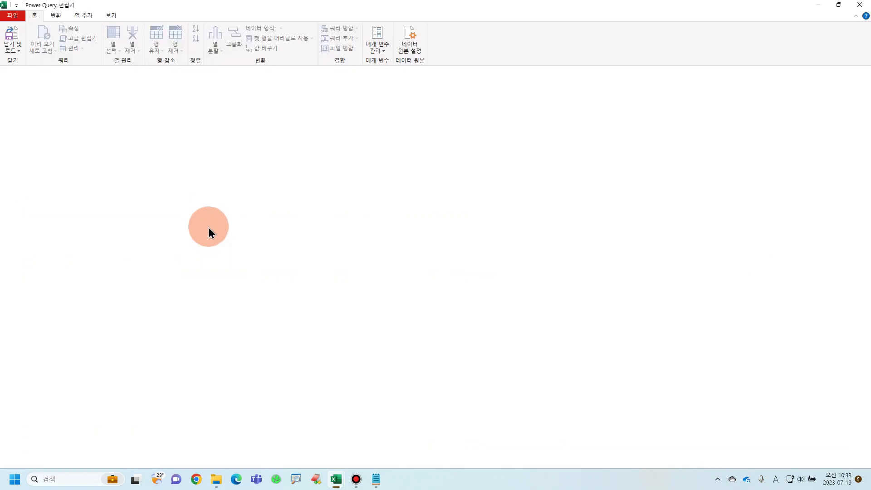
click(53, 85)
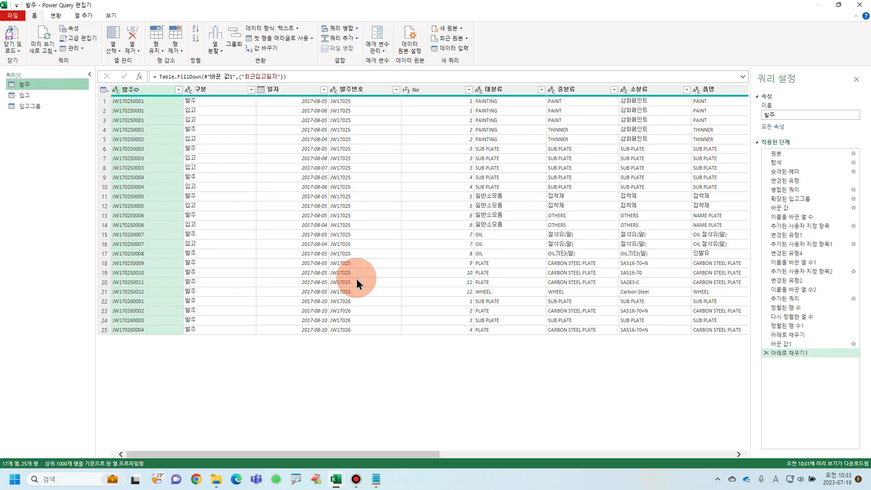
drag(440, 453, 733, 459)
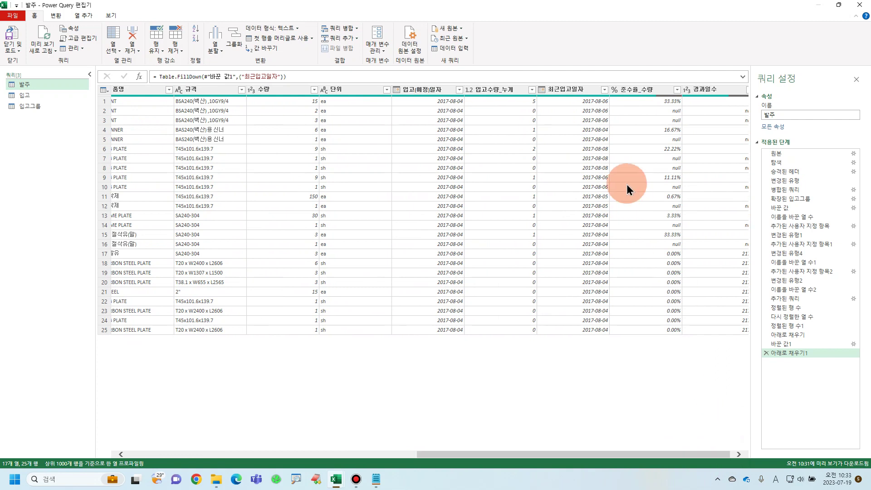
click(567, 88)
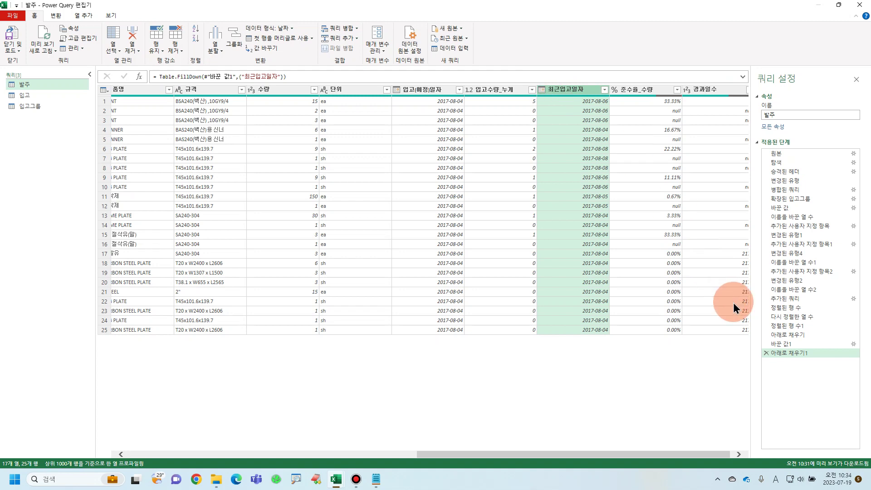
Step: Compare the 최근입고일자 column at the 바꾼 값1 and 아래로 채우기1 steps, and return to the workbook with Close & Load
click(802, 343)
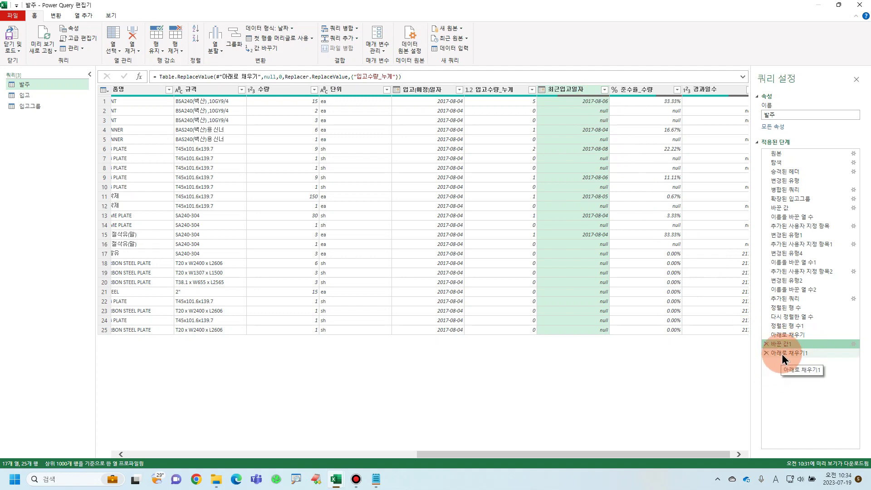
click(782, 354)
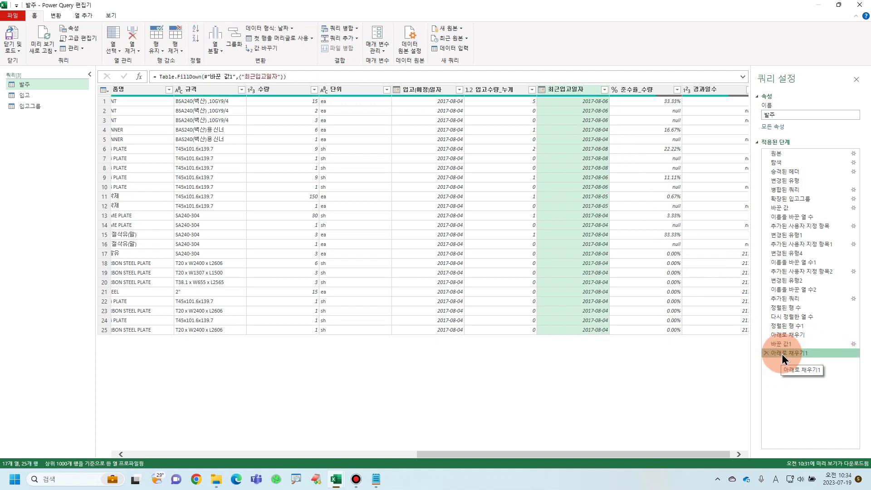
click(782, 347)
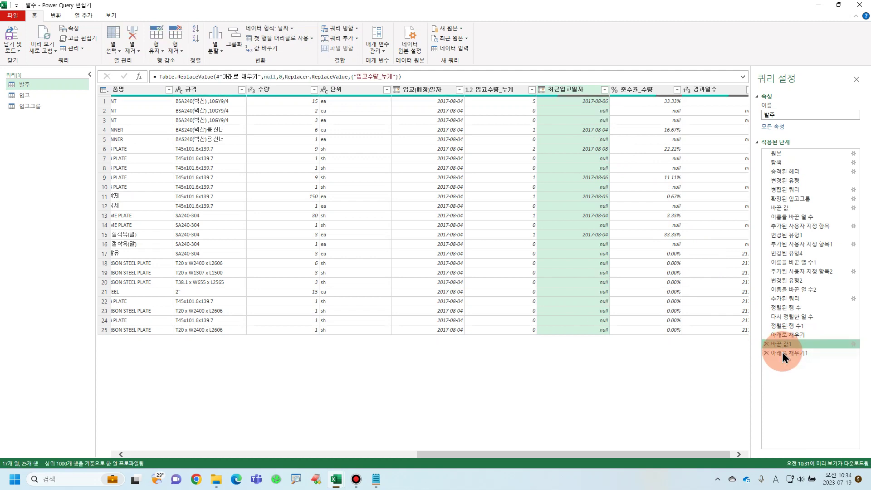
click(782, 353)
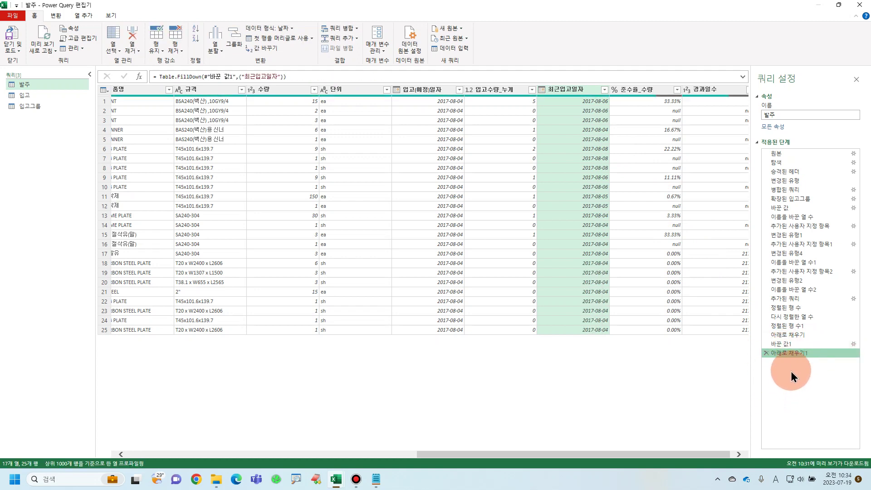
click(791, 345)
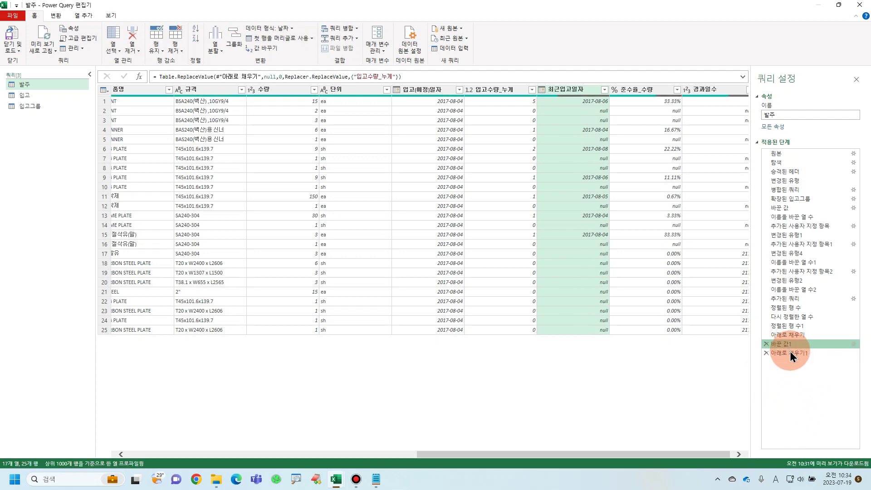
click(12, 16)
click(19, 30)
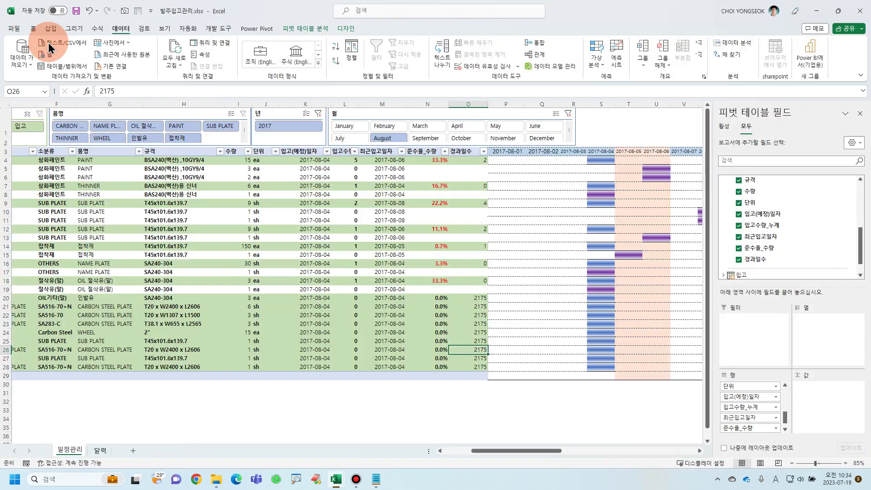
Step: Examine the blue and purple date bars across the whole 일정관리 schedule against the order and receipt rows
drag(723, 416, 665, 211)
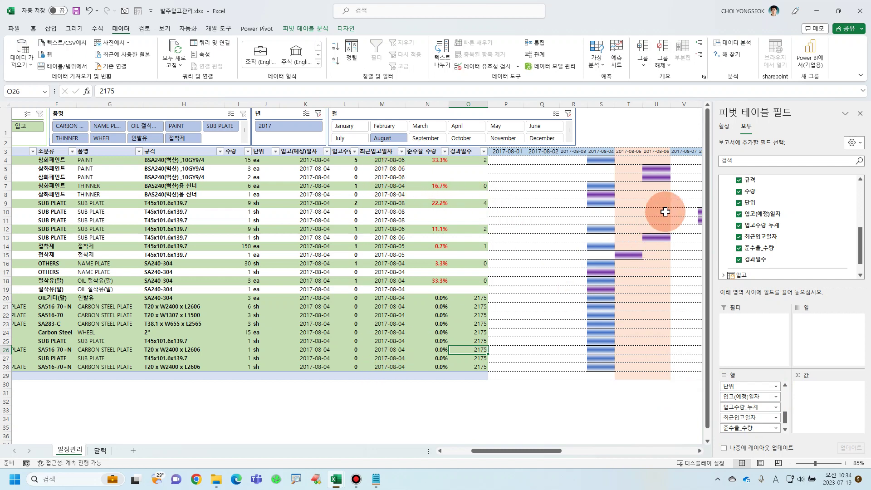
click(660, 177)
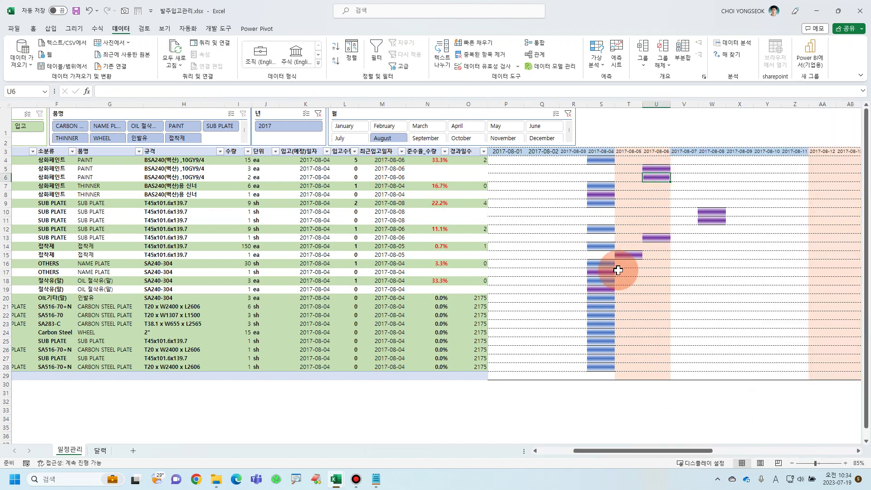
scroll(439, 424, down, 1)
scroll(439, 423, up, 1)
drag(592, 452, 536, 453)
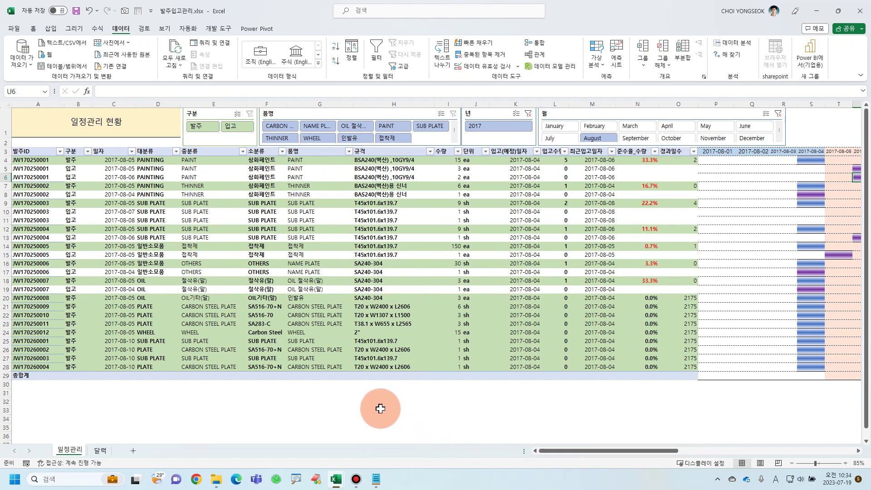
scroll(381, 408, down, 2)
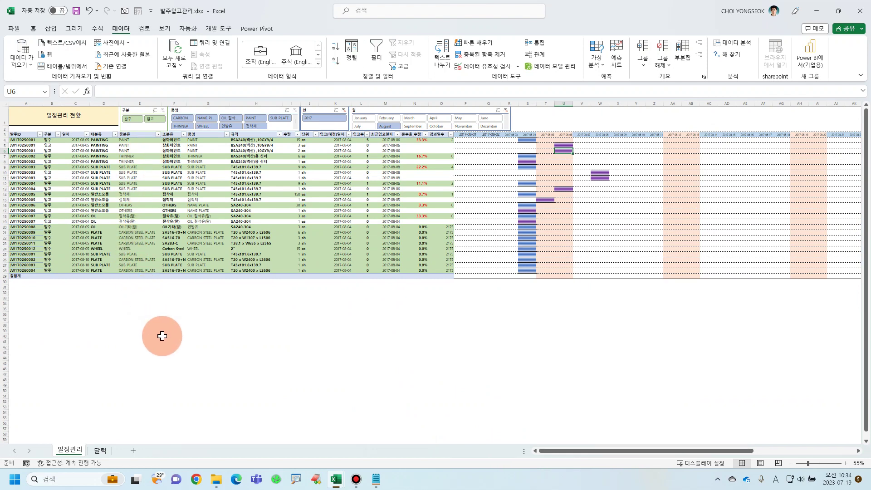
scroll(162, 336, up, 2)
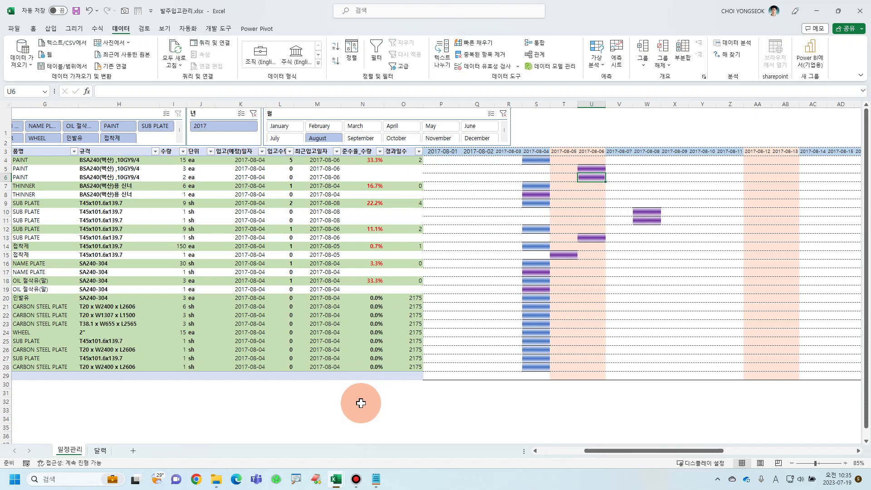
mouse_move(338, 484)
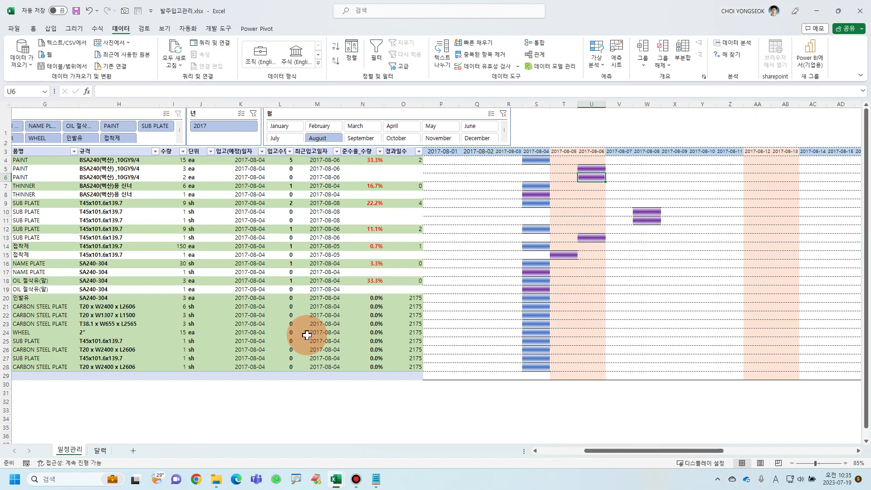
click(355, 479)
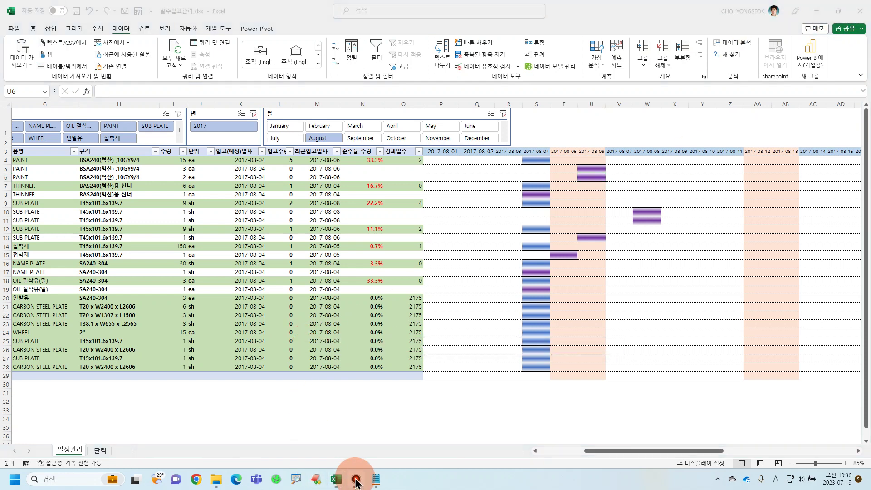